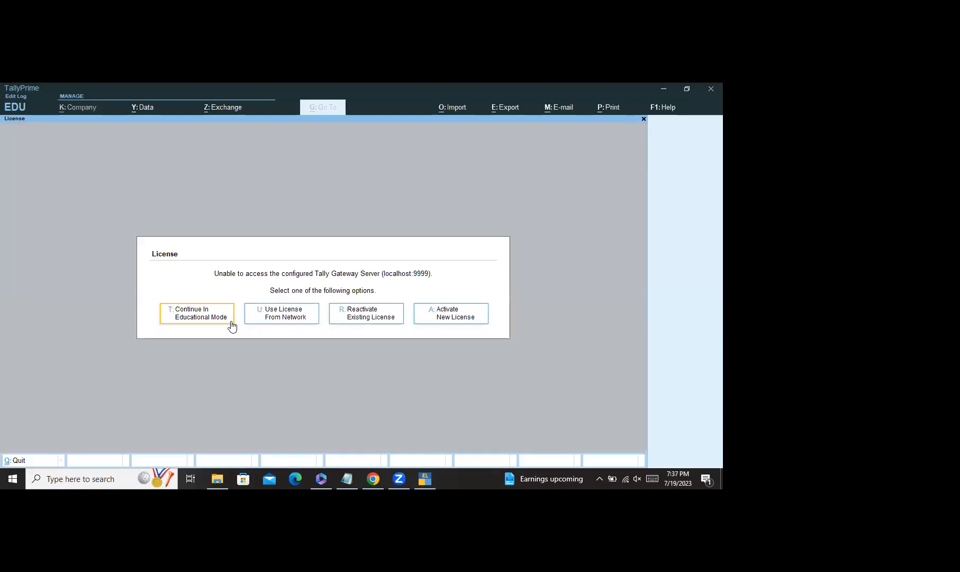
Step: Continue TallyPrime in Educational Mode and bring up the Company options
left_click(223, 318)
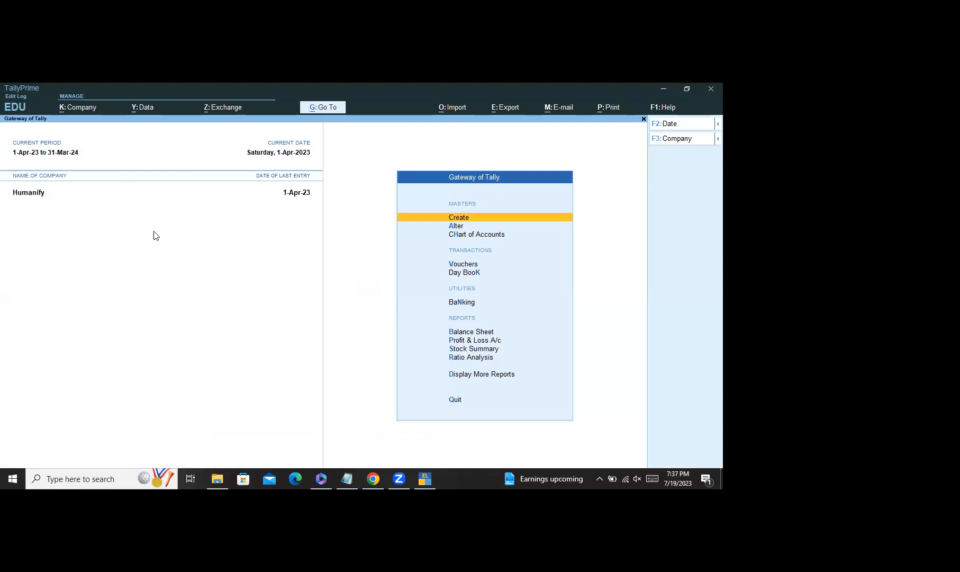
left_click(83, 110)
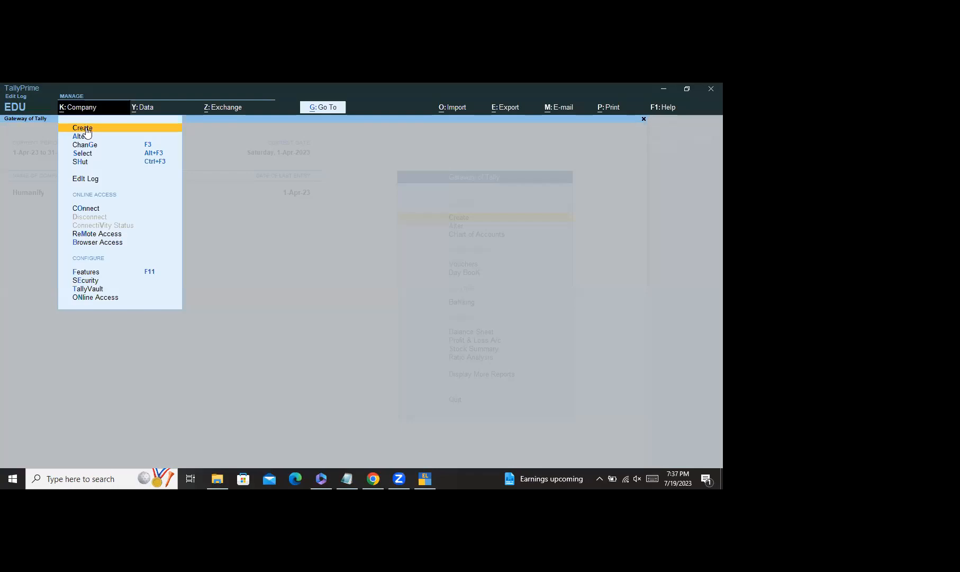
Step: Create company 'Test One' with state Karnataka, keeping the default features
left_click(85, 128)
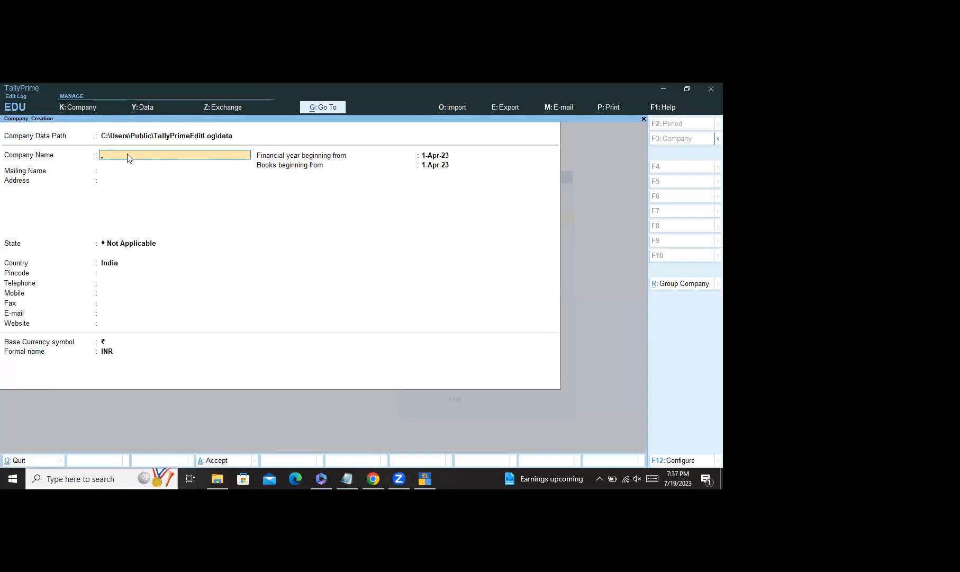
type("Test One")
left_click(133, 249)
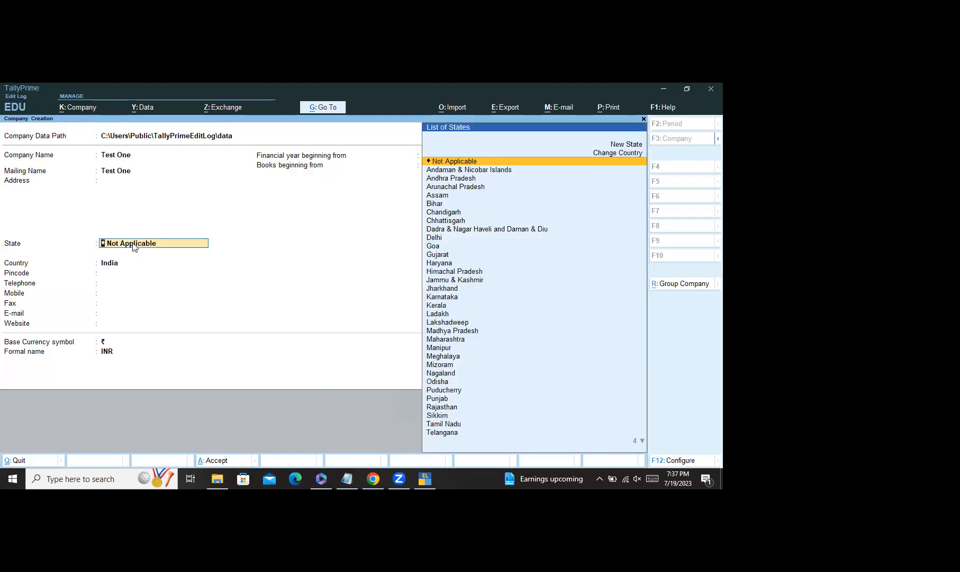
type("Karnataka")
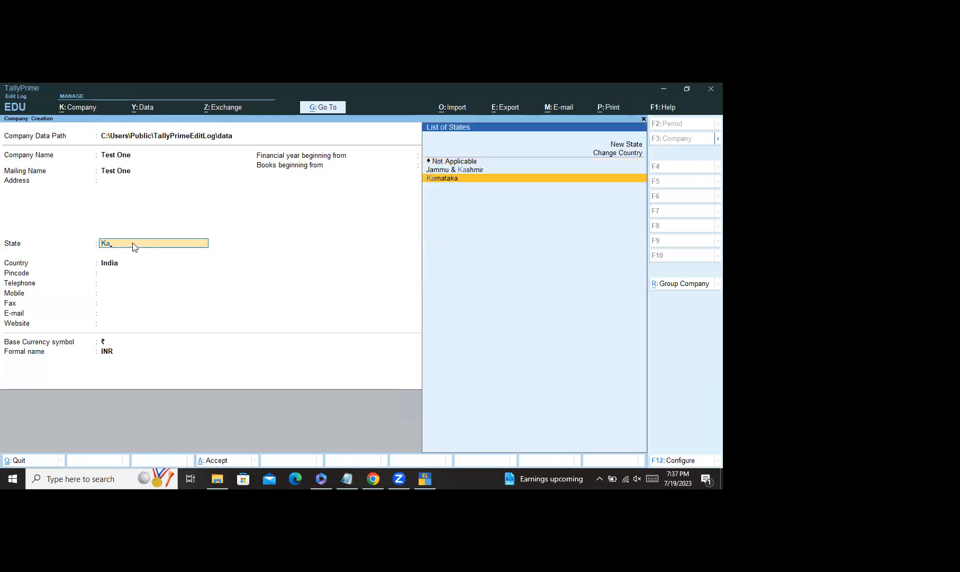
key("Return")
key("ctrl")
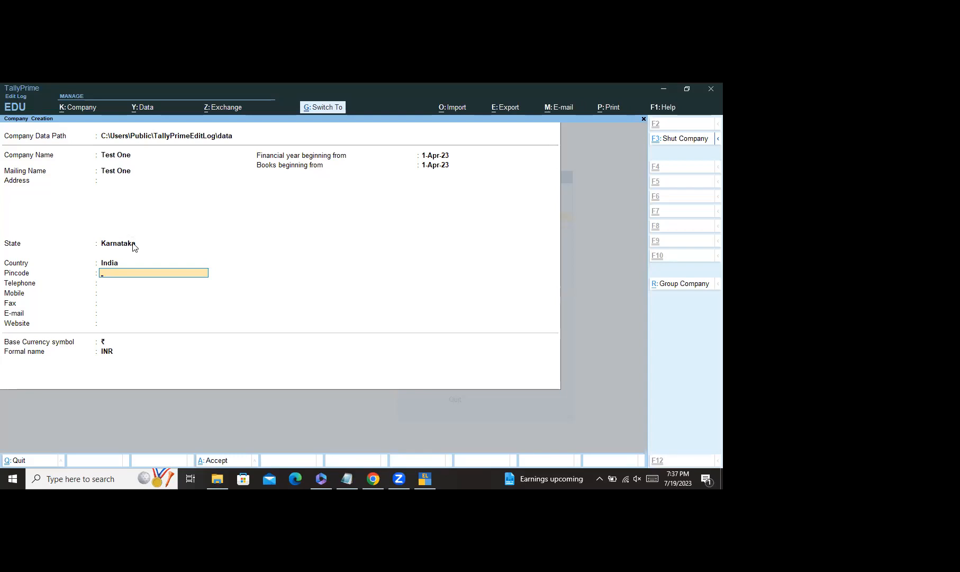
key("ctrl+a")
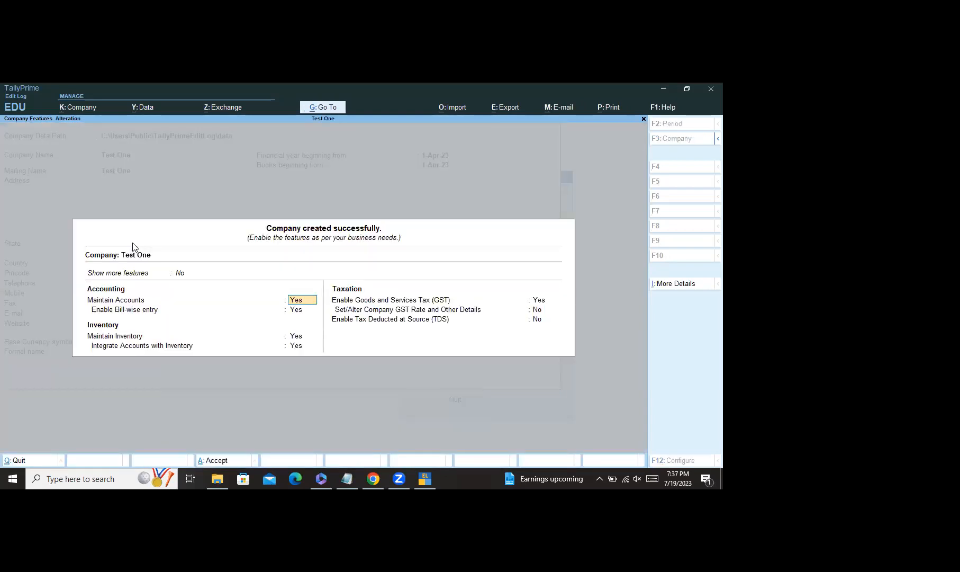
key("ctrl")
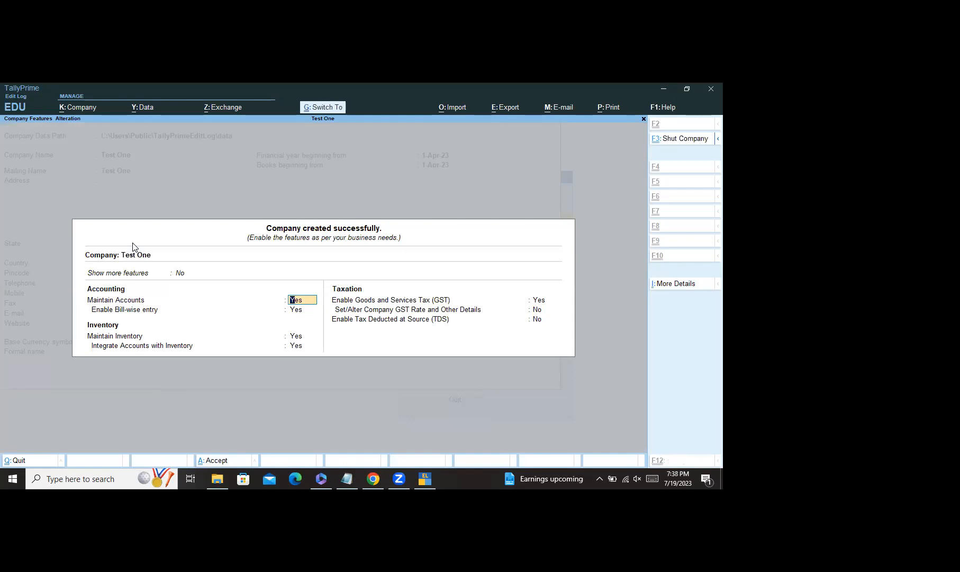
key("ctrl+a")
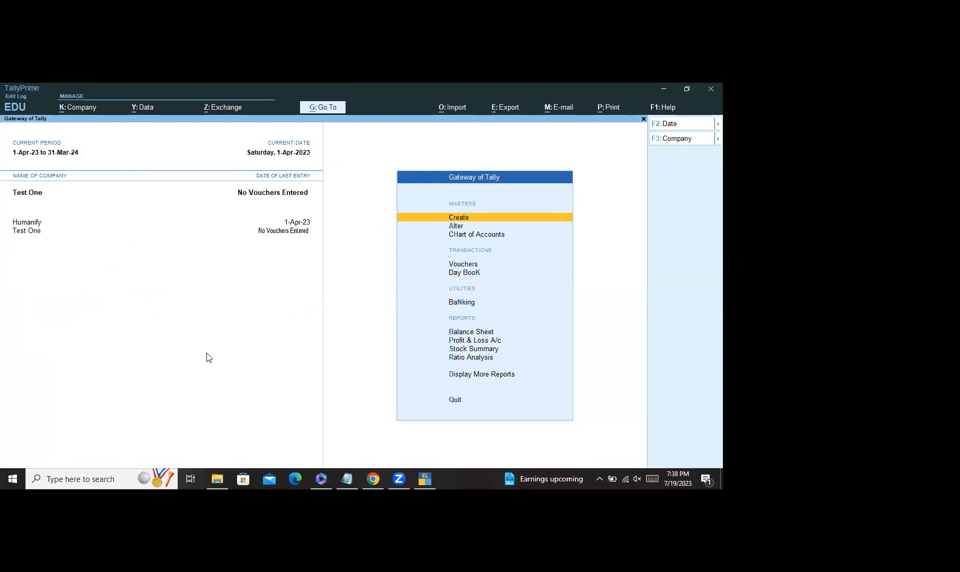
left_click(376, 479)
scroll(379, 420, "down", 1)
scroll(369, 283, "up", 3)
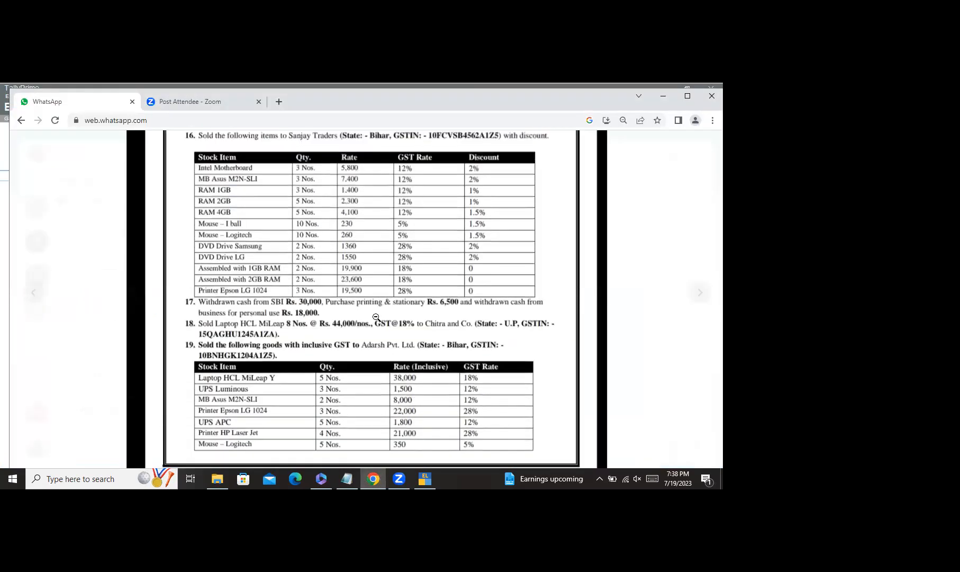
scroll(366, 188, "up", 3)
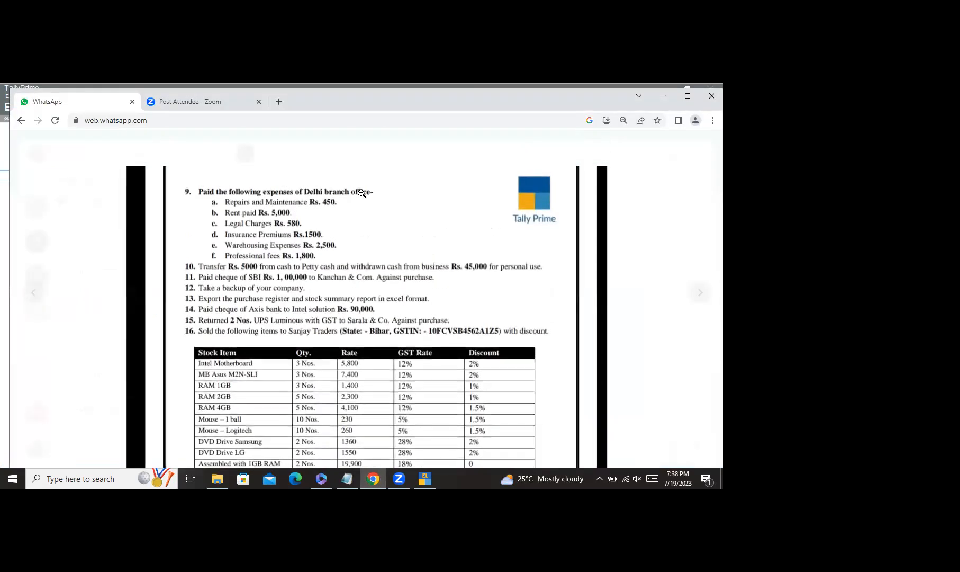
scroll(376, 201, "down", 1)
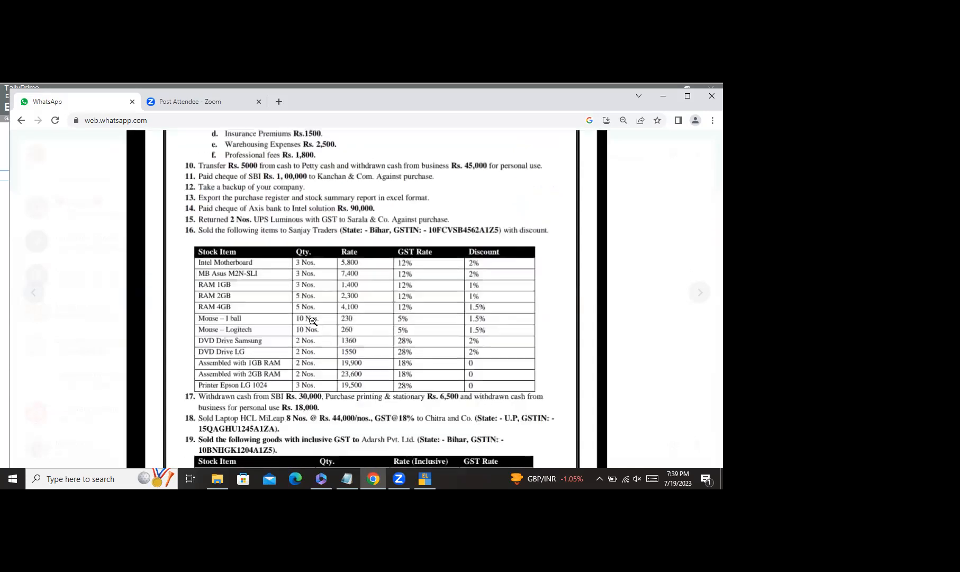
left_click(423, 478)
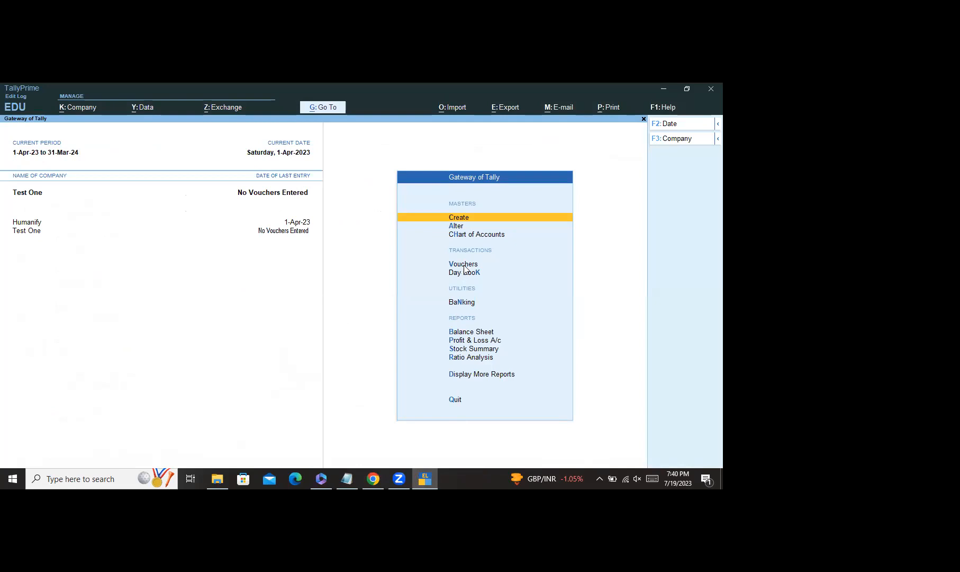
Step: Reopen voucher entry, show inactive voucher types, and stay on blank Payment voucher No. 1
left_click(464, 264)
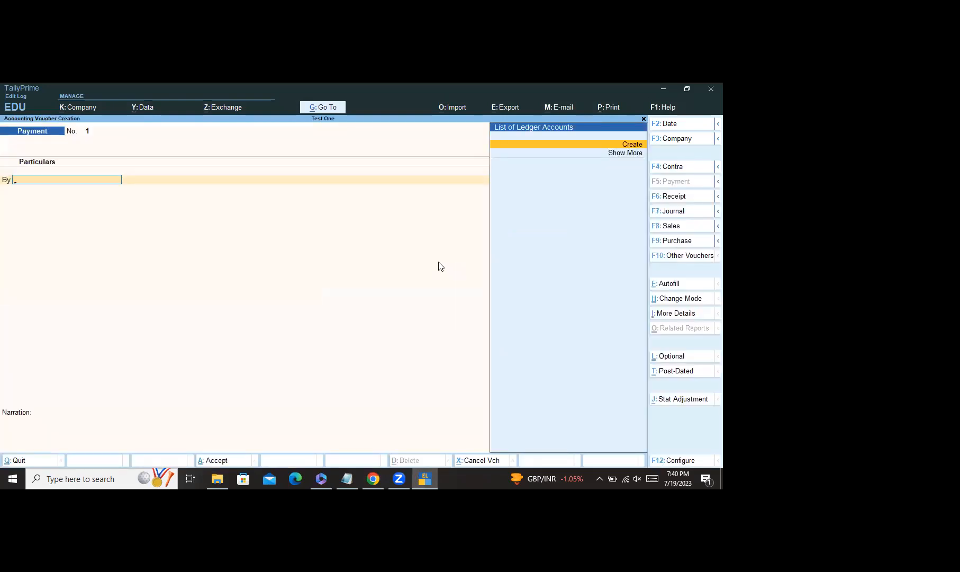
key("Escape")
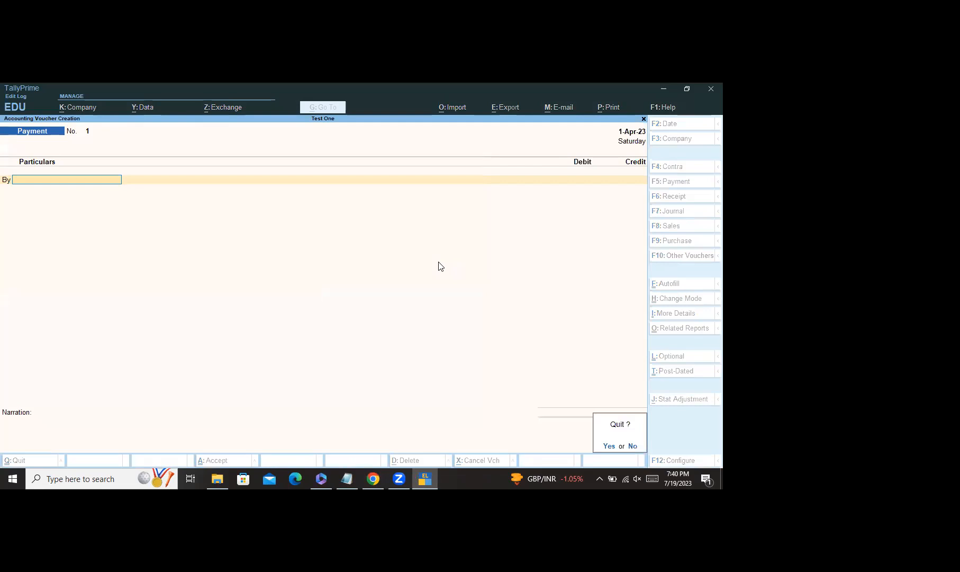
key("y")
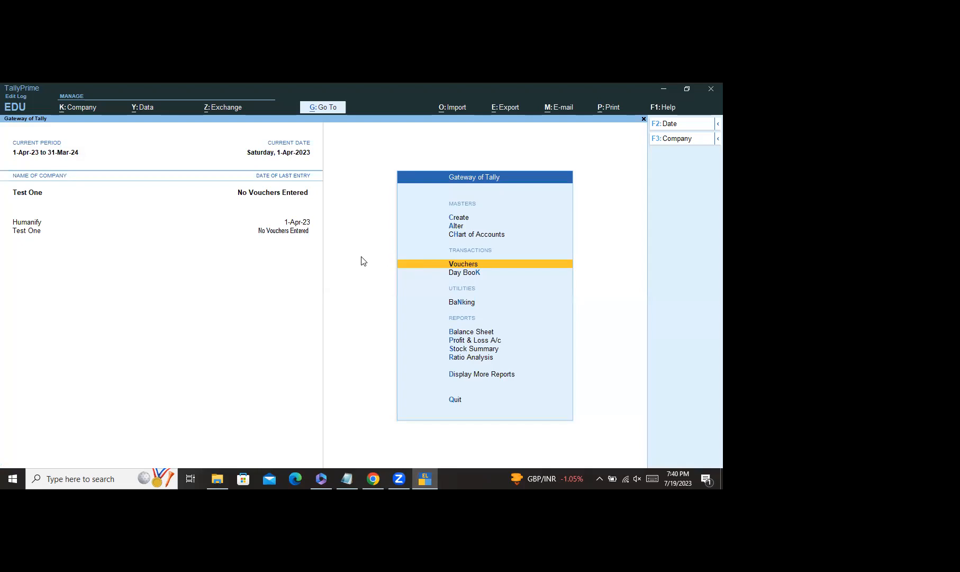
left_click(460, 264)
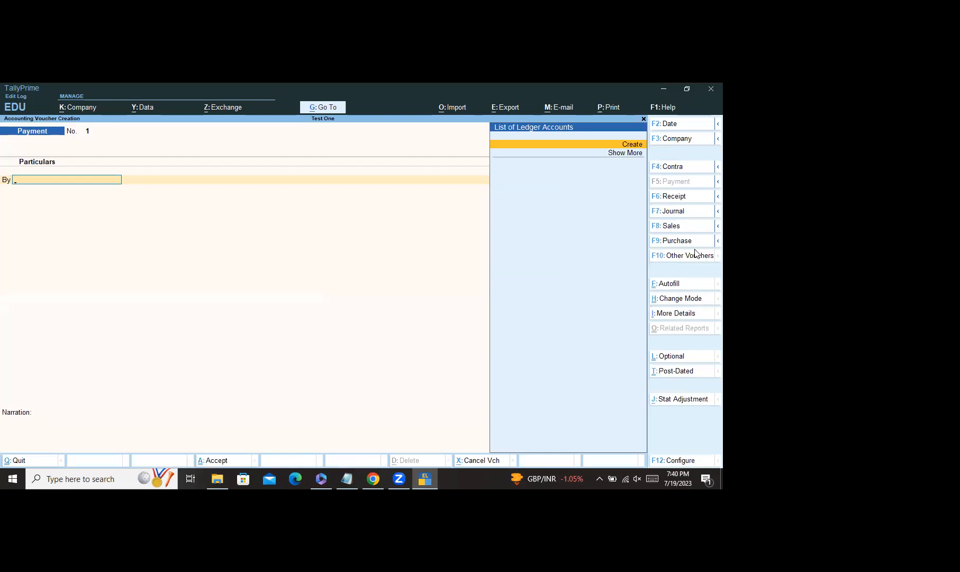
left_click(695, 255)
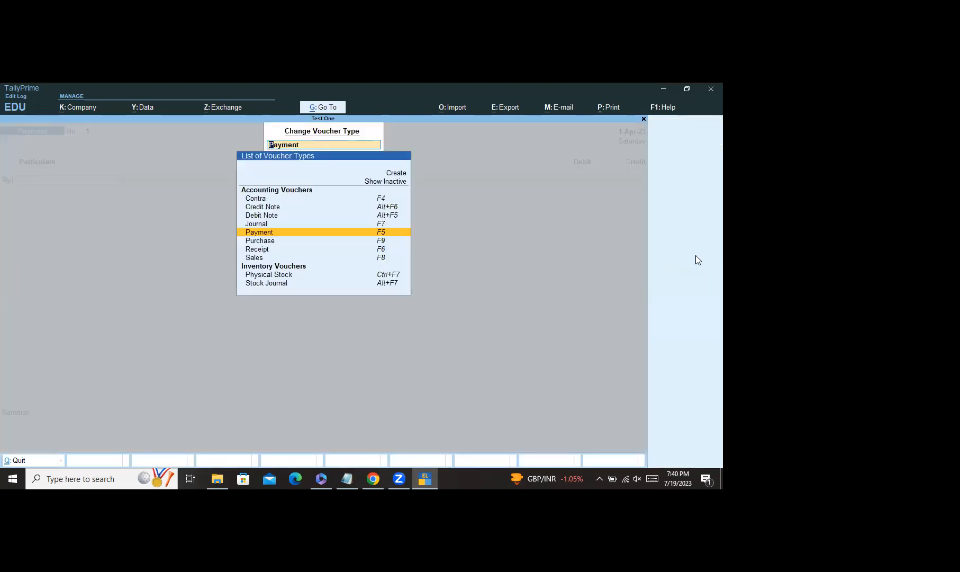
left_click(392, 181)
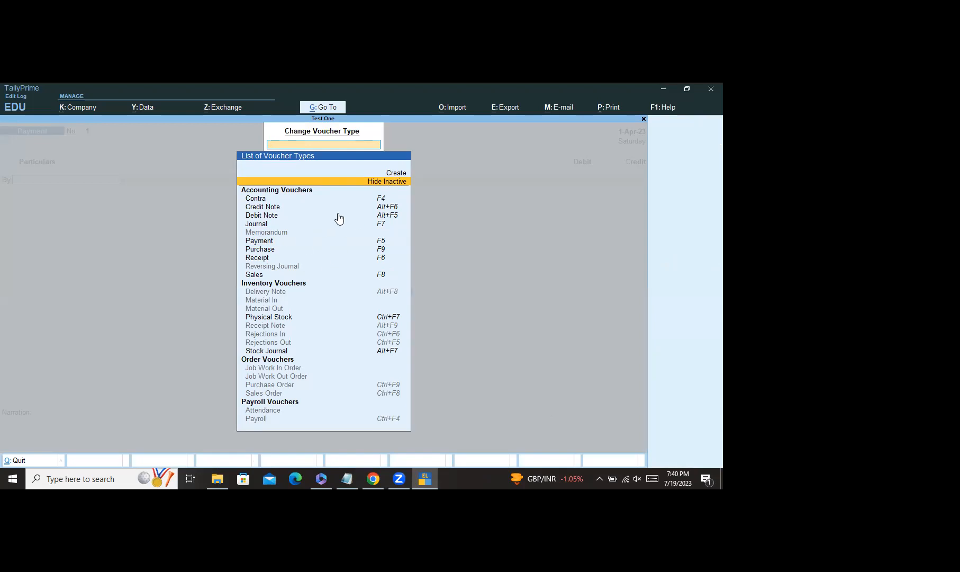
left_click(262, 239)
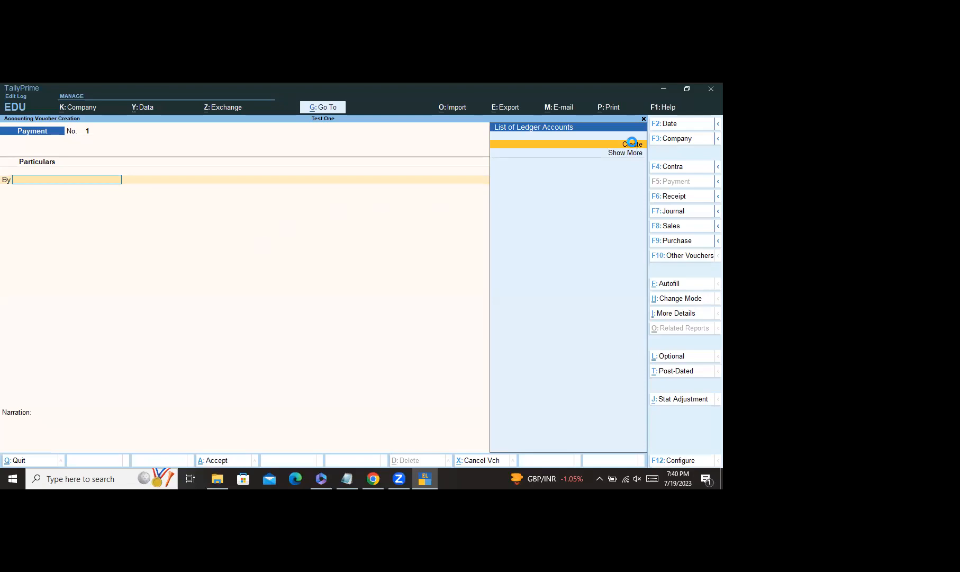
left_click(633, 145)
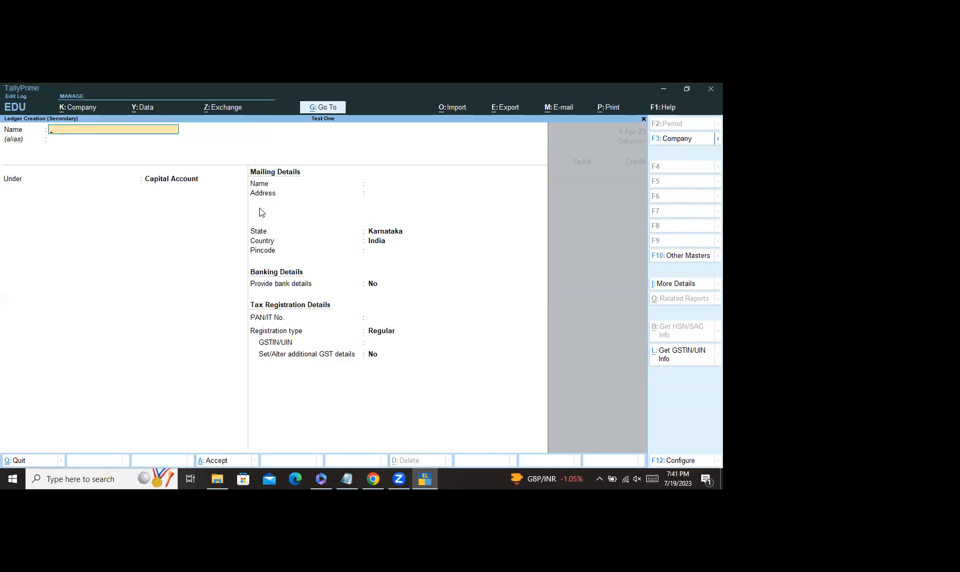
Step: Create ledger 'Repair And Maintenance' under Indirect Expenses as the voucher's first By line
type("Repair And Maintenance")
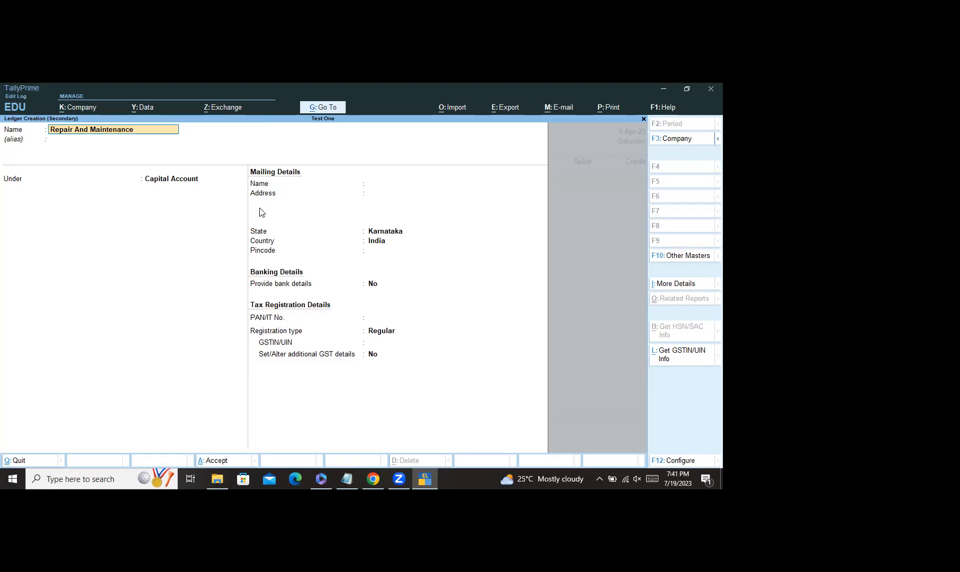
key("Return")
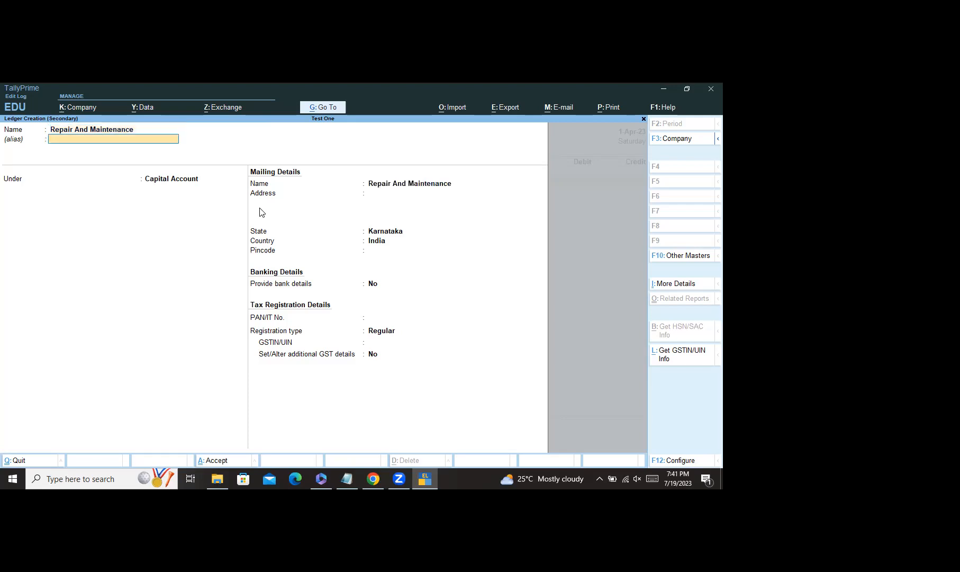
key("BackSpace")
type("In")
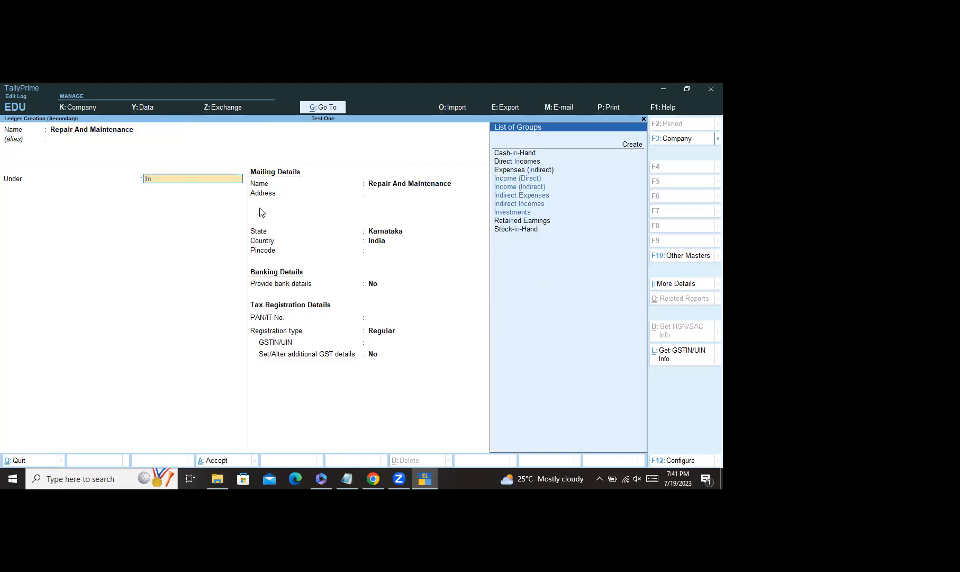
left_click(529, 197)
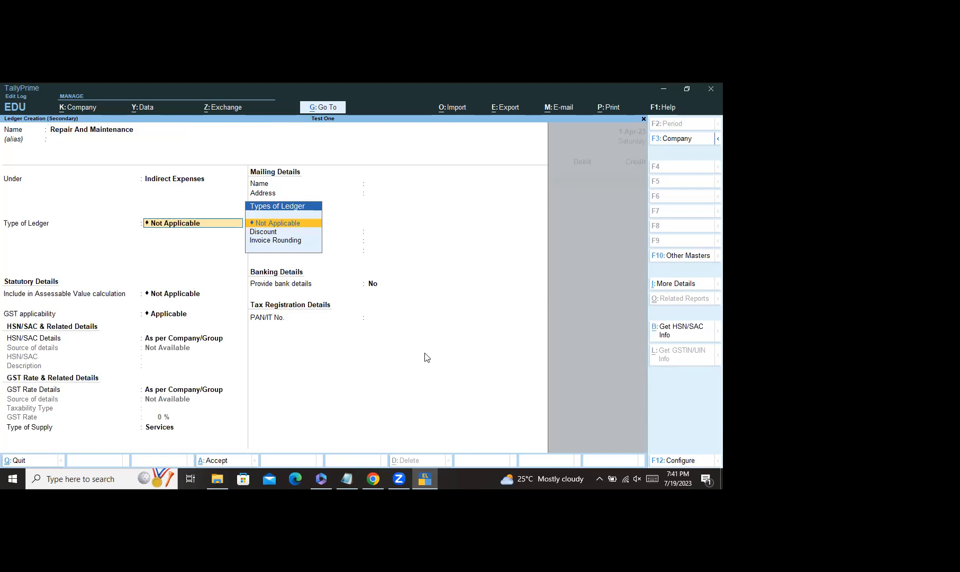
key("Return")
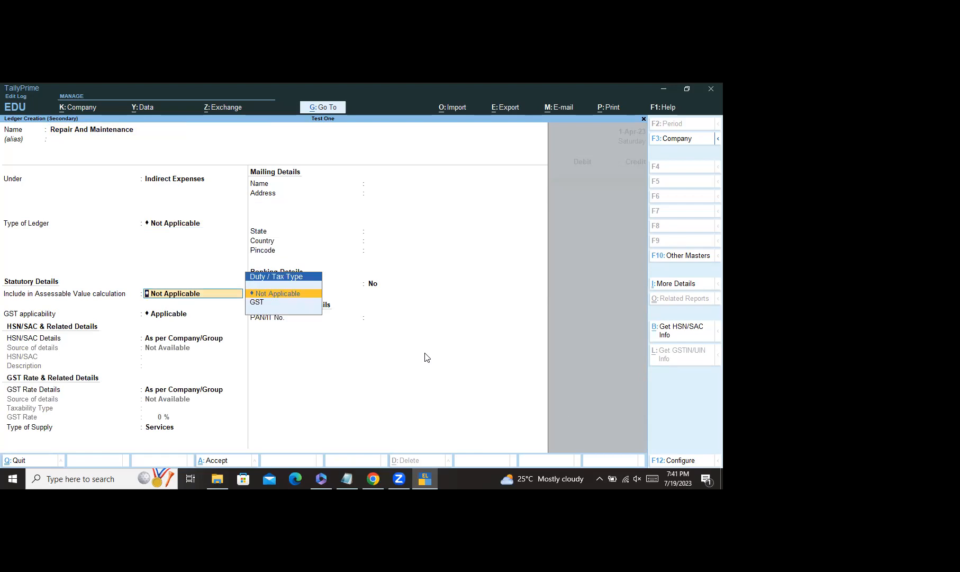
key("ctrl")
key("ctrl+a")
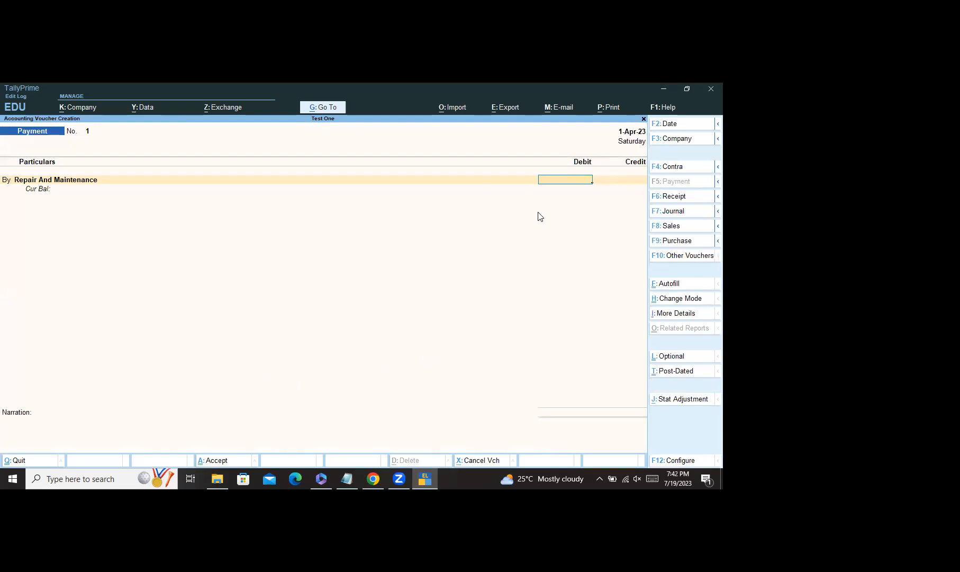
Step: Debit Repair And Maintenance 4,000 and start a new By line
type("4000")
key("Return")
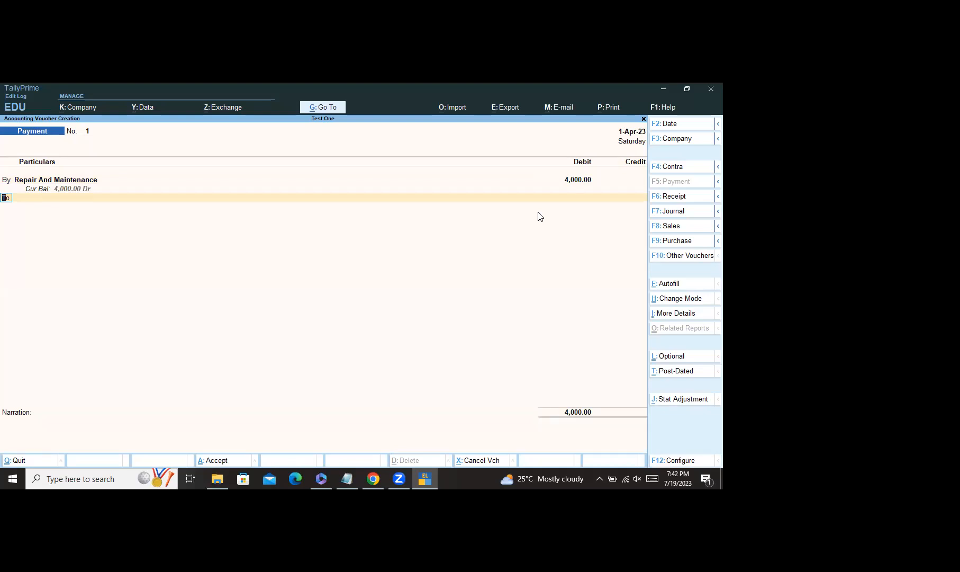
type("bb")
key("Return")
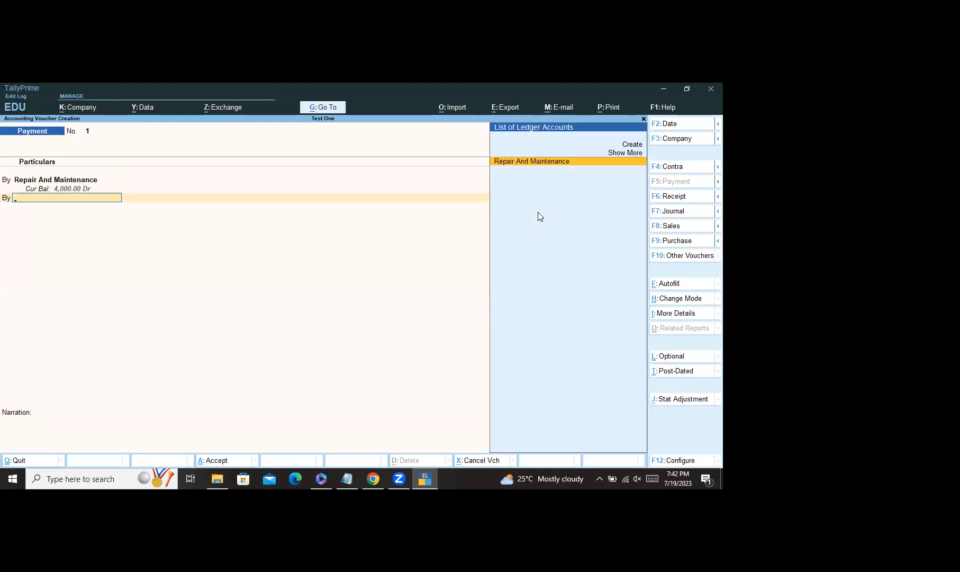
Step: Add the Rent Paid ledger on the By line with a 10,000 debit
left_click(633, 145)
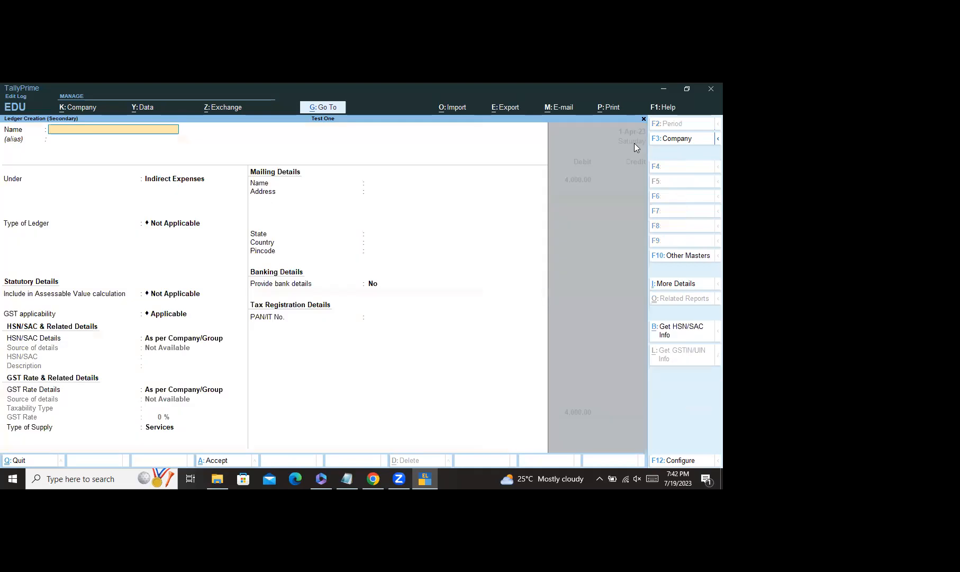
type("Rent")
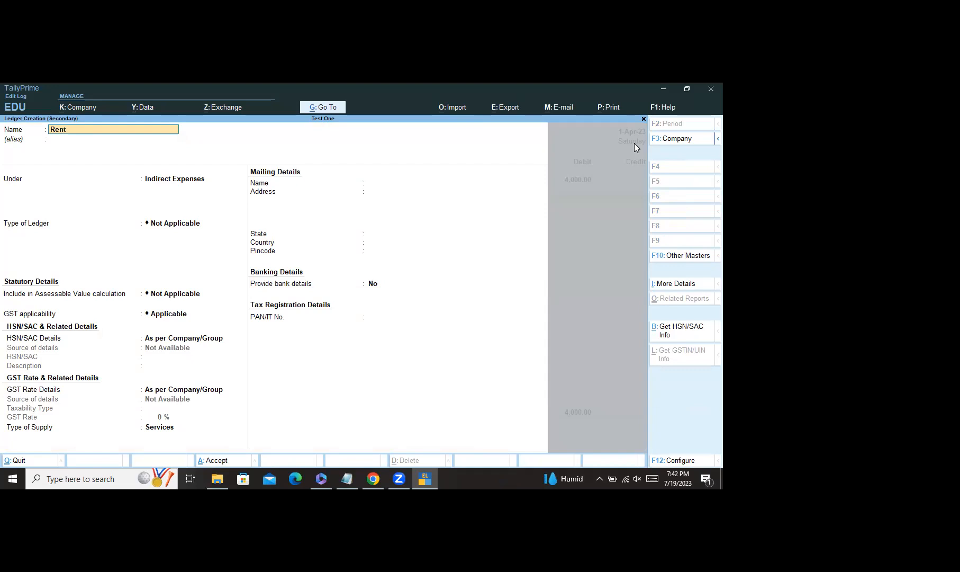
type(" Paid")
key("Return")
key("Return")
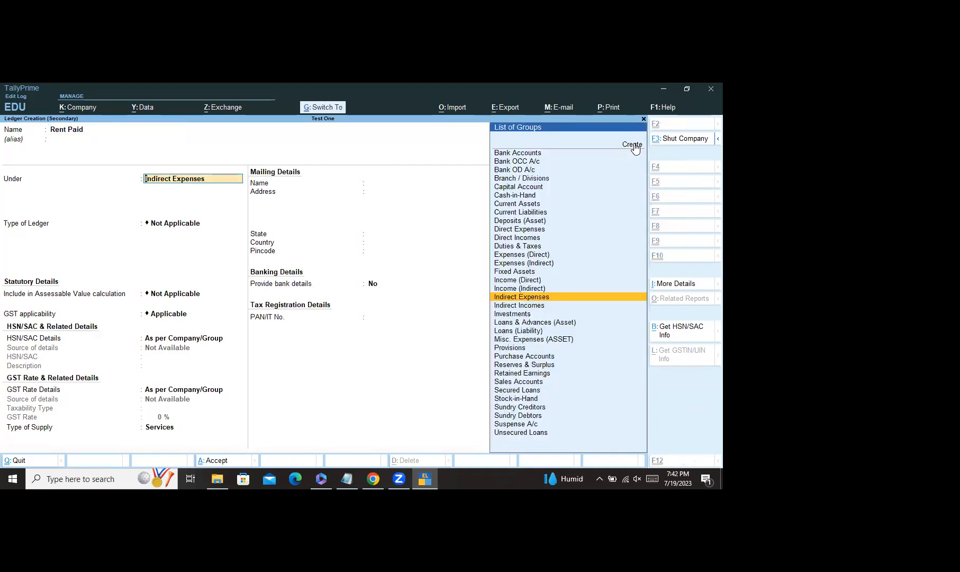
key("ctrl+a")
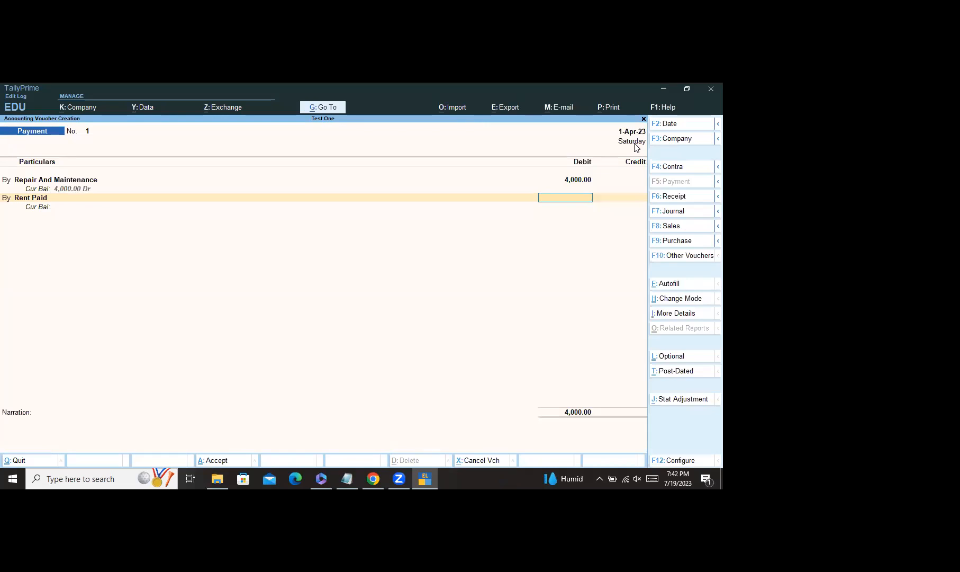
type("10000")
key("Return")
type("by")
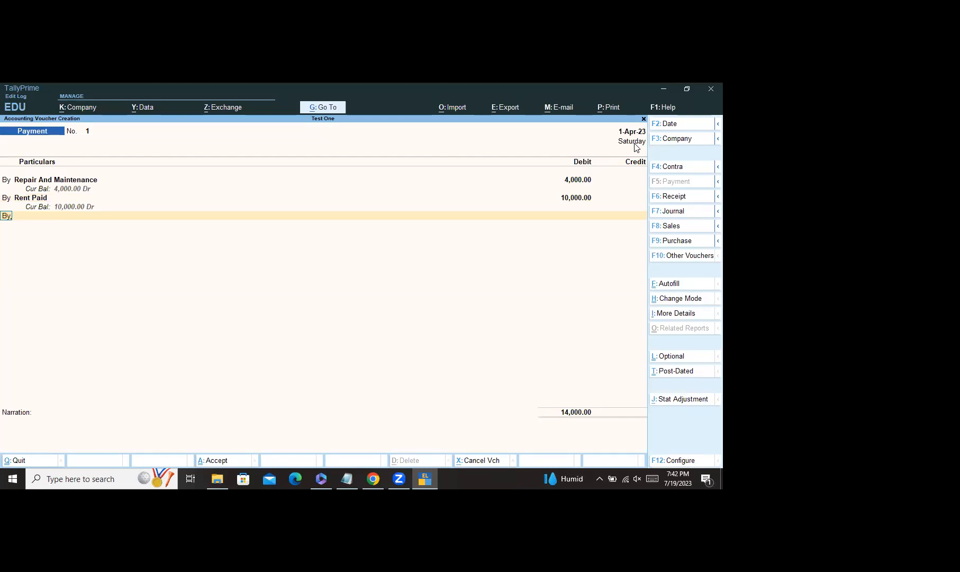
key("Return")
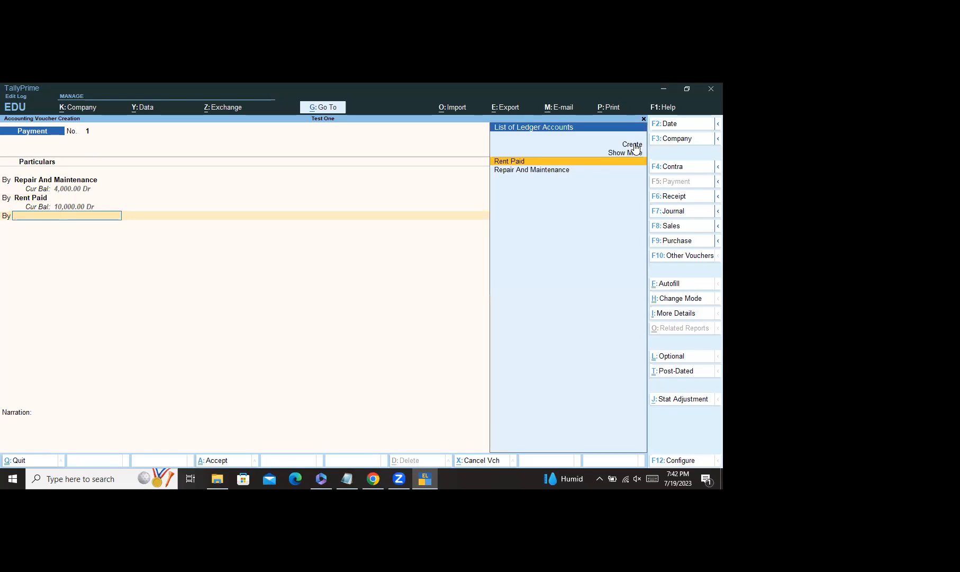
Step: Create a Legal Charges ledger, debit it 5,000, and start another By line
left_click(633, 145)
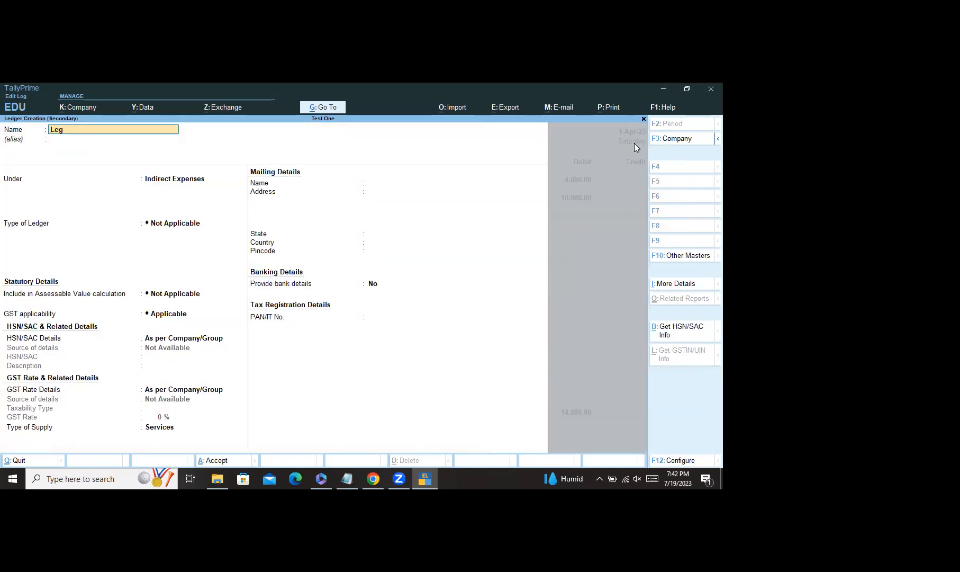
type("Legal Charges")
key("ctrl")
key("ctrl+a")
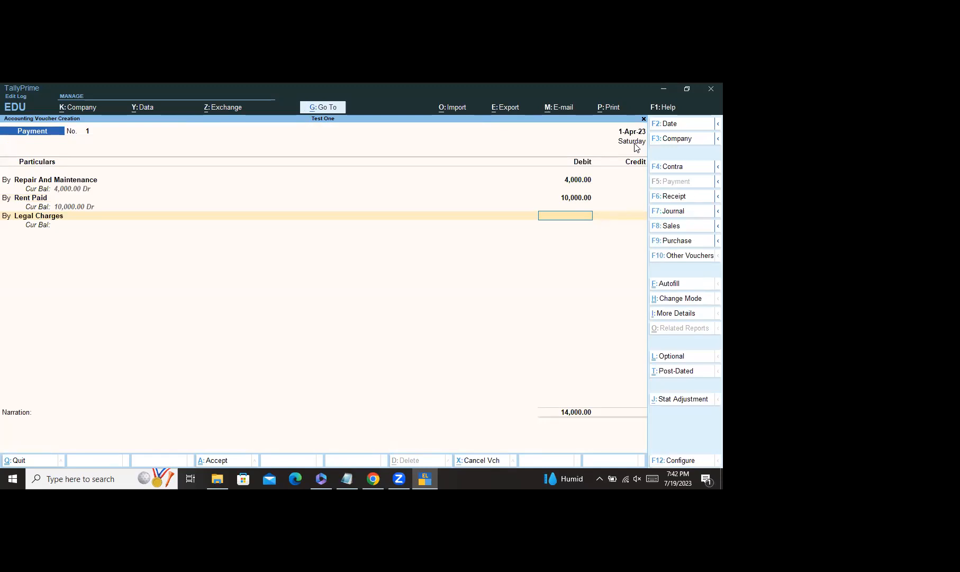
type("5,000")
key("Return")
type("By")
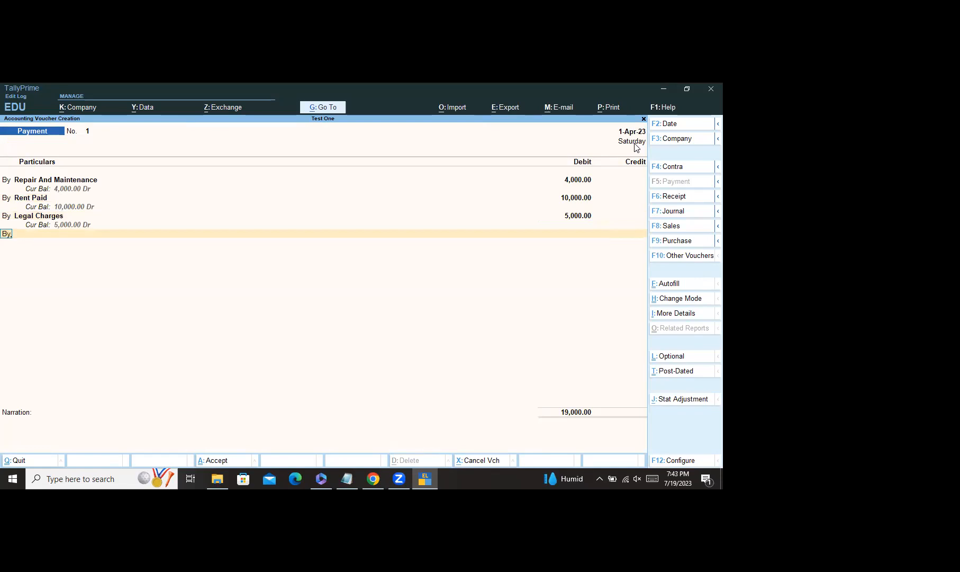
key("Return")
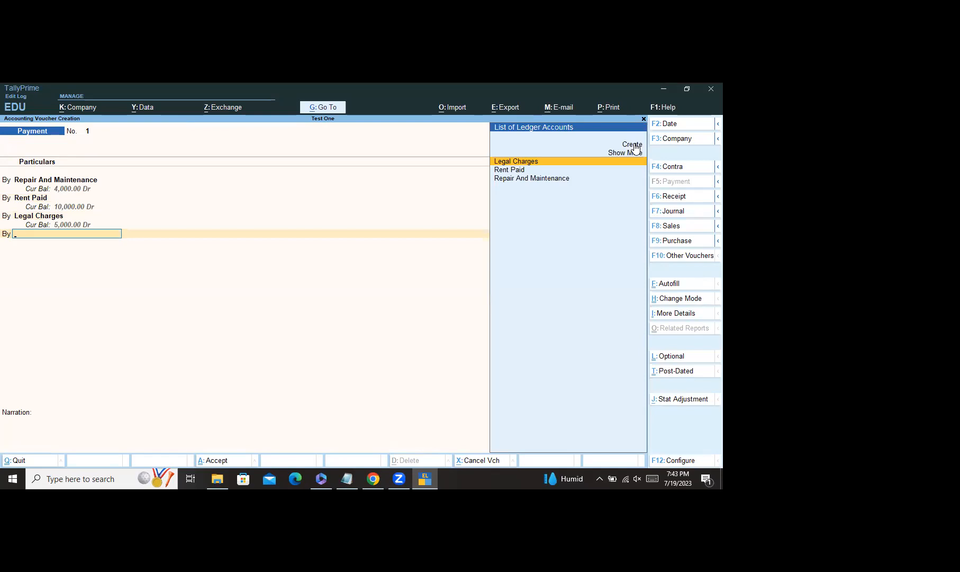
Step: Create an Insurance Premiums ledger on the By line and enter 20000 as its debit
left_click(633, 145)
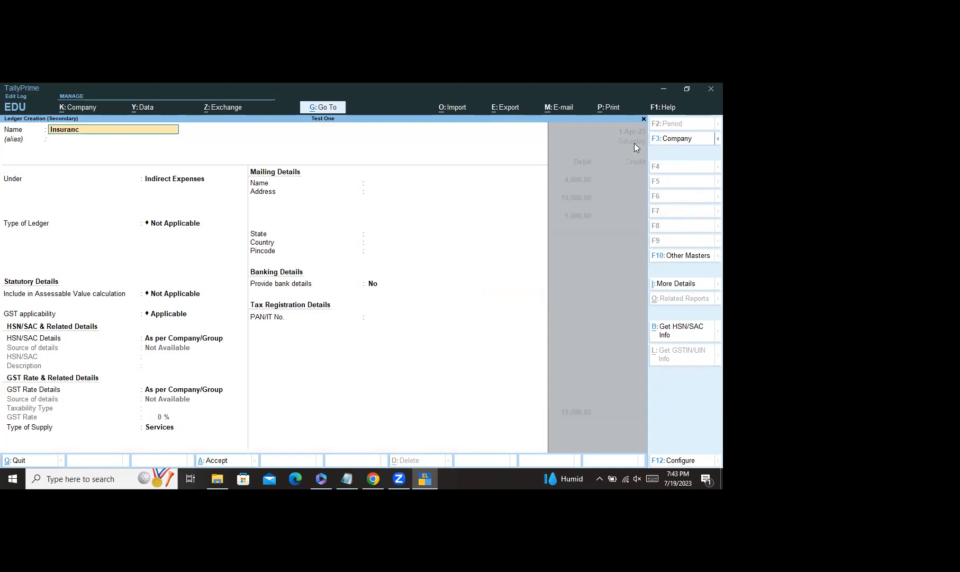
type("remiums")
key("ctrl+a")
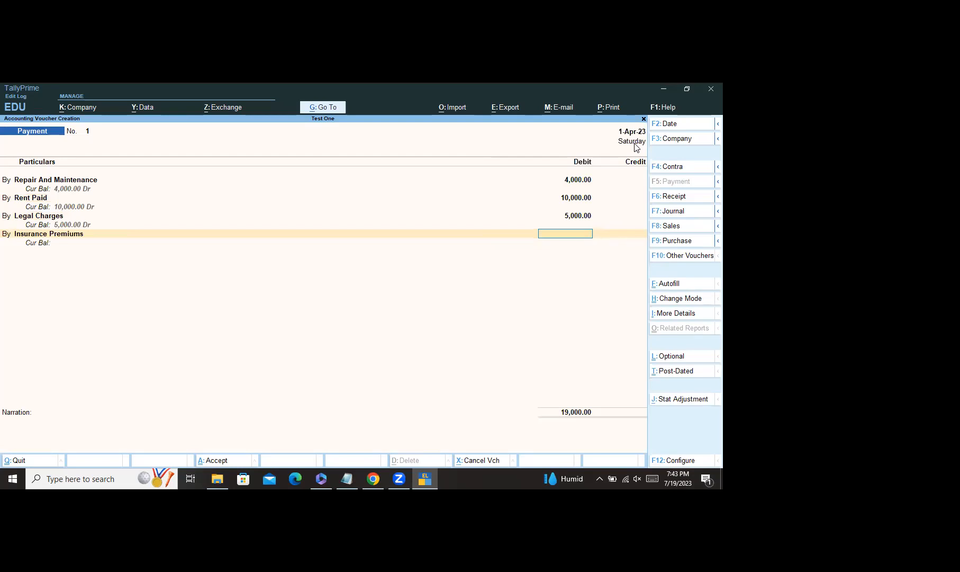
type("20000")
Step: Confirm the 20,000 Insurance Premiums debit and start a new By line
key("Return")
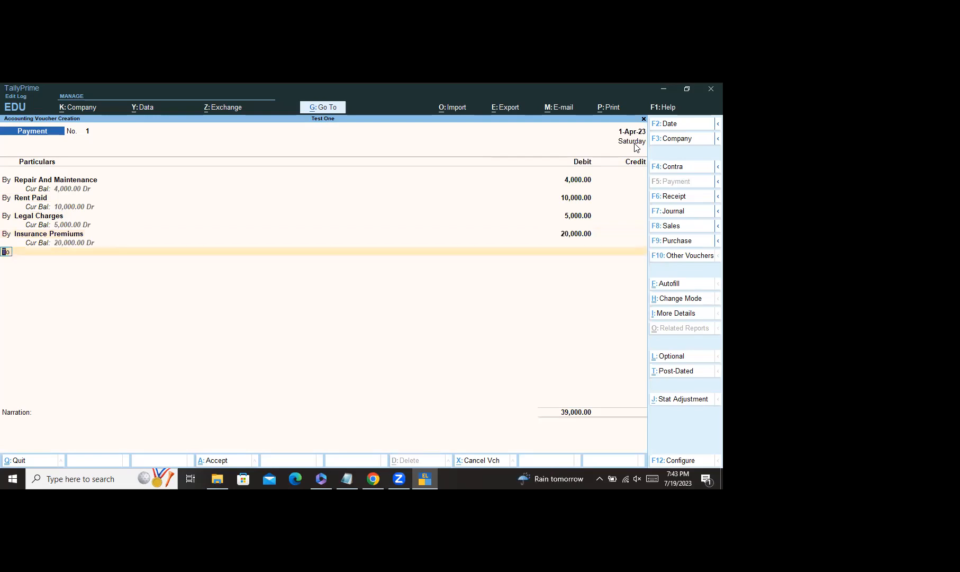
type("b")
key("Return")
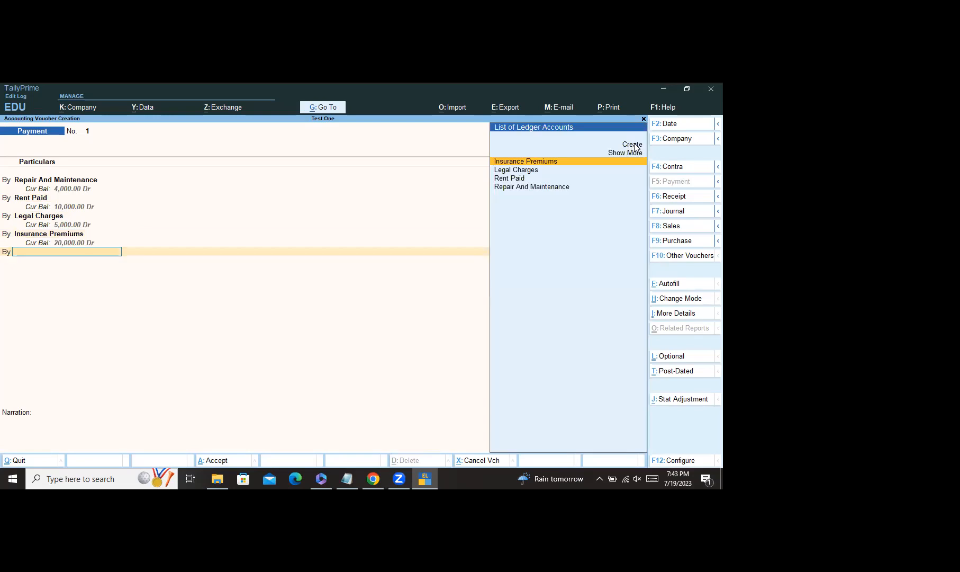
Step: Create a Warehousing Expenses ledger, debit it 15,000, and open another By line
left_click(633, 145)
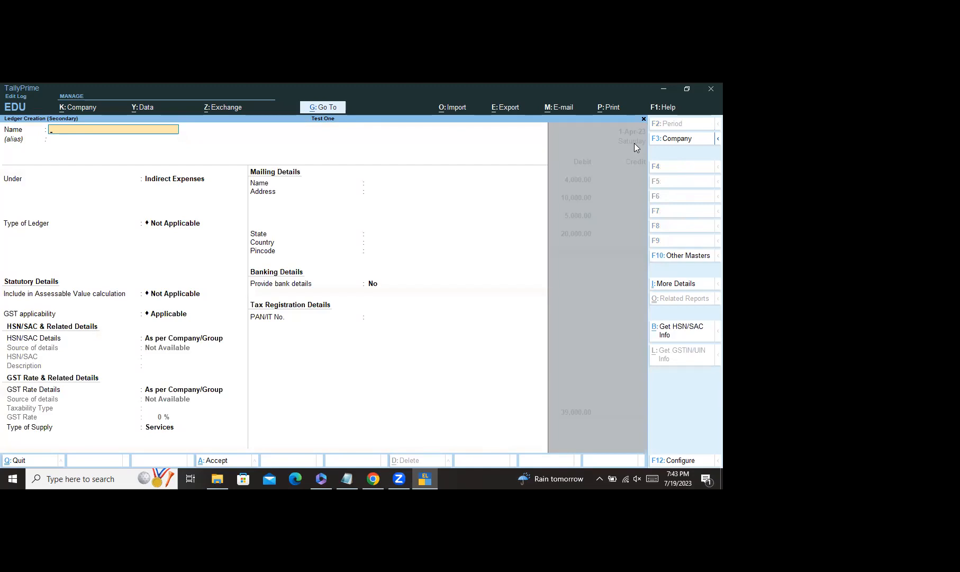
type("Wa")
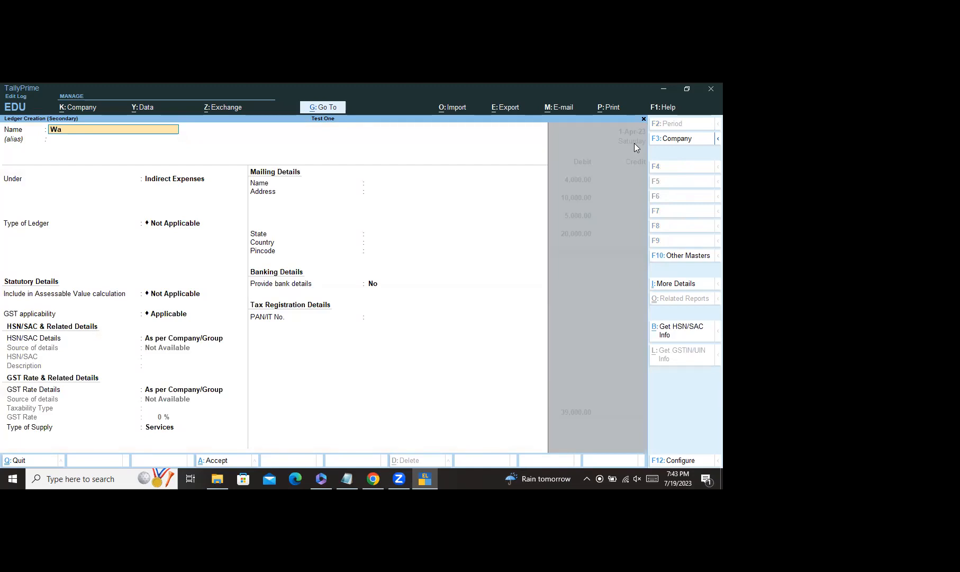
type("rehousing")
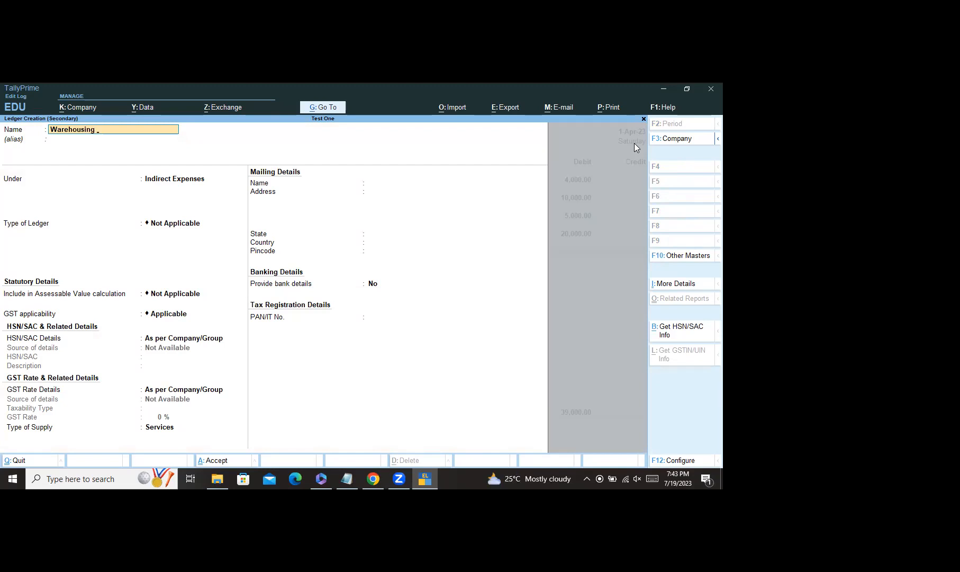
type(" Expenses")
key("Return")
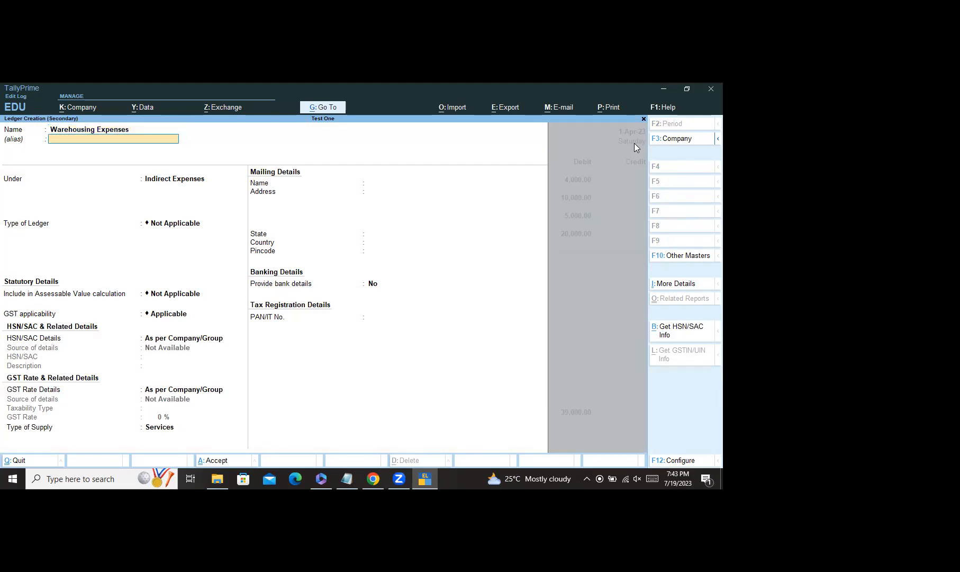
key("ctrl")
key("ctrl+a")
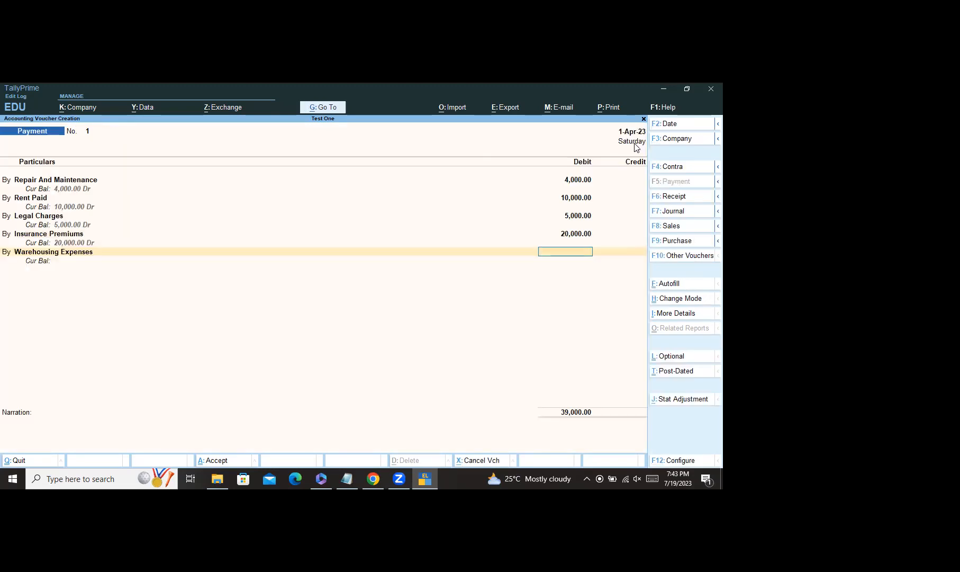
type("15000")
key("Return")
type("b")
key("Return")
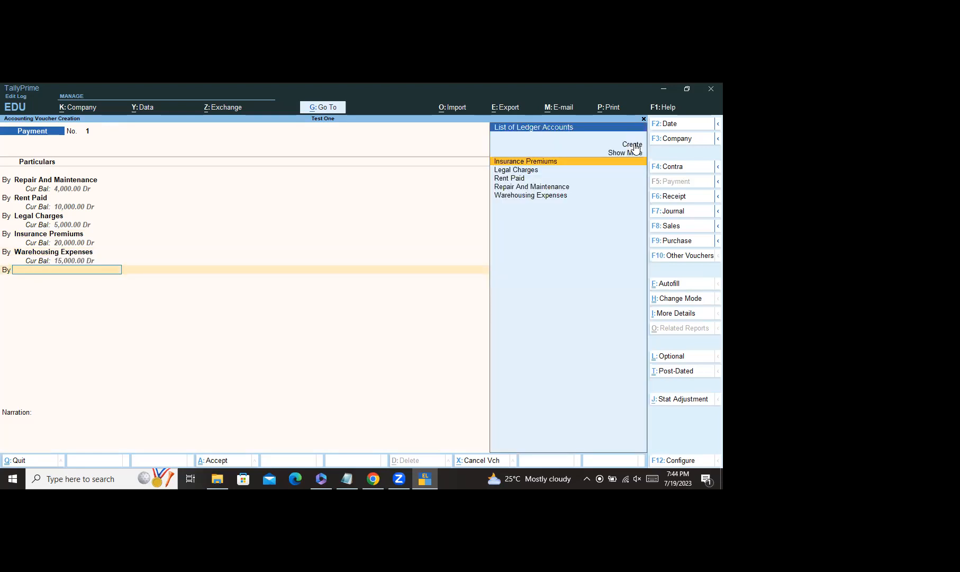
Step: Create a Professional Fees ledger on the By line and type 1800 as its debit
left_click(635, 145)
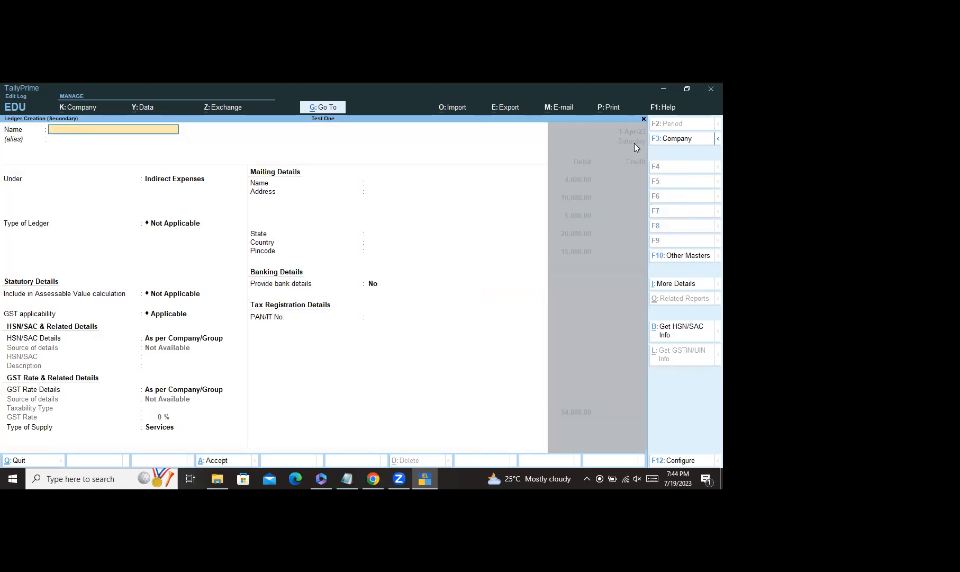
type("Professional Fees")
key("Return")
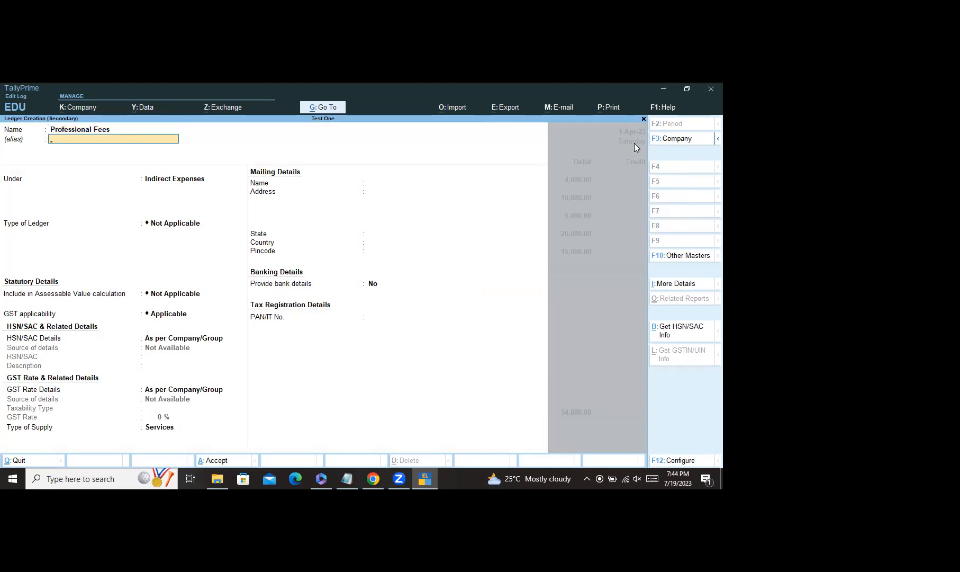
key("ctrl+a")
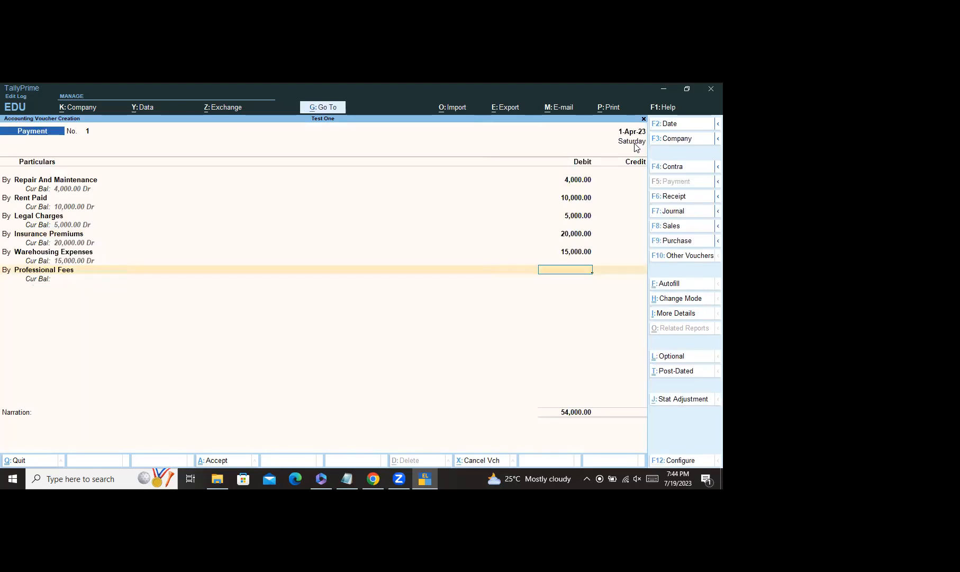
type("180")
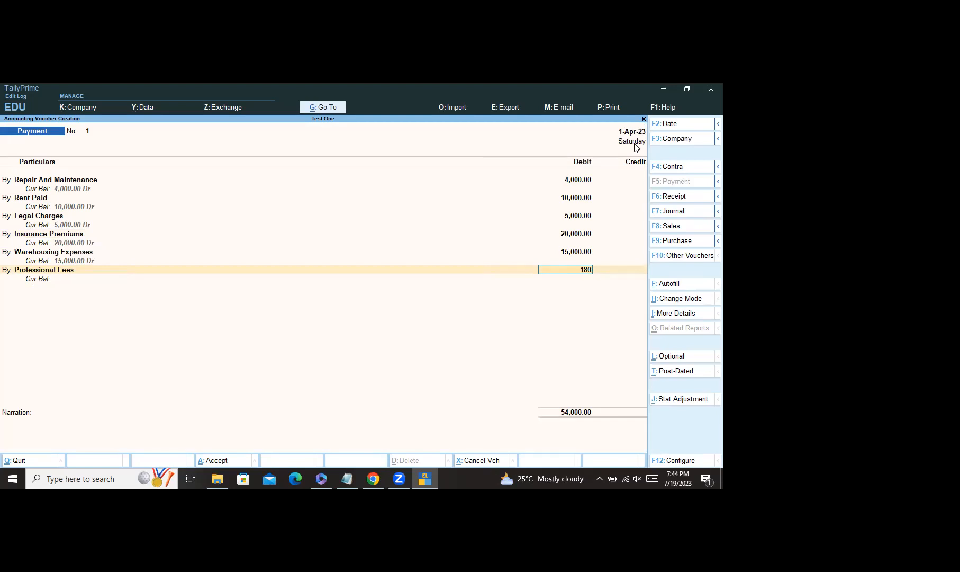
type("0")
Step: Correct Warehousing Expenses to 2,500 and confirm Professional Fees at 1,800
left_click(577, 256)
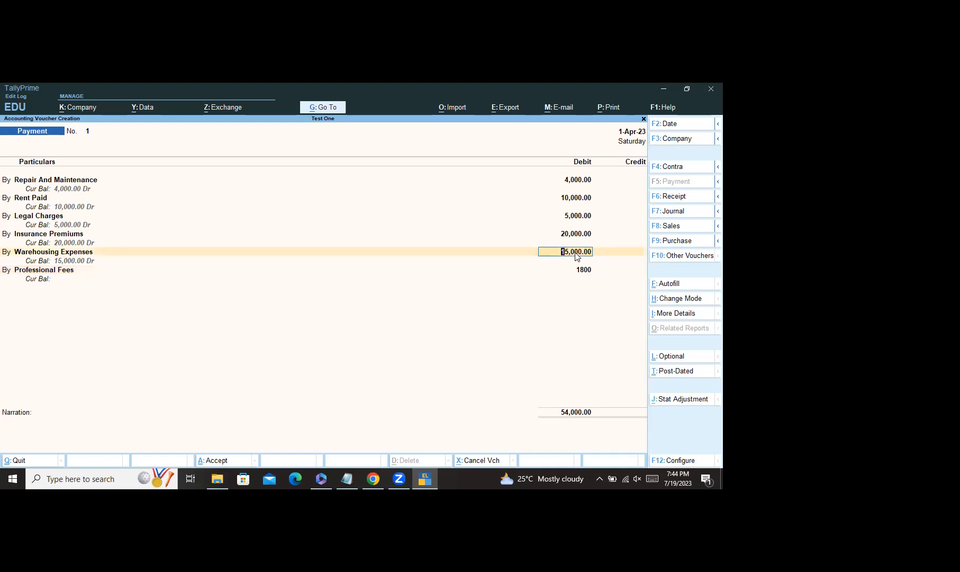
type("2500")
key("Return")
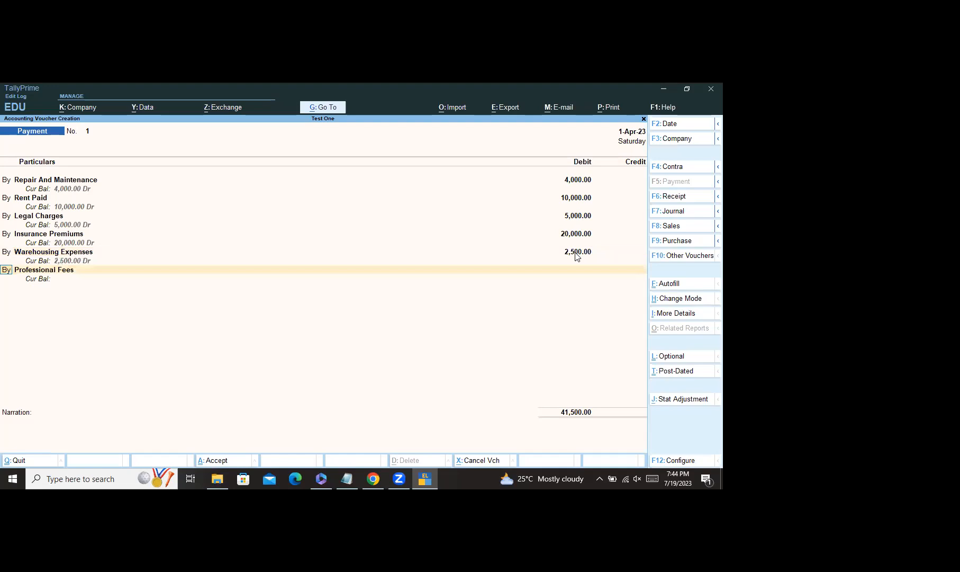
key("Return")
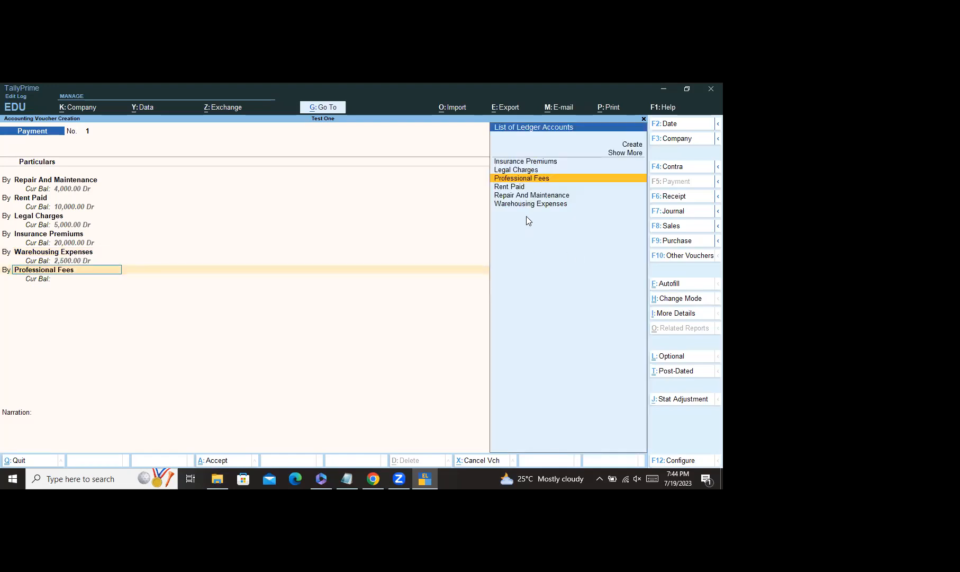
left_click(531, 179)
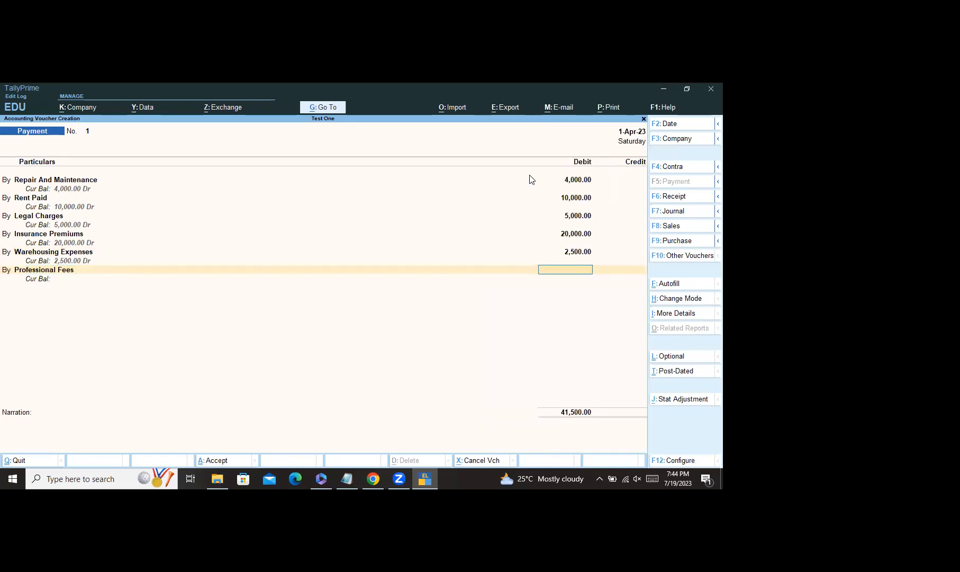
type("1800")
key("Return")
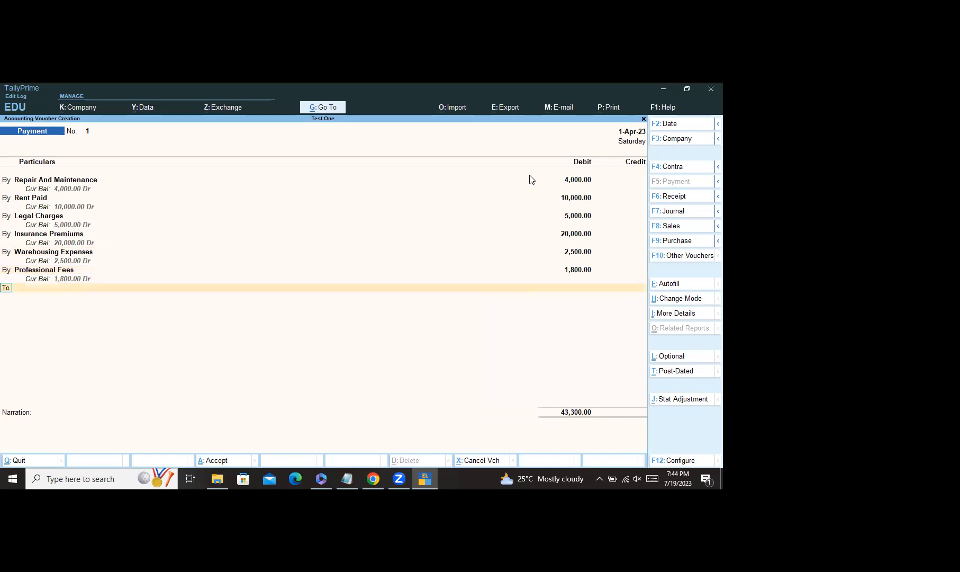
Step: Change Repair And Maintenance's debit to 450 and Rent Paid's to 5,000
left_click(571, 180)
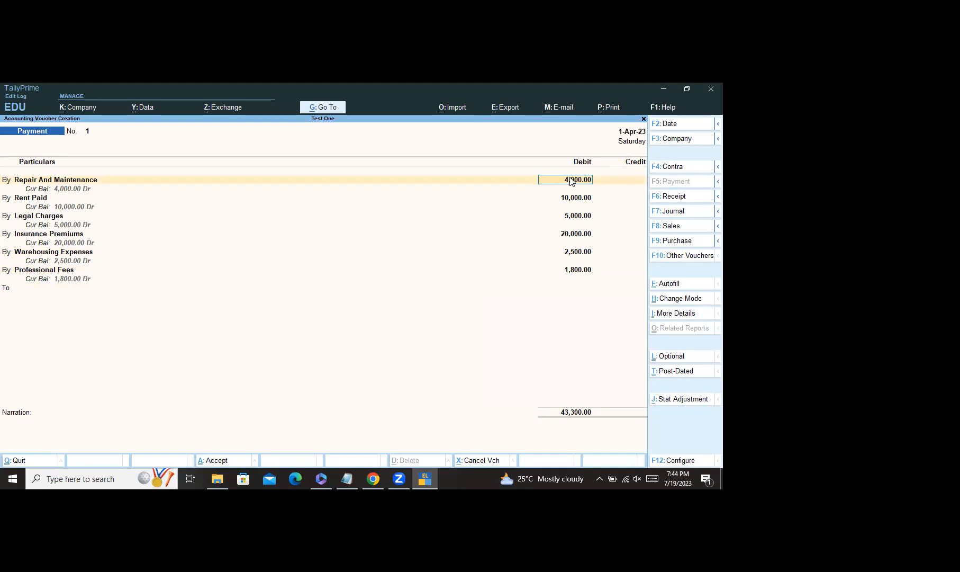
type("450")
key("Return")
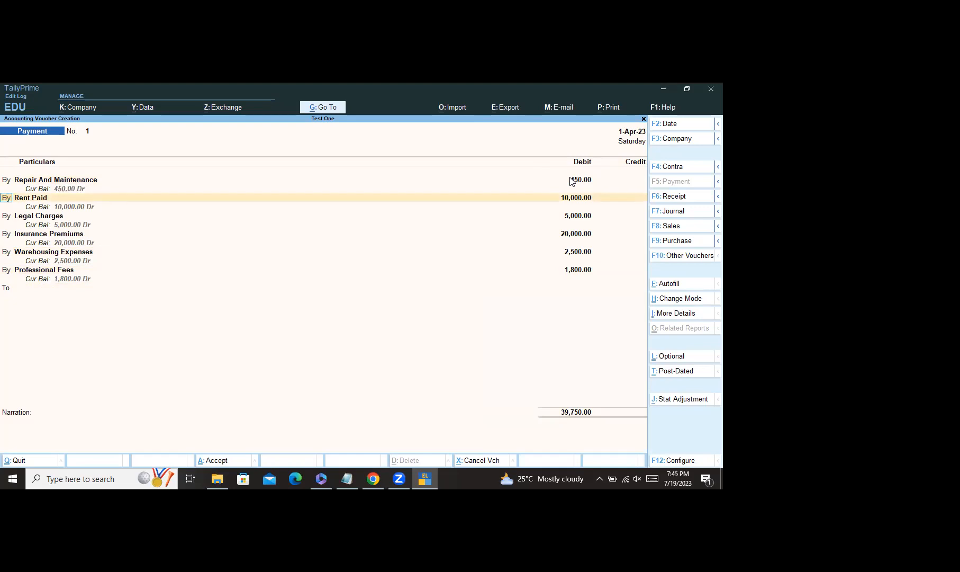
key("t")
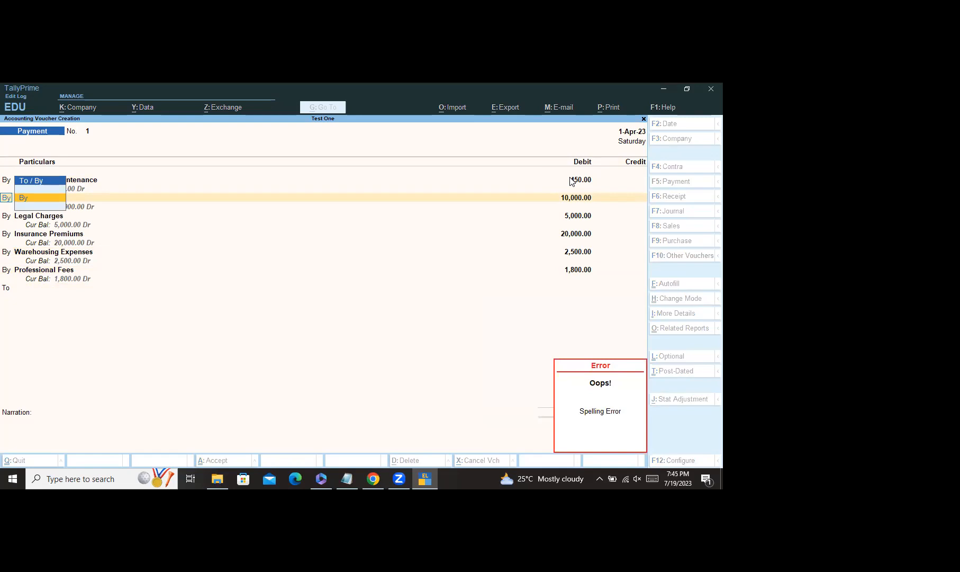
key("Return")
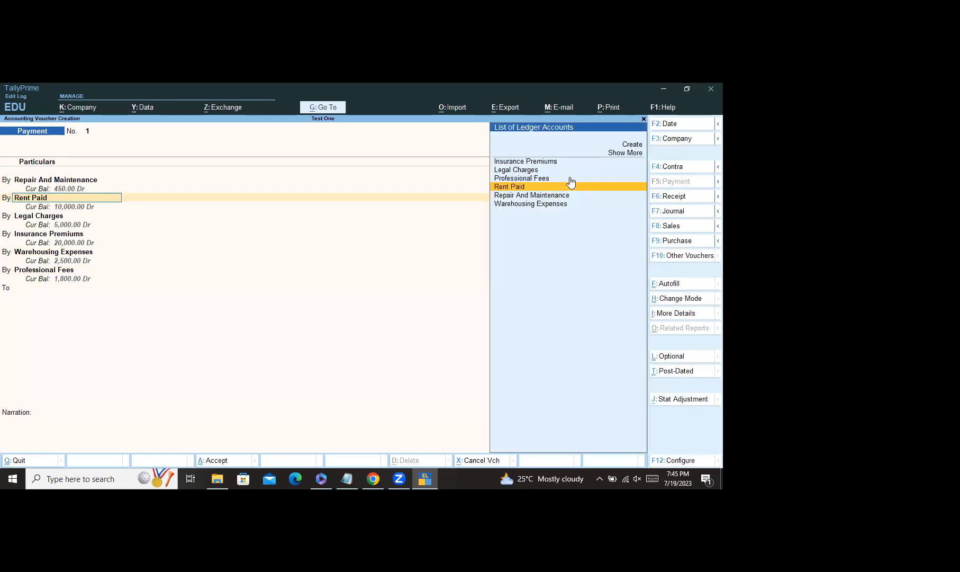
key("Return")
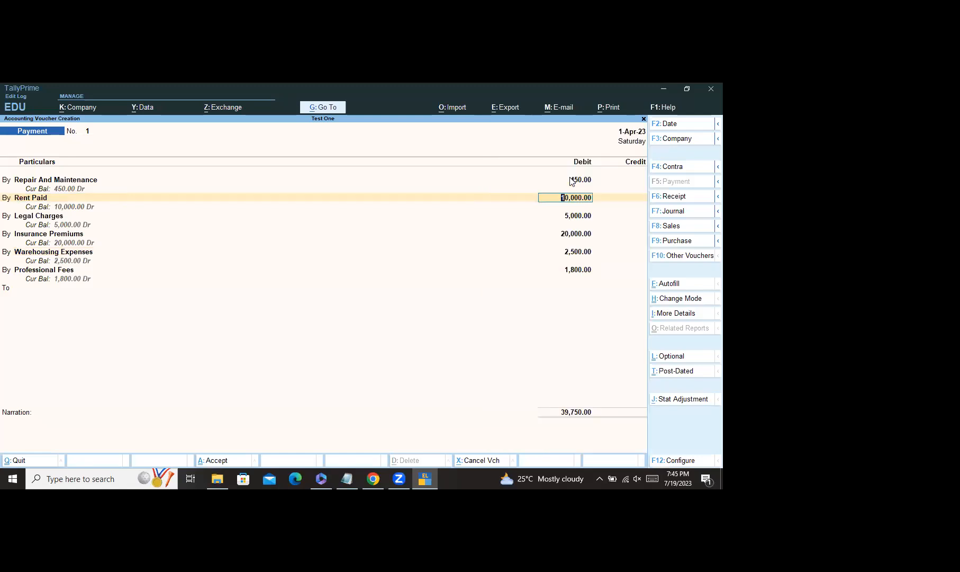
type("5000")
key("Return")
Step: Set Legal Charges to 580 and Insurance Premiums to 1,500, keeping Warehousing 2,500 and Professional Fees 1,800
key("Return")
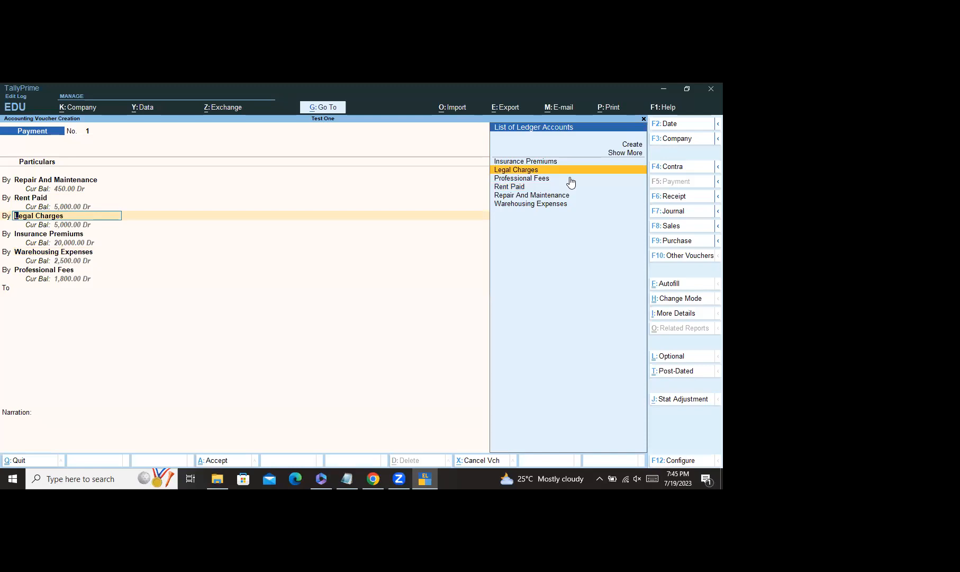
key("Return")
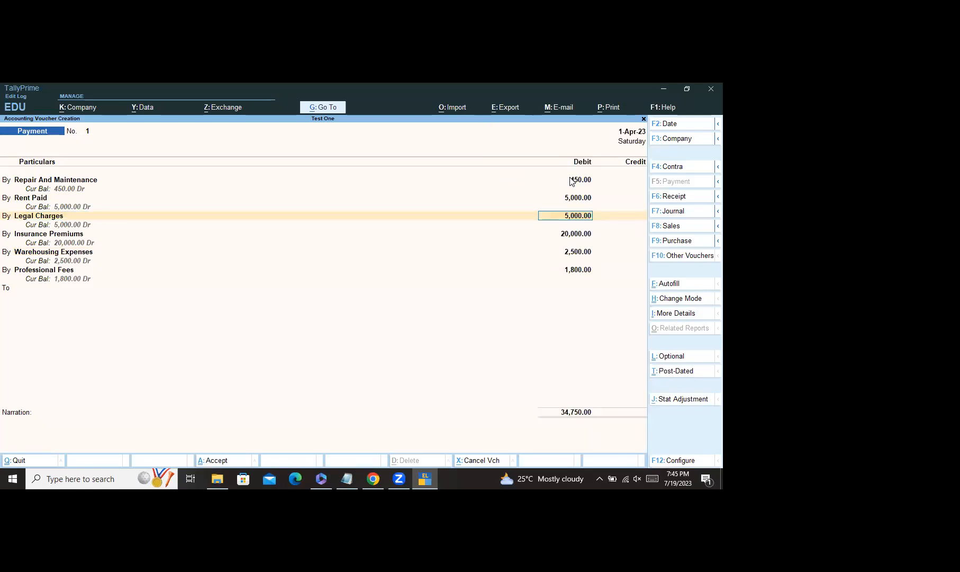
type("580")
key("Return")
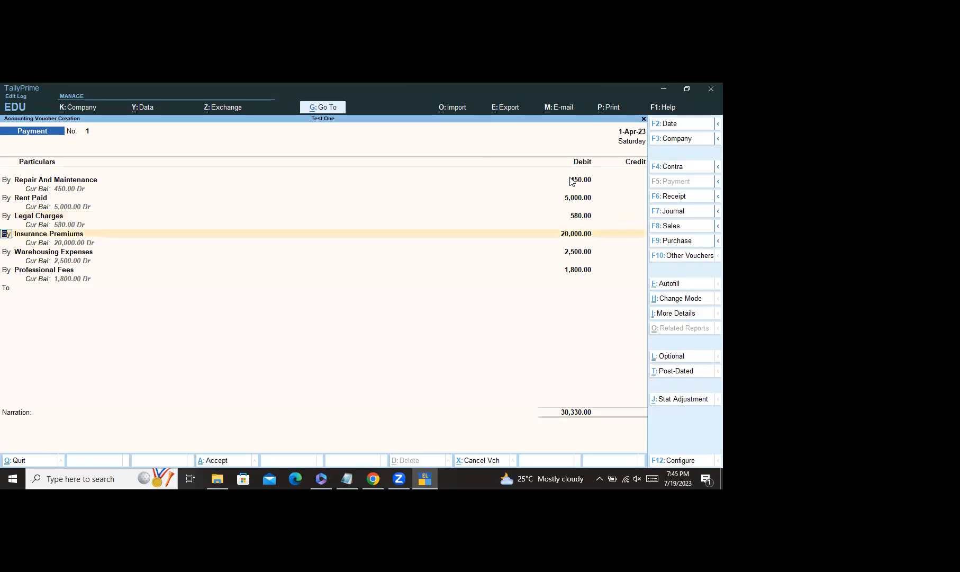
key("Return")
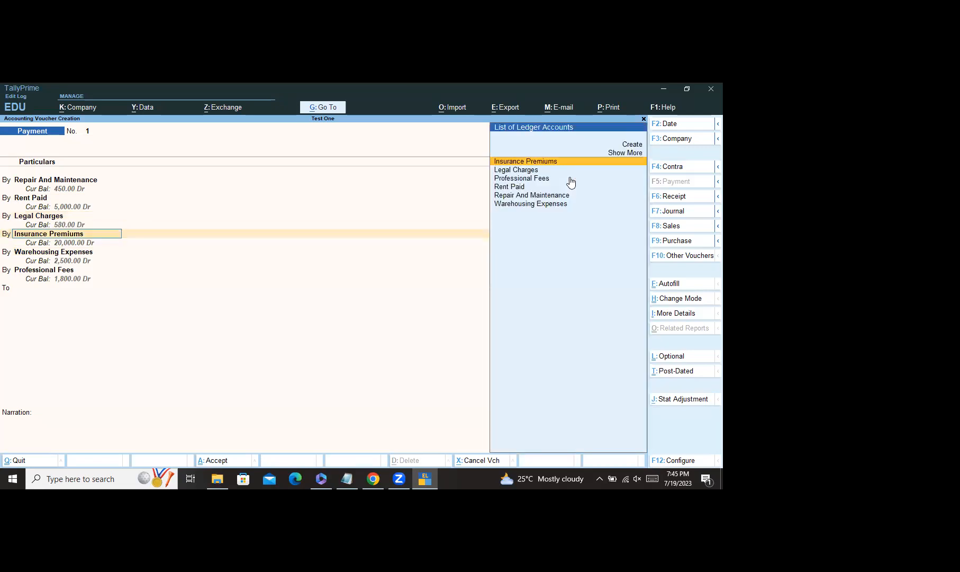
key("Return")
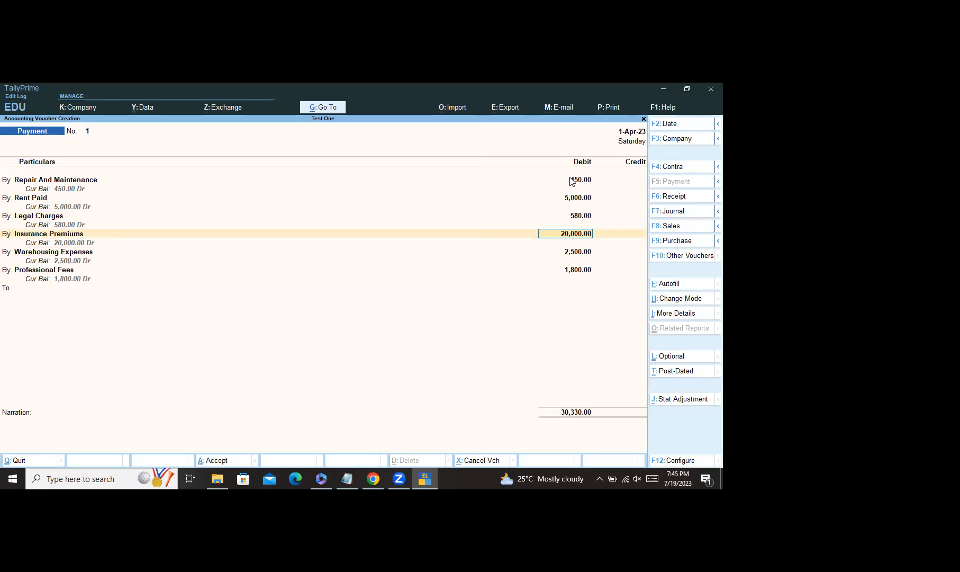
type("1500")
key("Return")
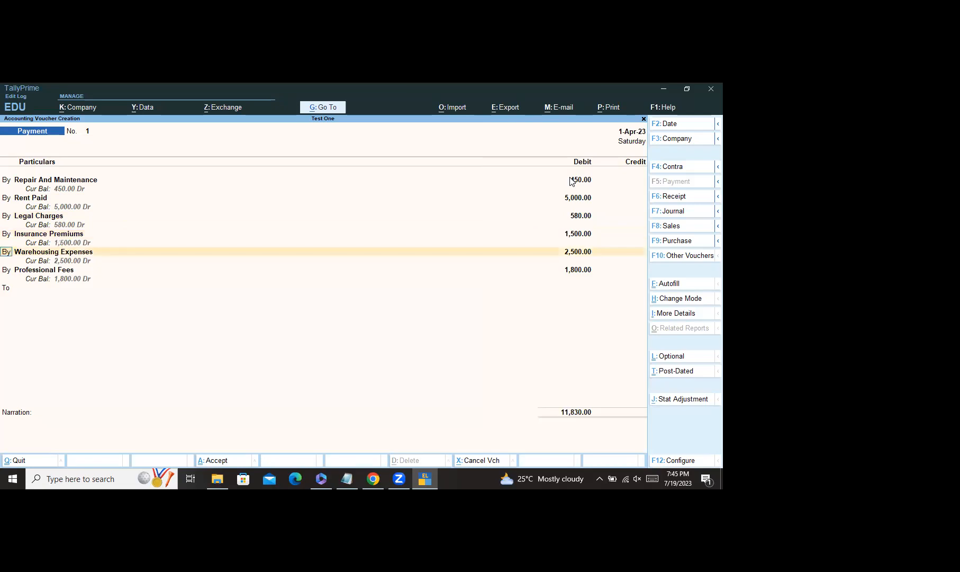
key("Return")
key("Return")
key("Return")
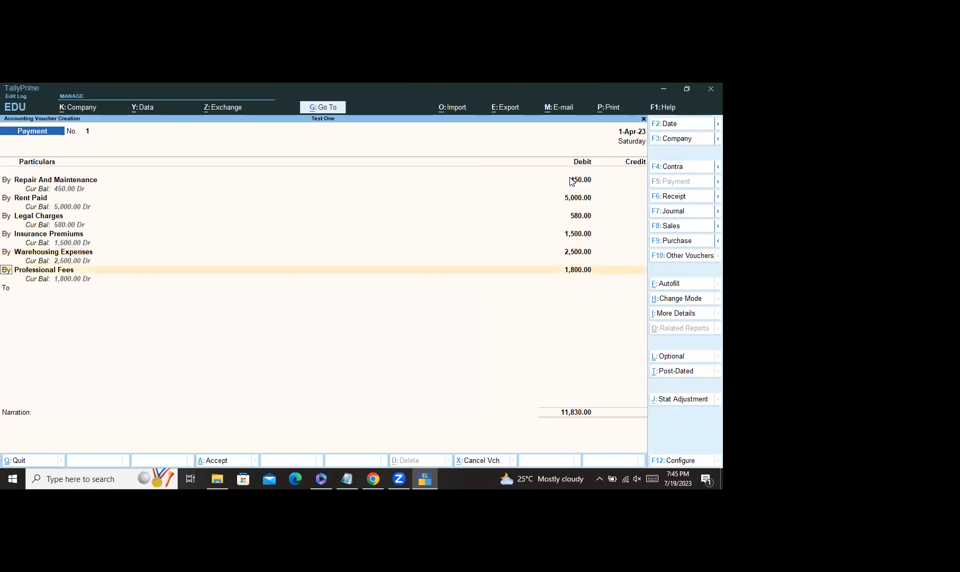
key("Return")
key("Return")
key("Return")
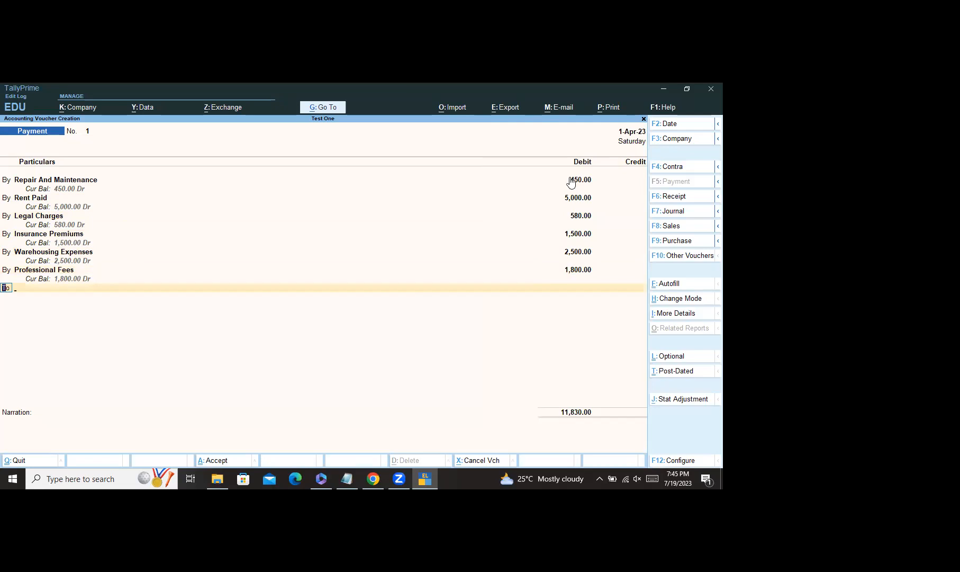
key("Return")
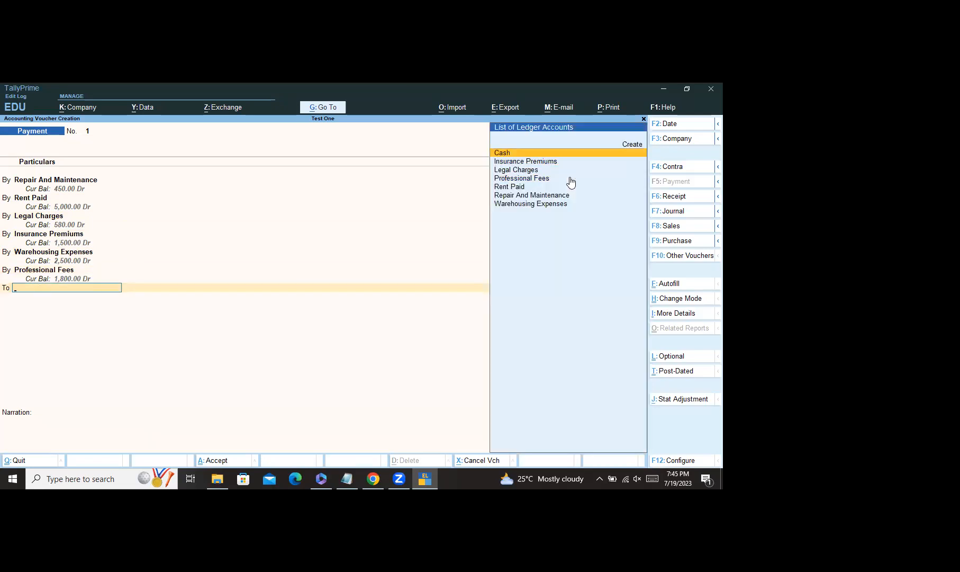
Step: Credit Cash 11,830 and save Payment voucher No. 1, then bring up the assignment sheet in Chrome
key("Return")
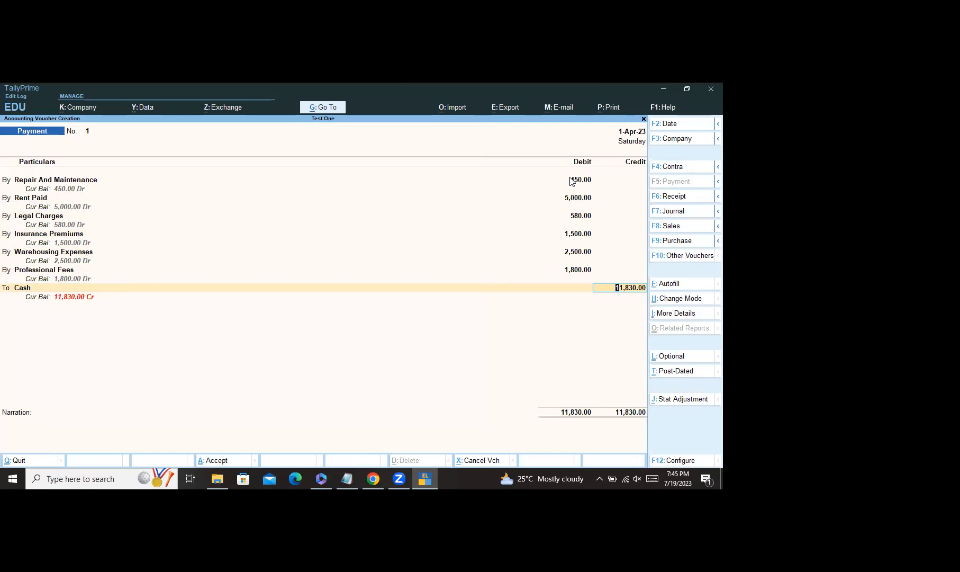
key("Return")
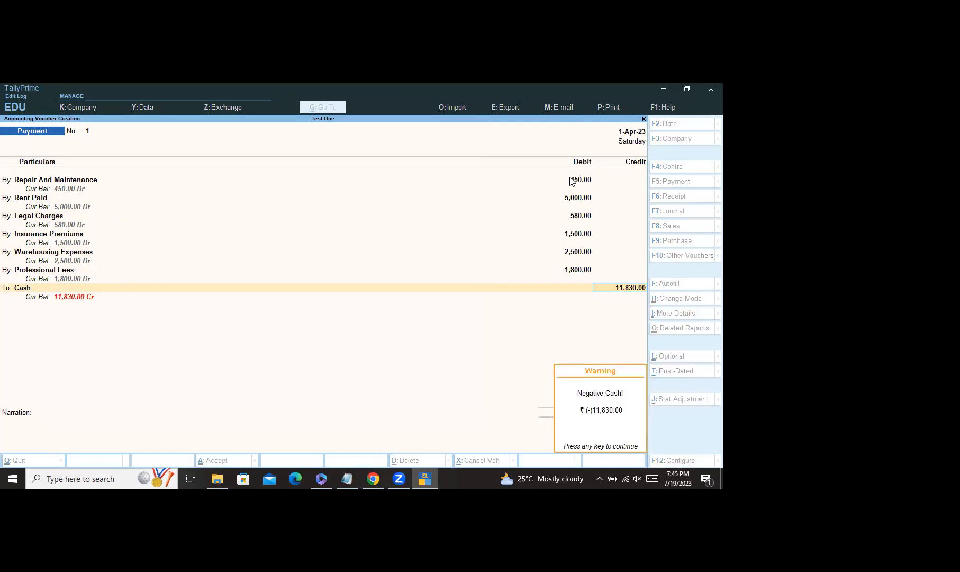
key("Return")
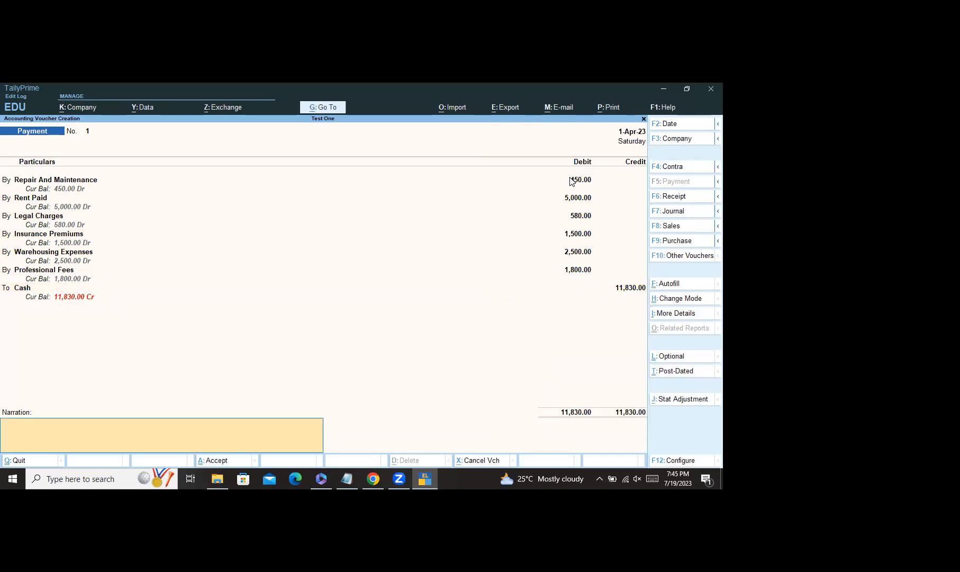
key("ctrl")
key("ctrl+a")
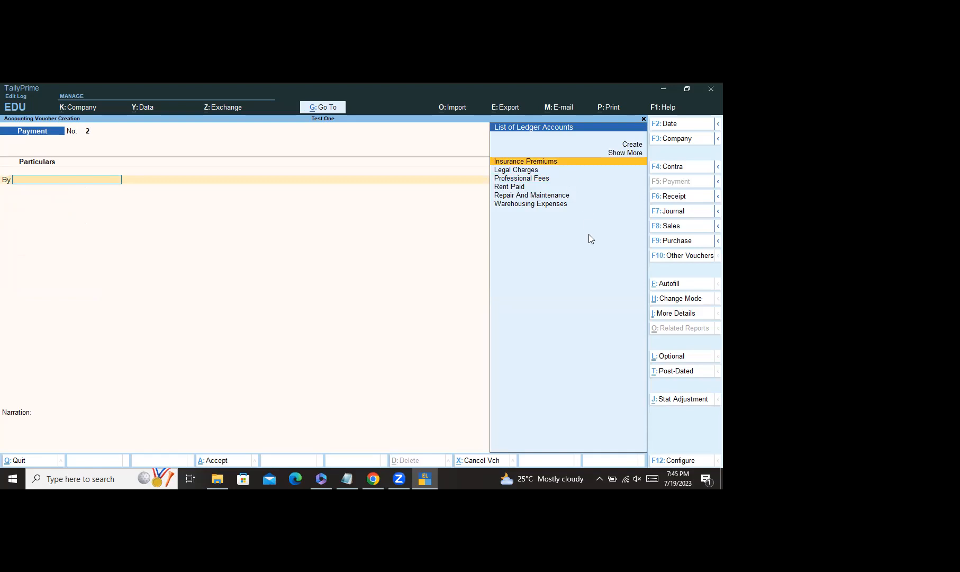
left_click(378, 483)
Step: Read the WhatsApp Web exercise sheet down to item 19, then return to TallyPrime
scroll(375, 257, "up", 5)
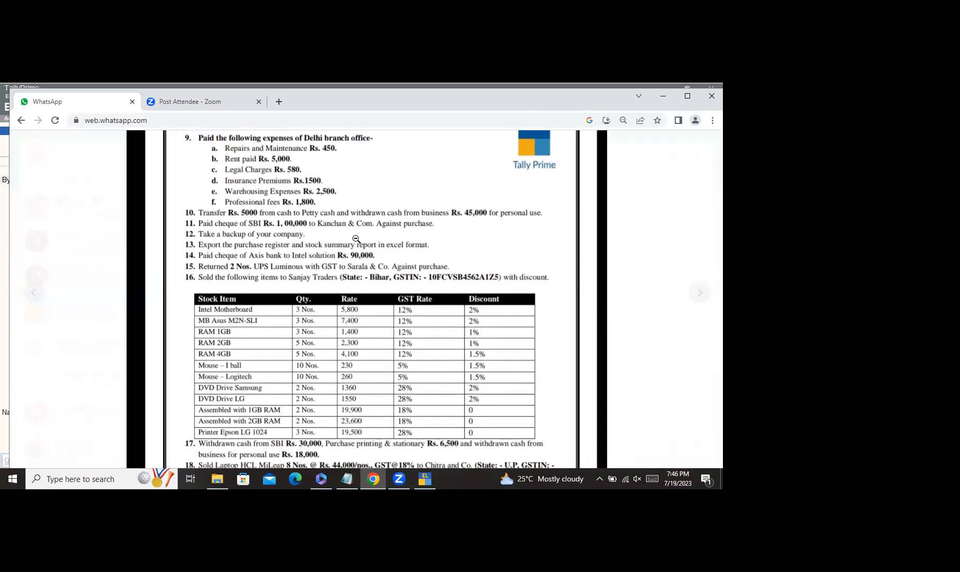
scroll(356, 240, "down", 2)
scroll(359, 252, "down", 2)
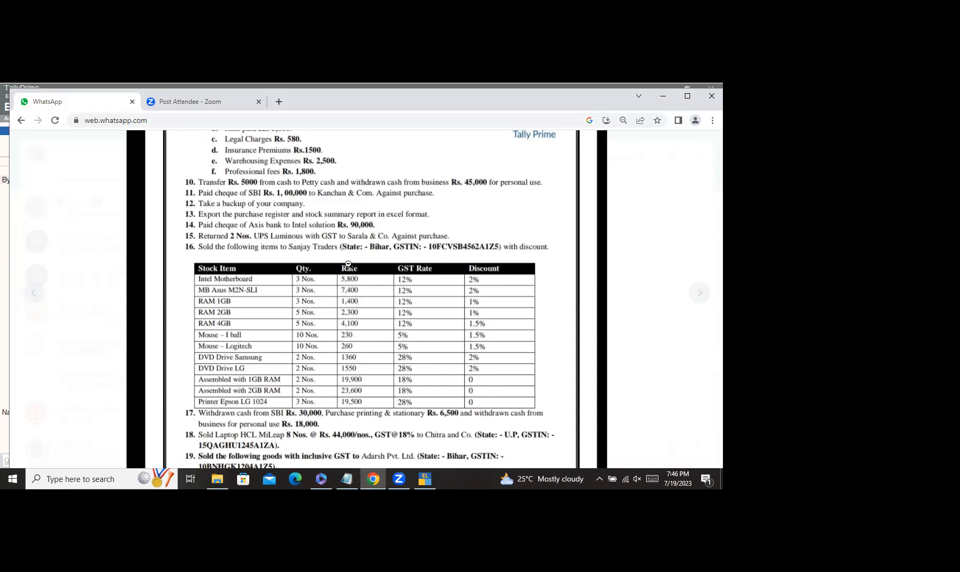
scroll(347, 263, "down", 4)
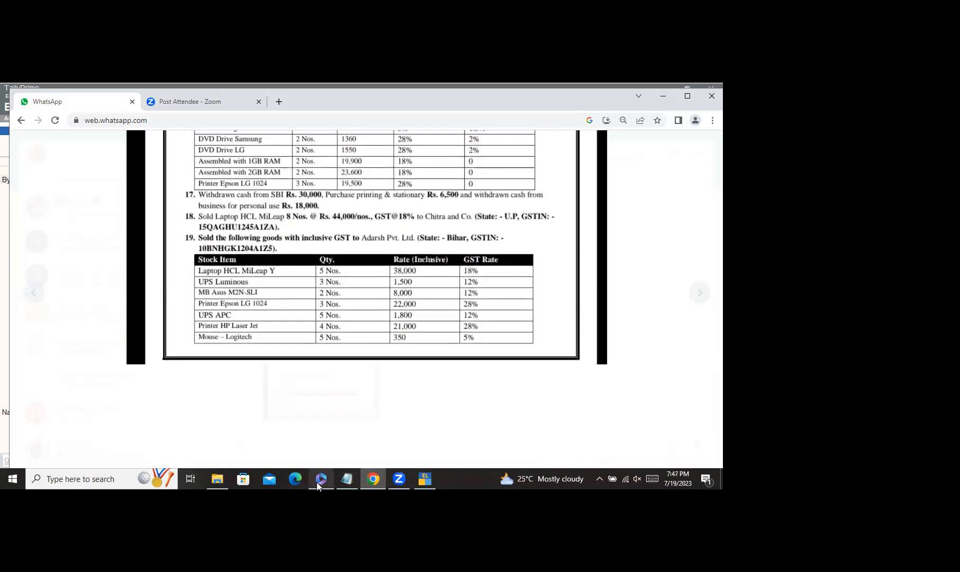
left_click(425, 478)
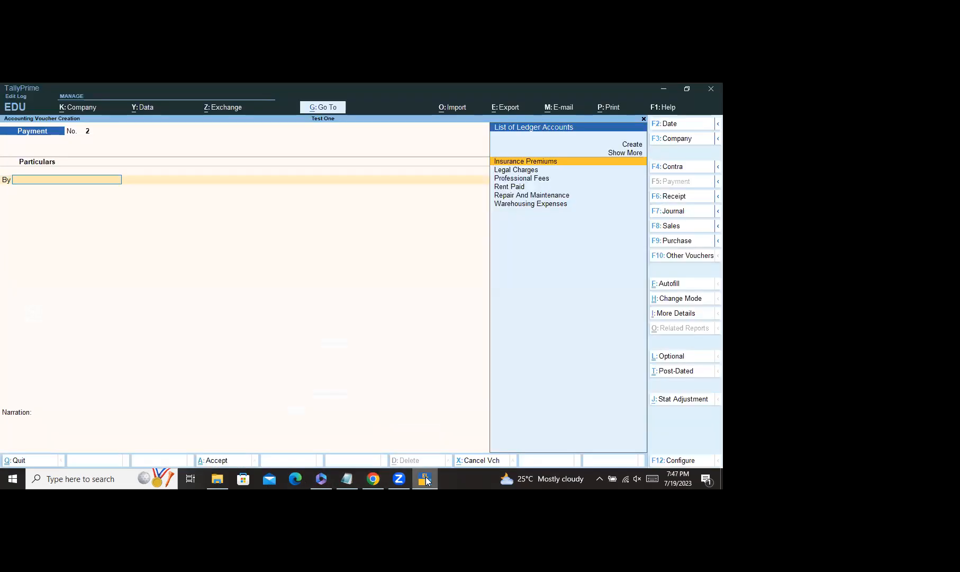
key("Escape")
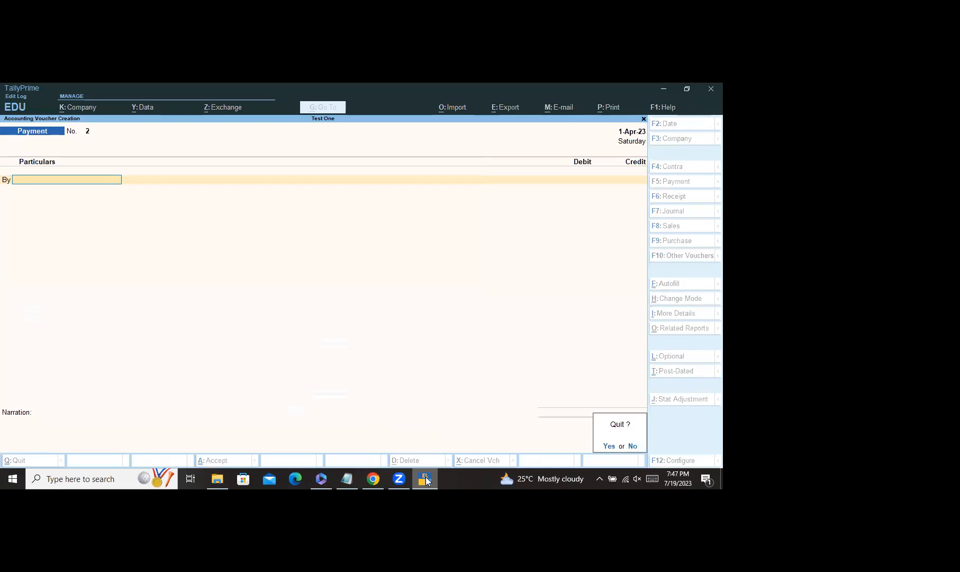
key("y")
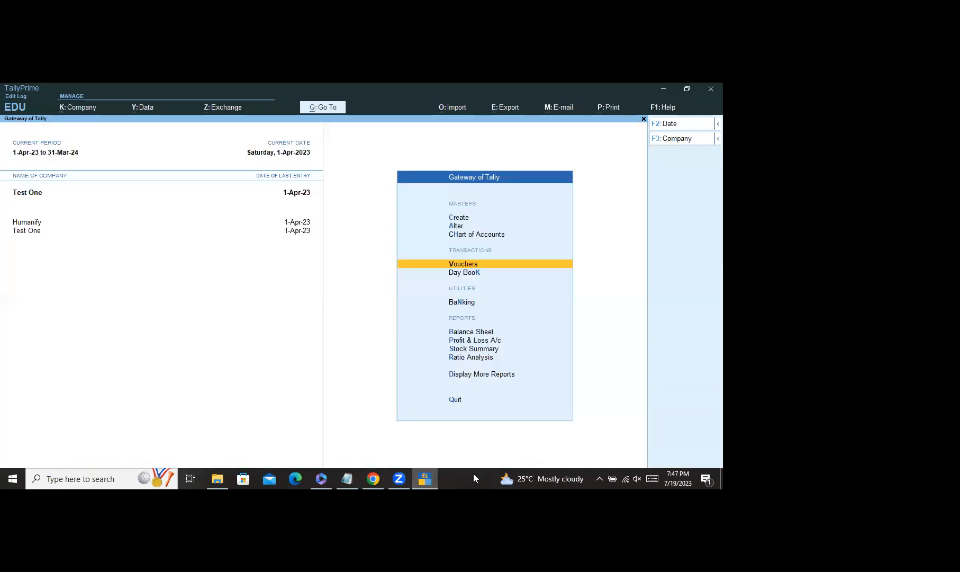
left_click(474, 264)
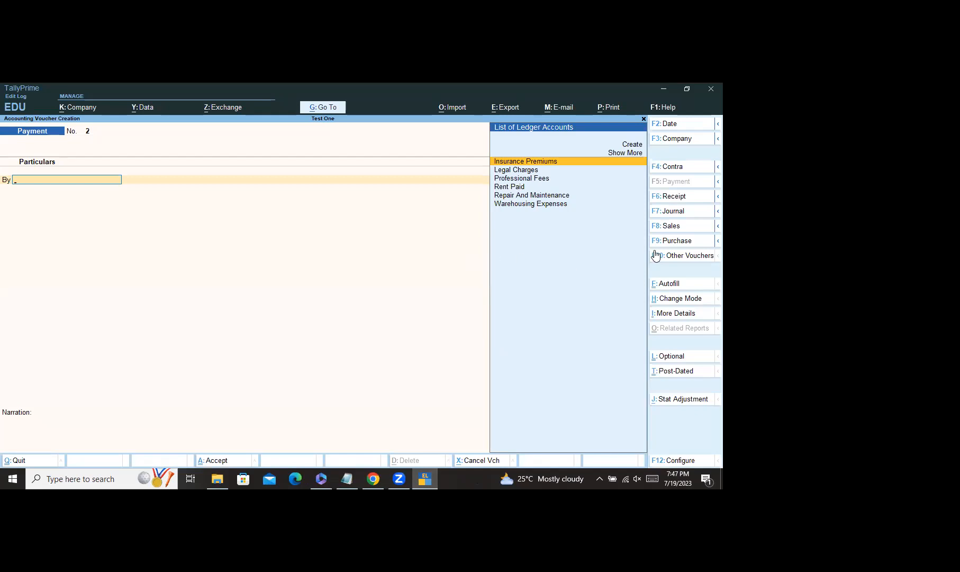
Step: Switch to a Contra voucher and create a Petty Cash ledger under Cash-in-Hand
left_click(678, 168)
left_click(639, 145)
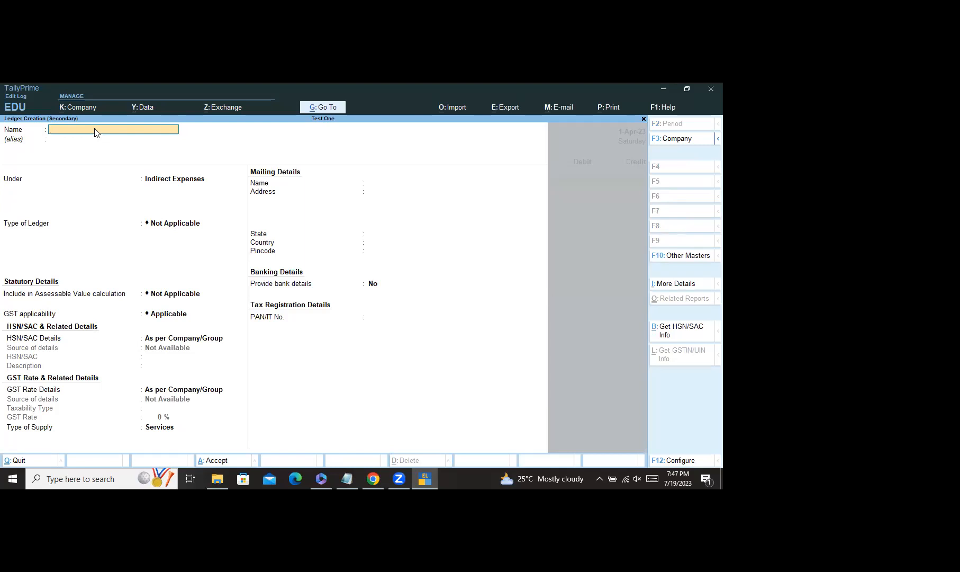
type("Petty Cash")
key("Return")
key("Return")
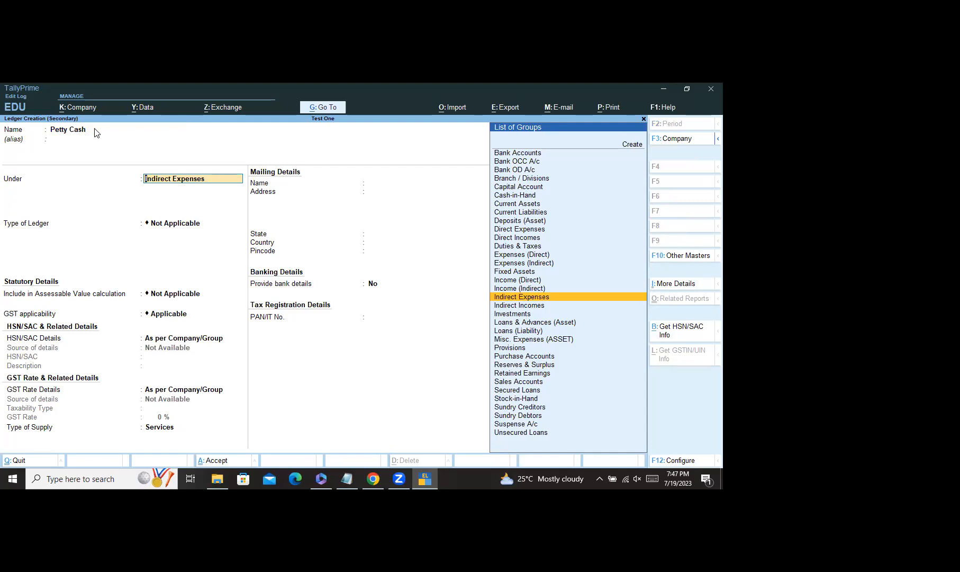
type("Cash")
key("Return")
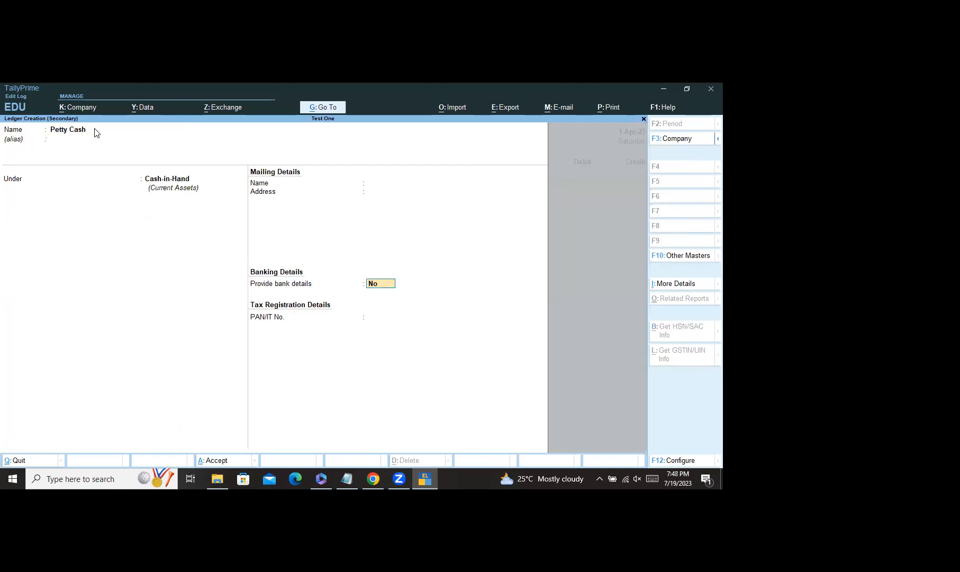
key("ctrl")
key("ctrl+a")
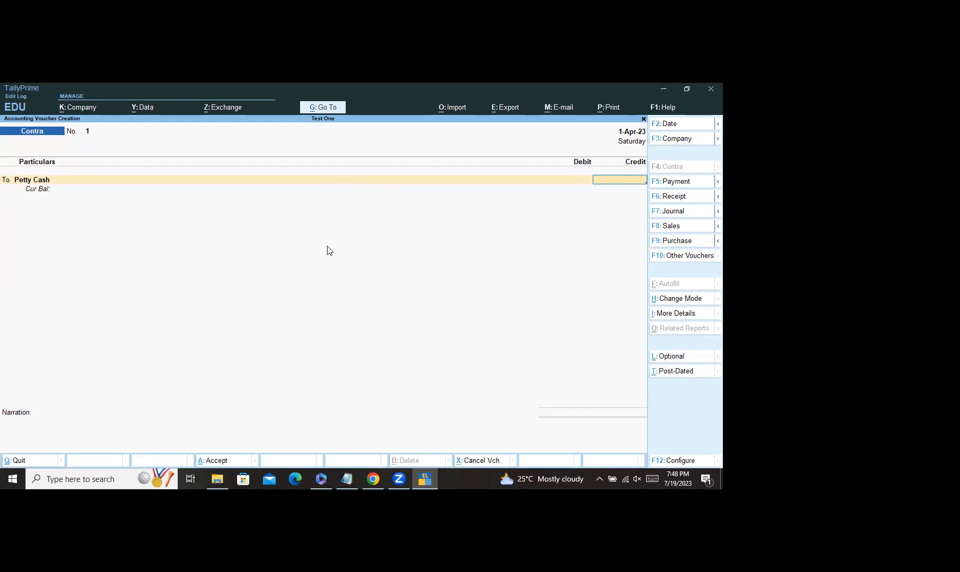
Step: Change the first line's ledger to Cash and credit it 5,000
key("BackSpace")
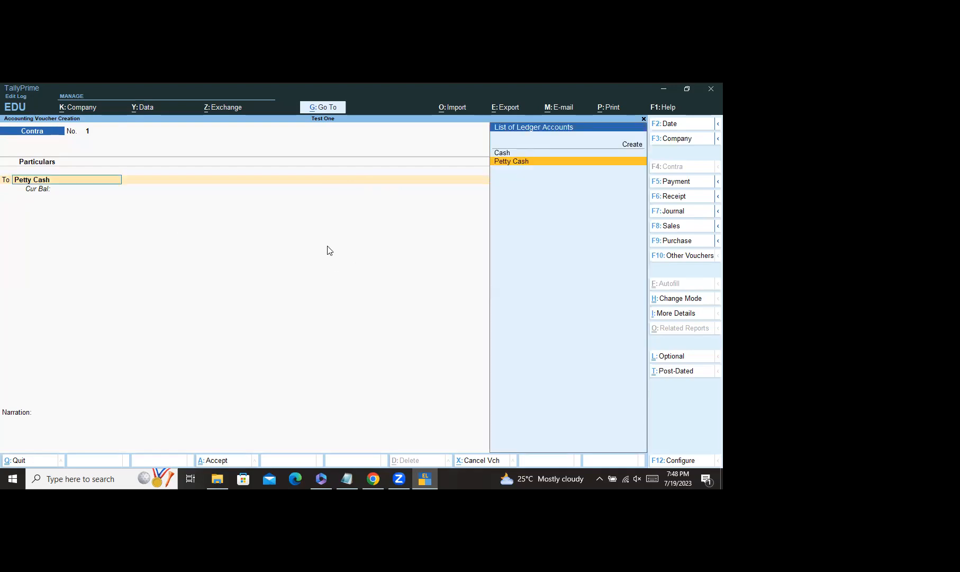
key("Up")
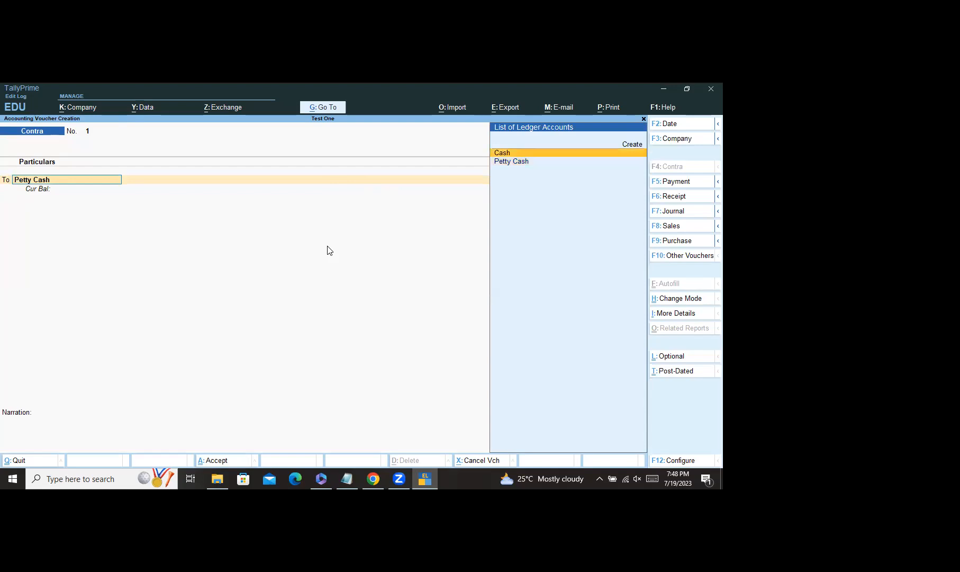
key("Return")
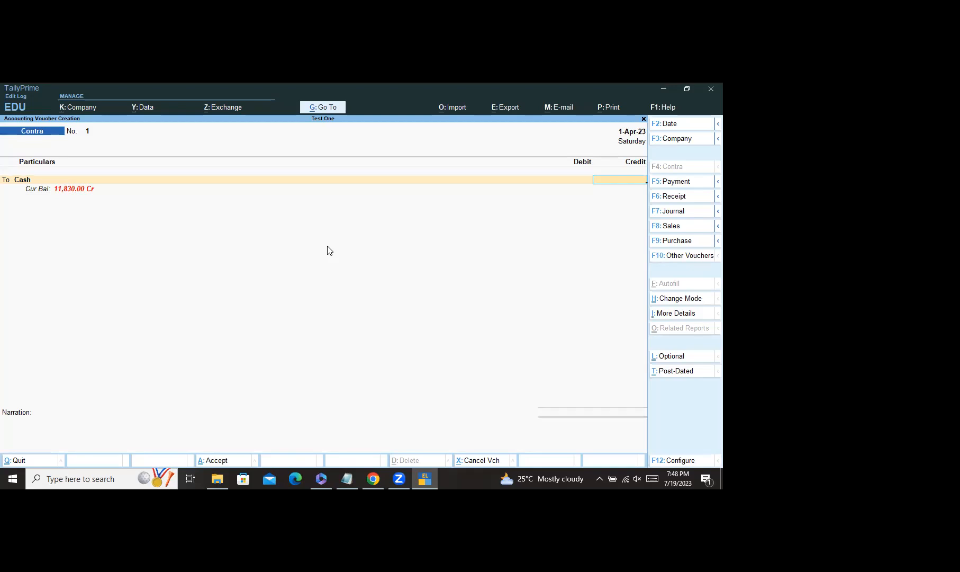
type("5000")
key("Return")
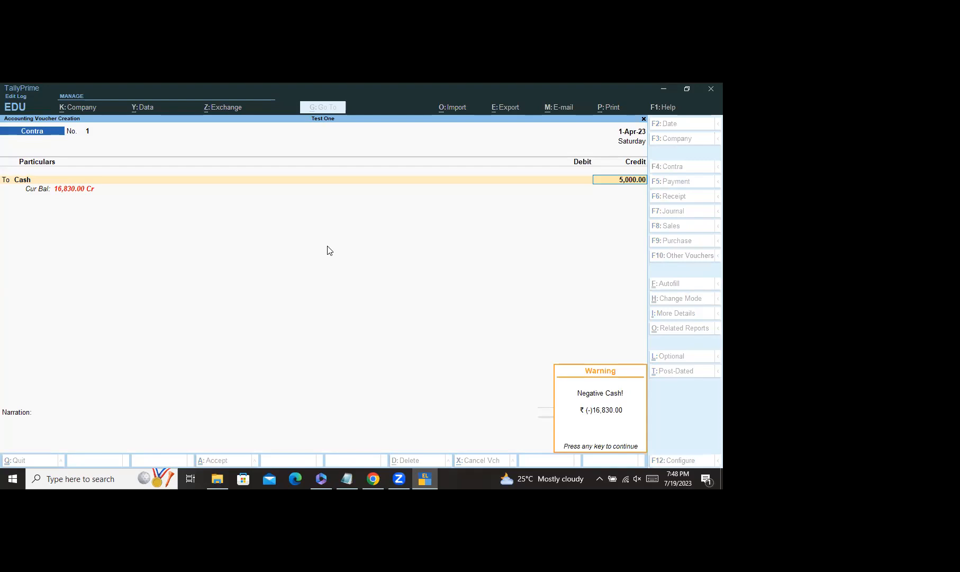
key("Return")
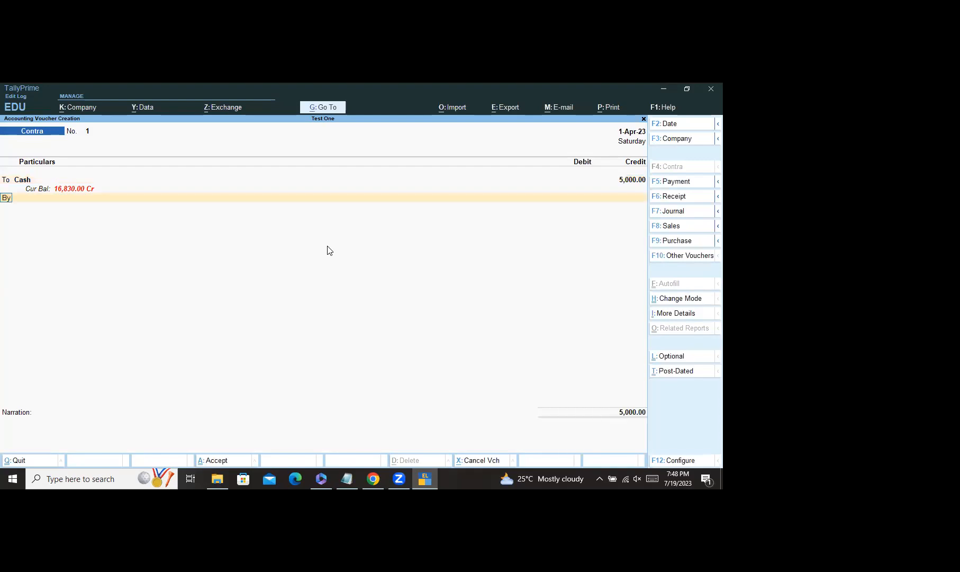
Step: Debit Petty Cash 5,000.00 and save Contra voucher No. 1 without narration
key("Return")
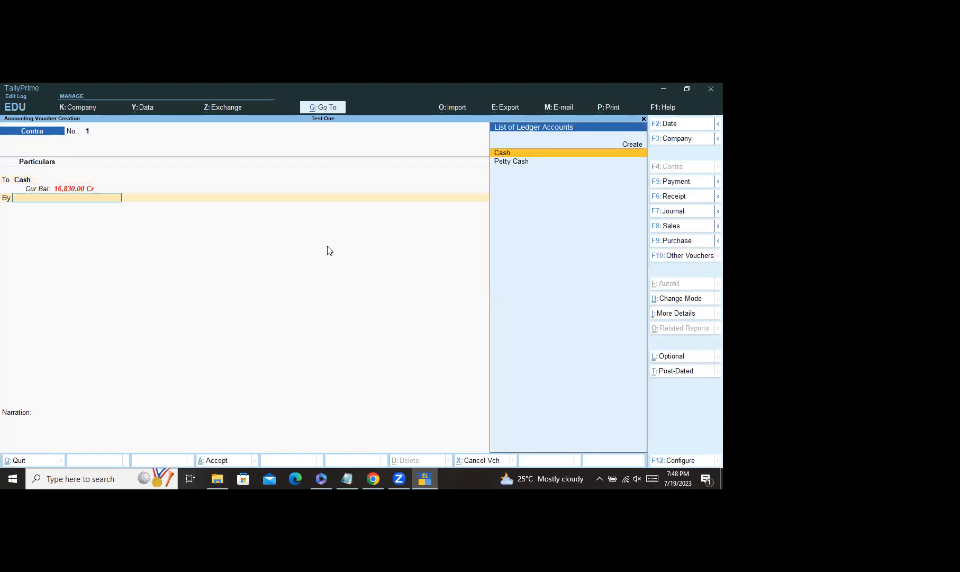
key("Down")
key("Return")
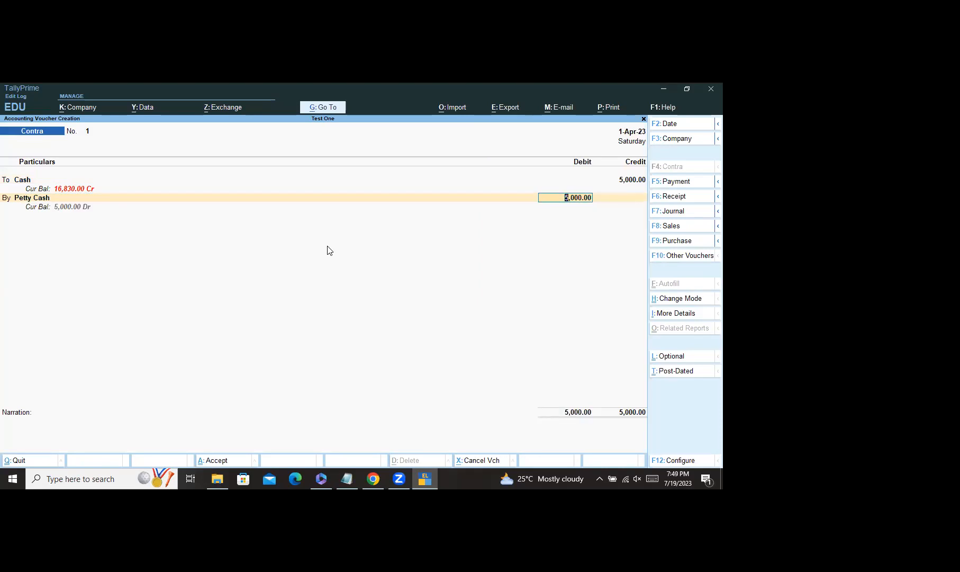
key("Return")
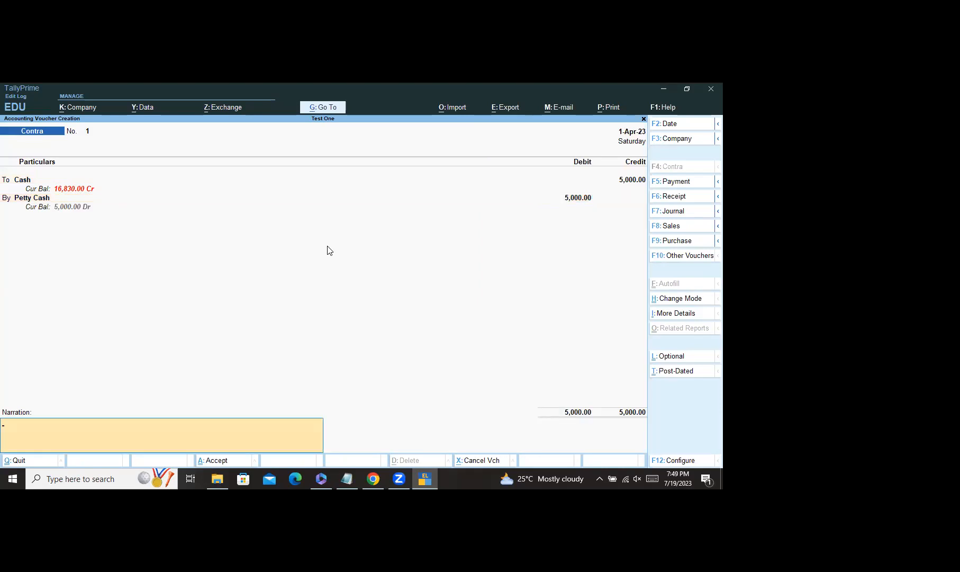
key("Return")
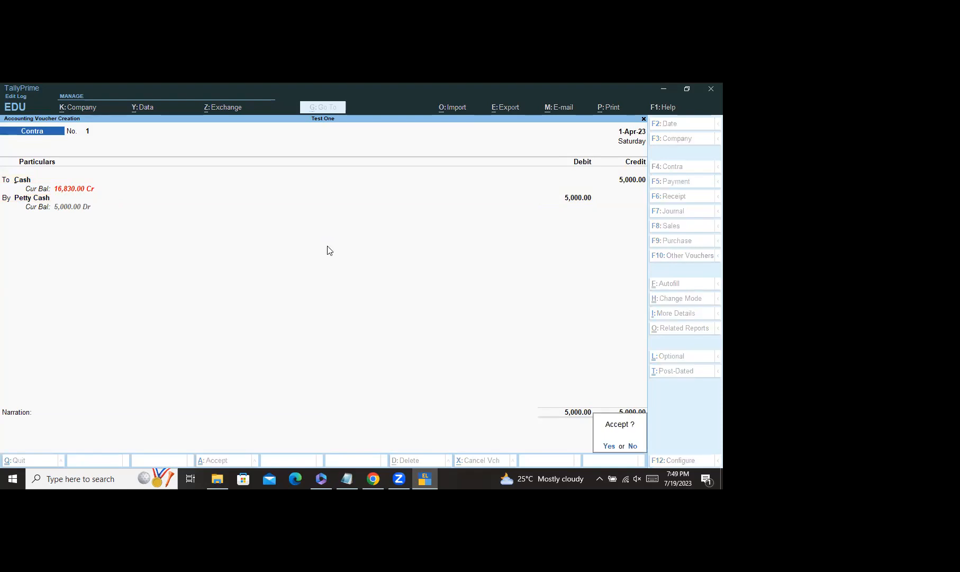
key("Return")
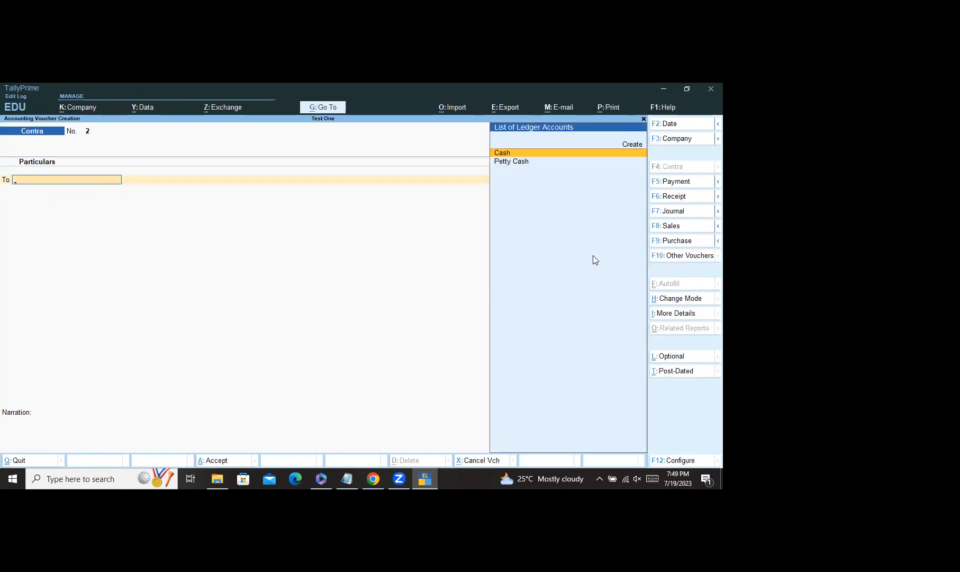
Step: Switch to a Payment voucher and create a Drawings A/c ledger under Indirect Expenses
left_click(677, 182)
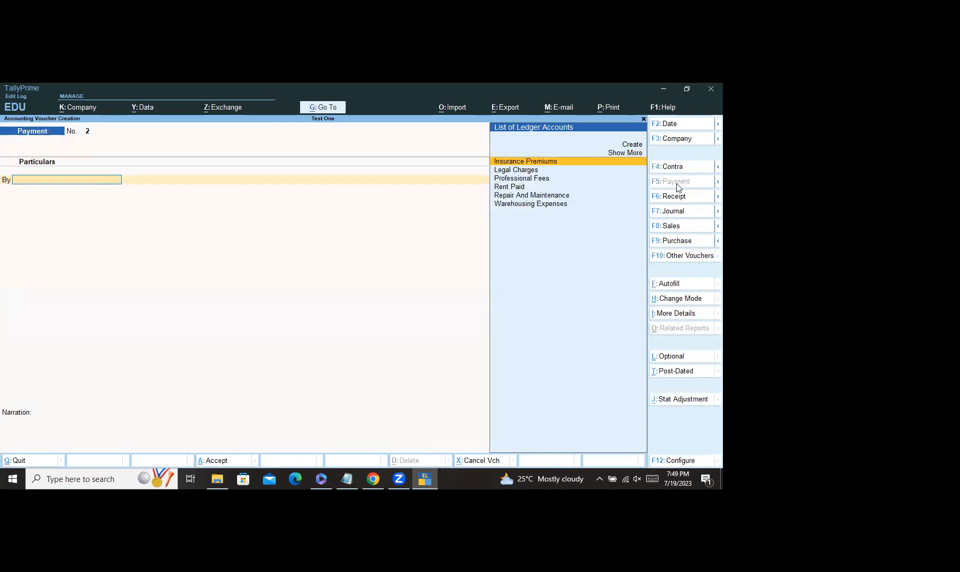
left_click(631, 145)
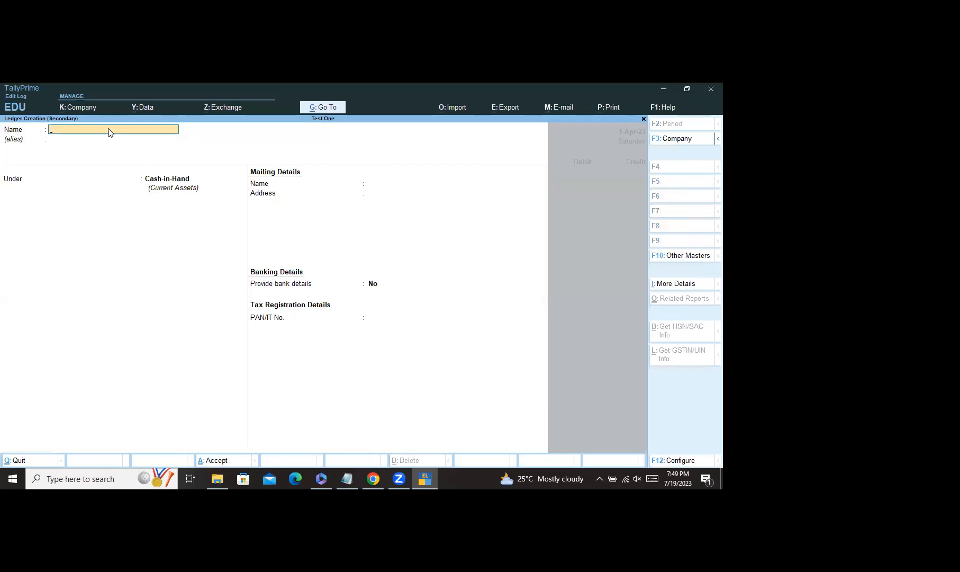
type("Drawi")
key("Return")
key("Return")
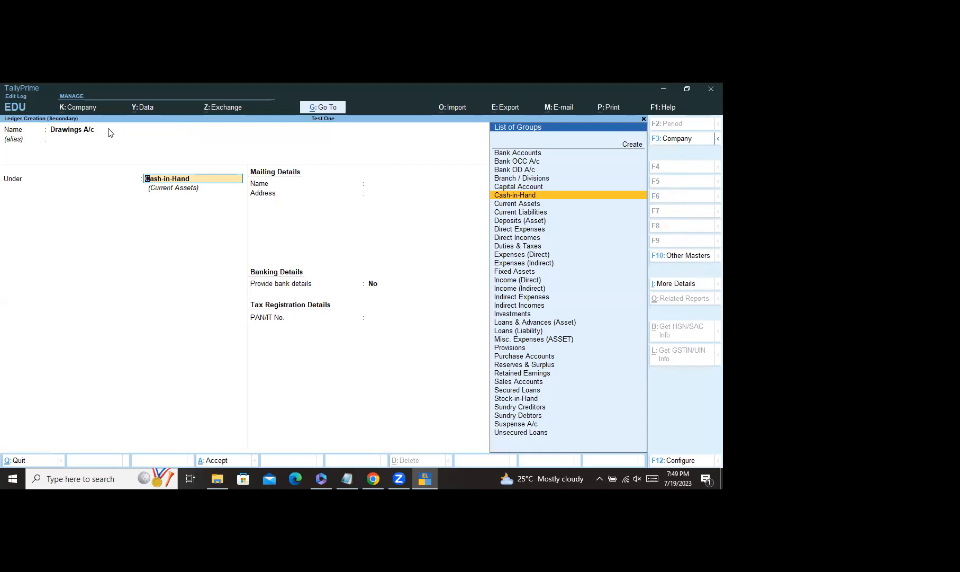
type("In")
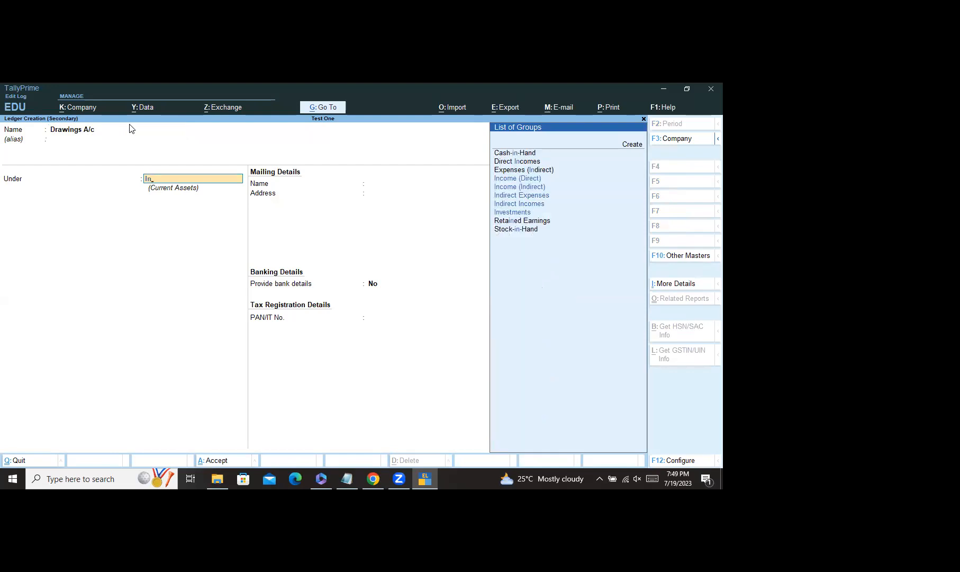
left_click(525, 195)
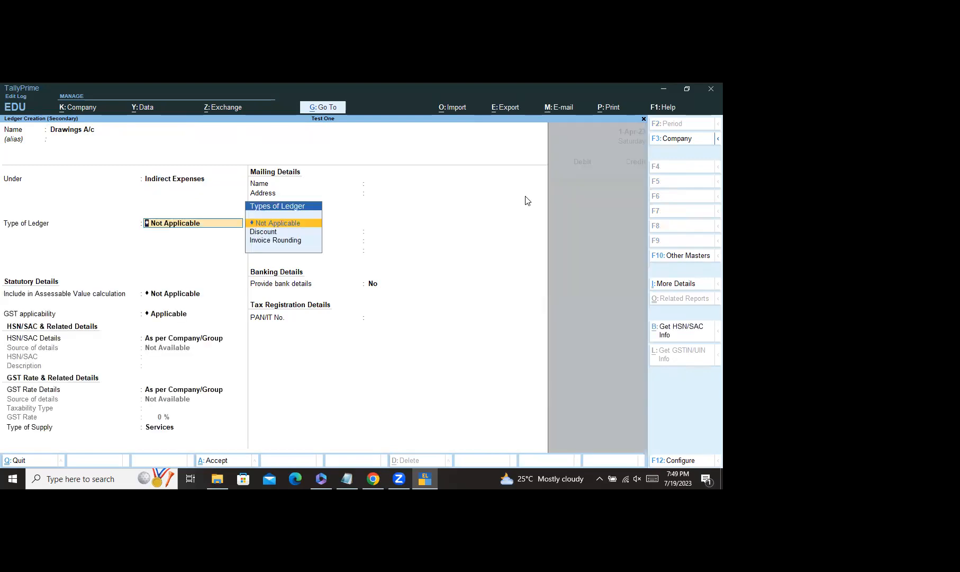
key("ctrl")
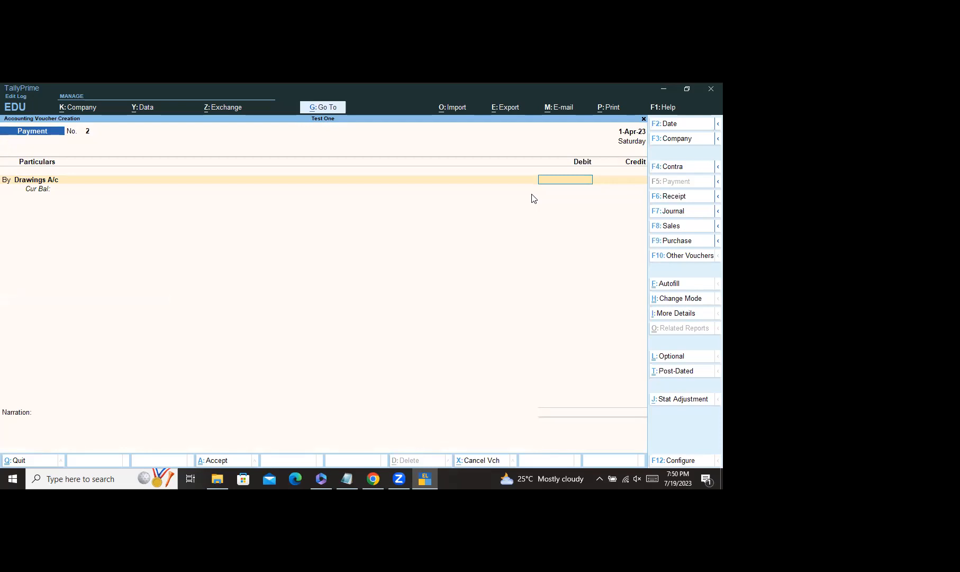
Step: Debit Drawings A/c 45,000.00, credit Cash, and save Payment voucher No. 2
type("5000")
key("Return")
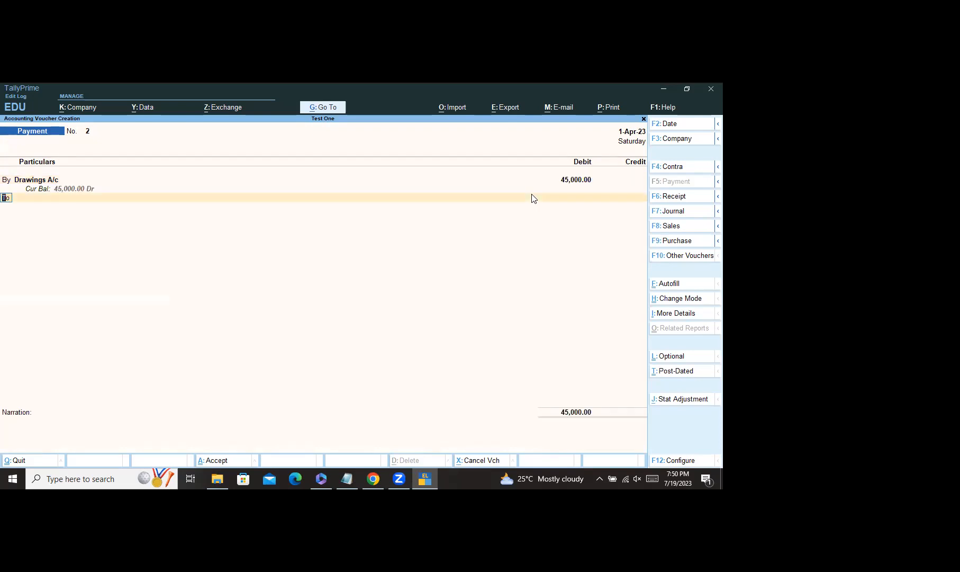
key("Return")
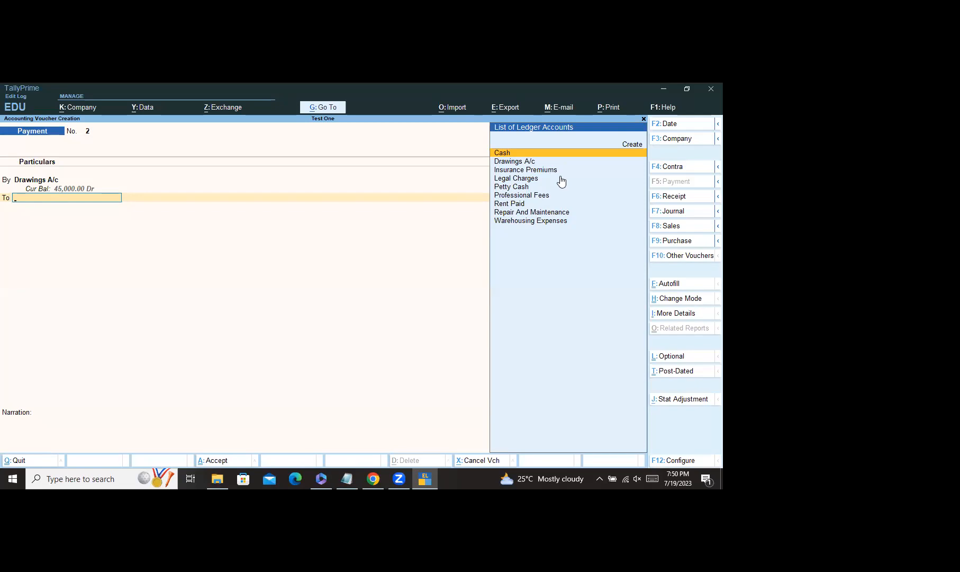
key("Return")
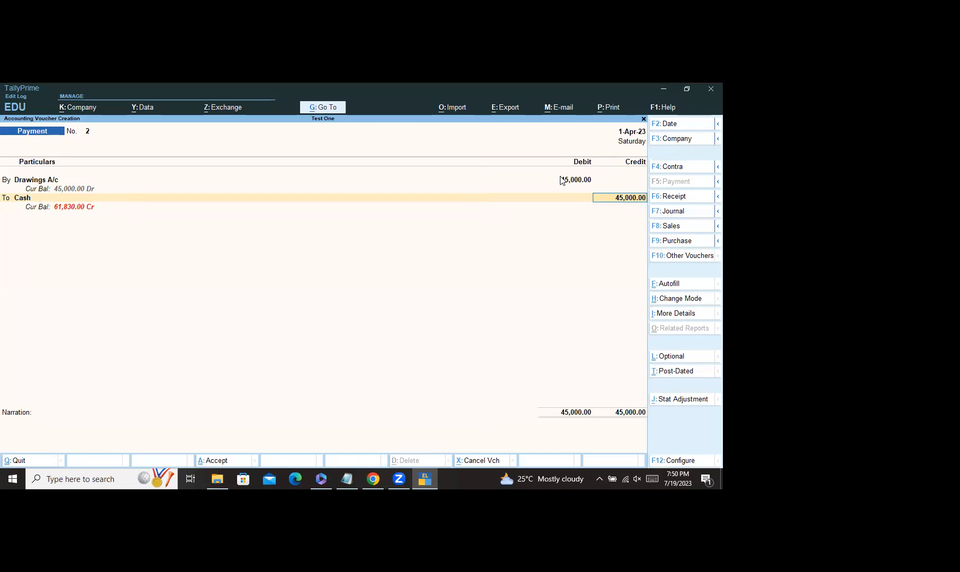
key("Return")
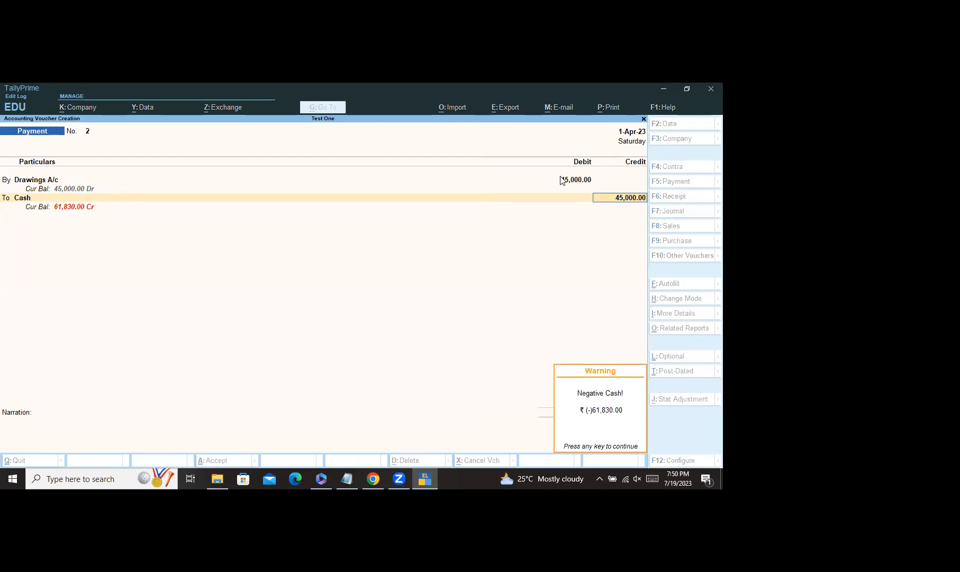
key("Return")
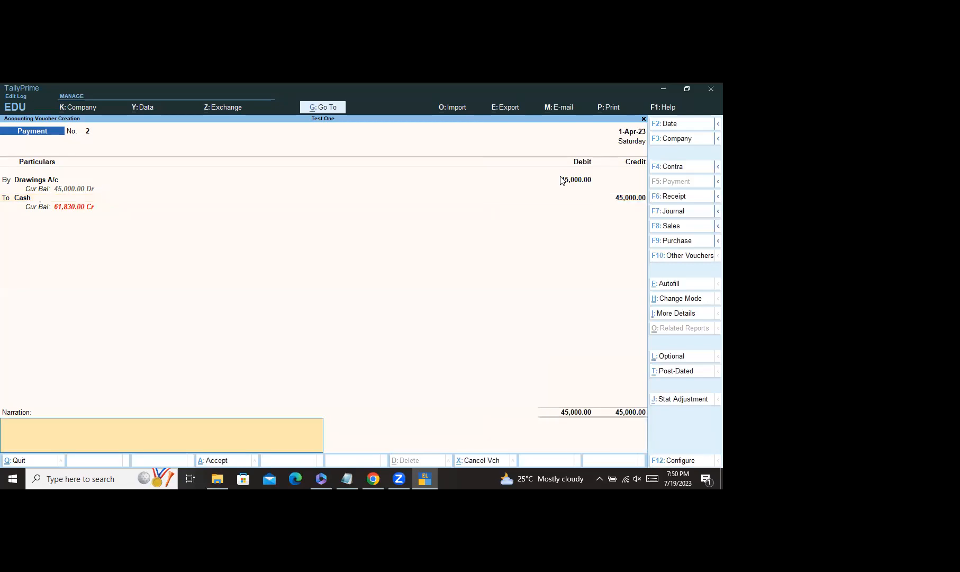
key("ctrl")
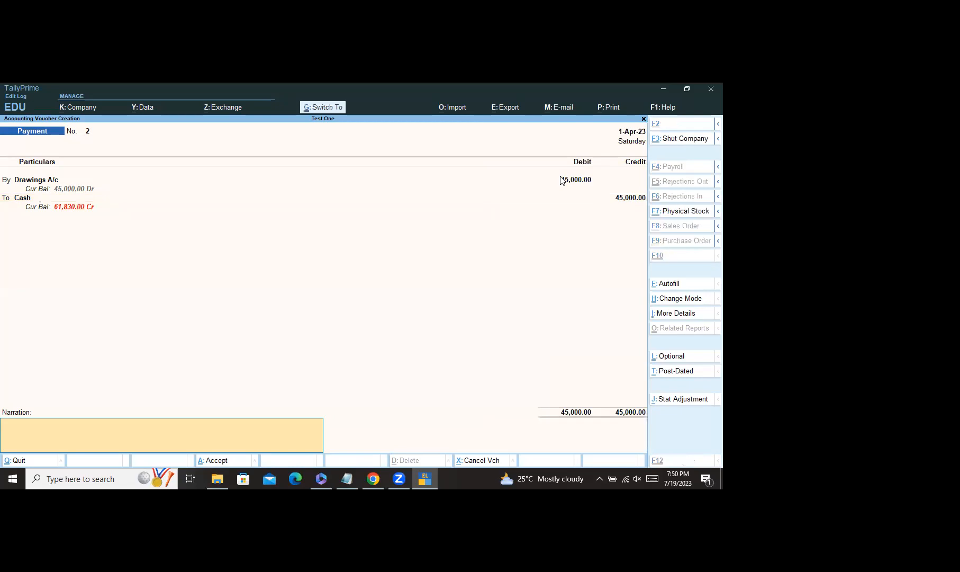
key("ctrl+a")
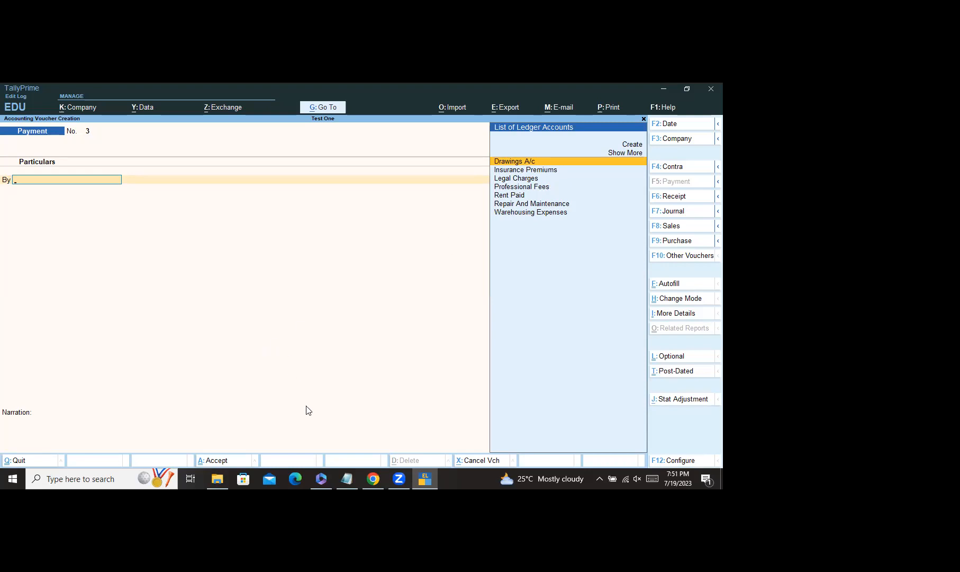
left_click(373, 478)
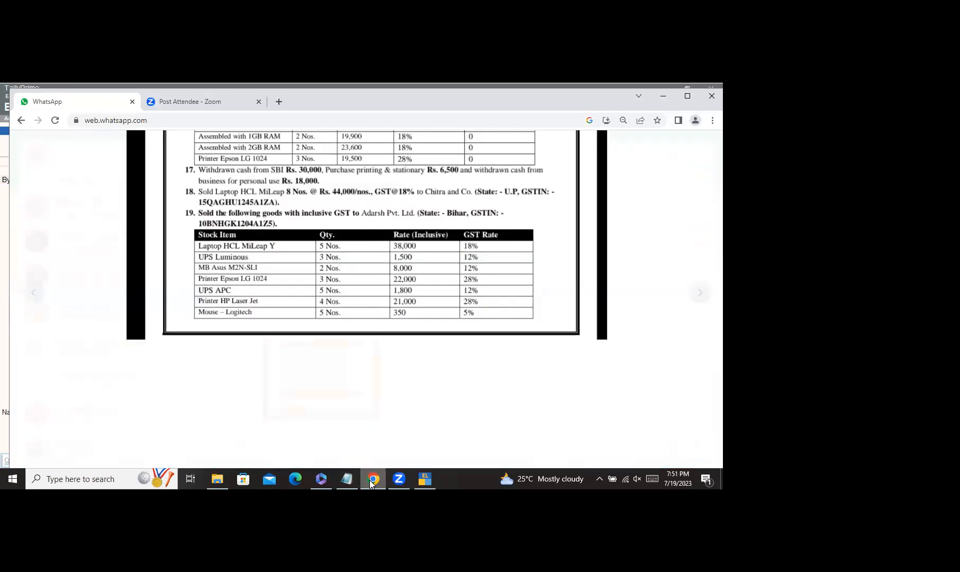
scroll(371, 365, "up", 5)
scroll(385, 318, "up", 3)
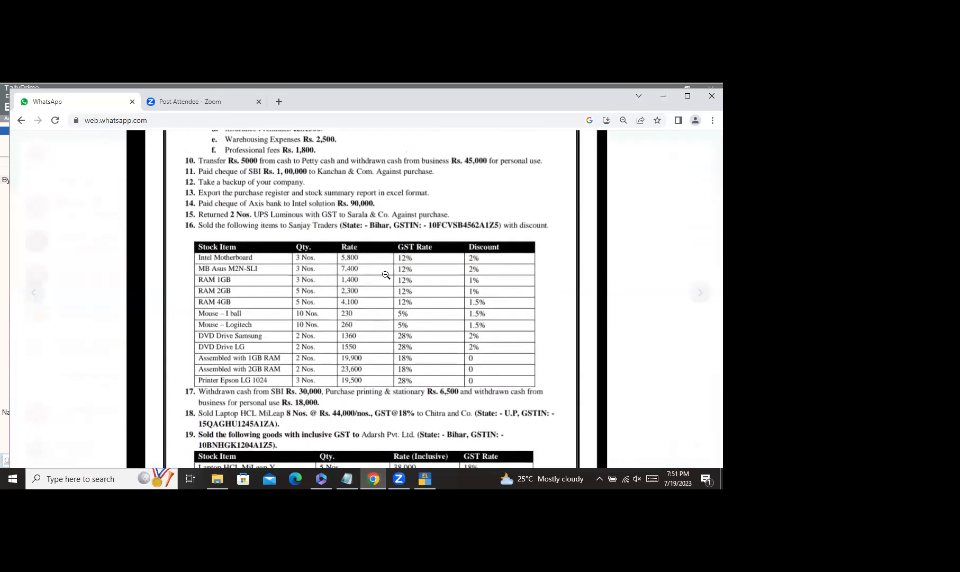
scroll(390, 229, "up", 1)
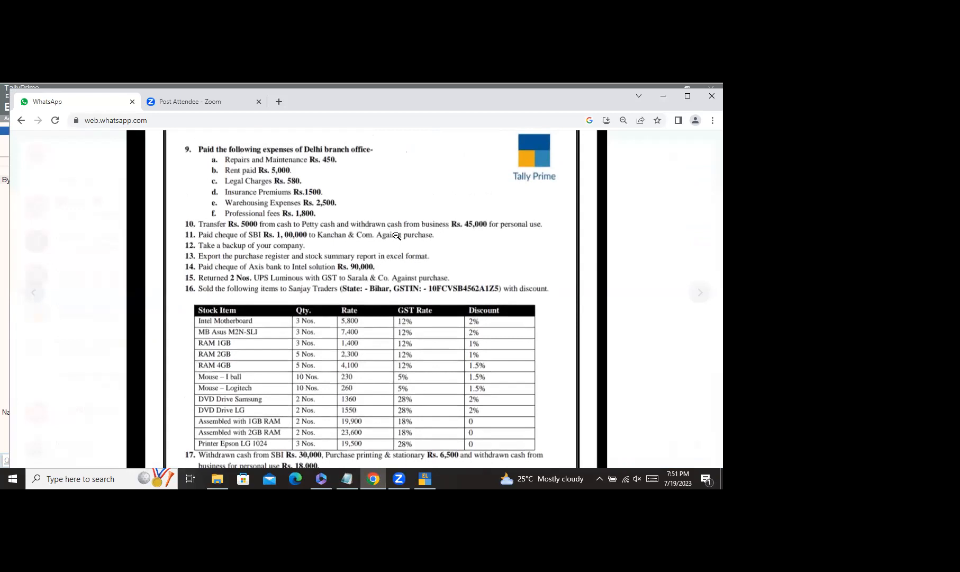
scroll(404, 243, "down", 1)
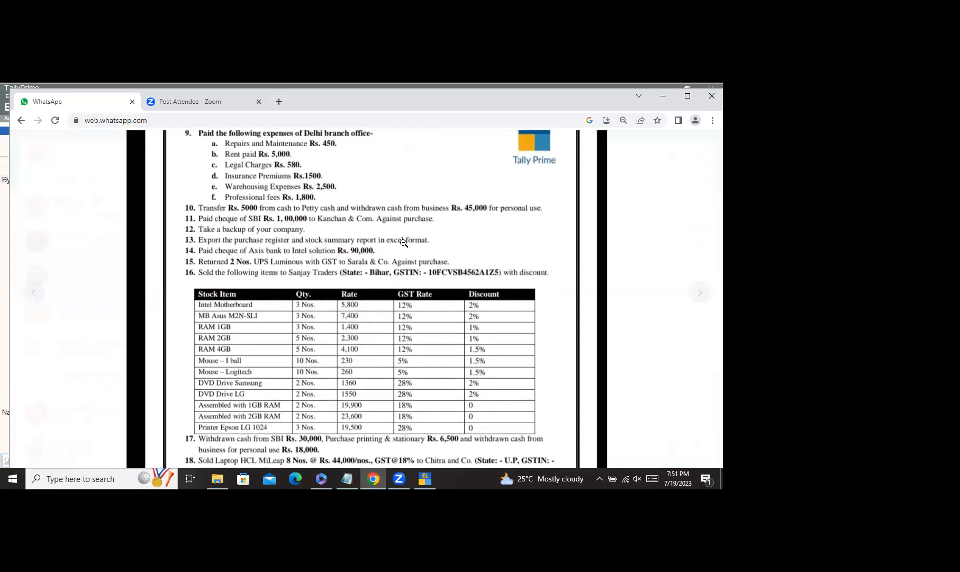
scroll(397, 238, "up", 1)
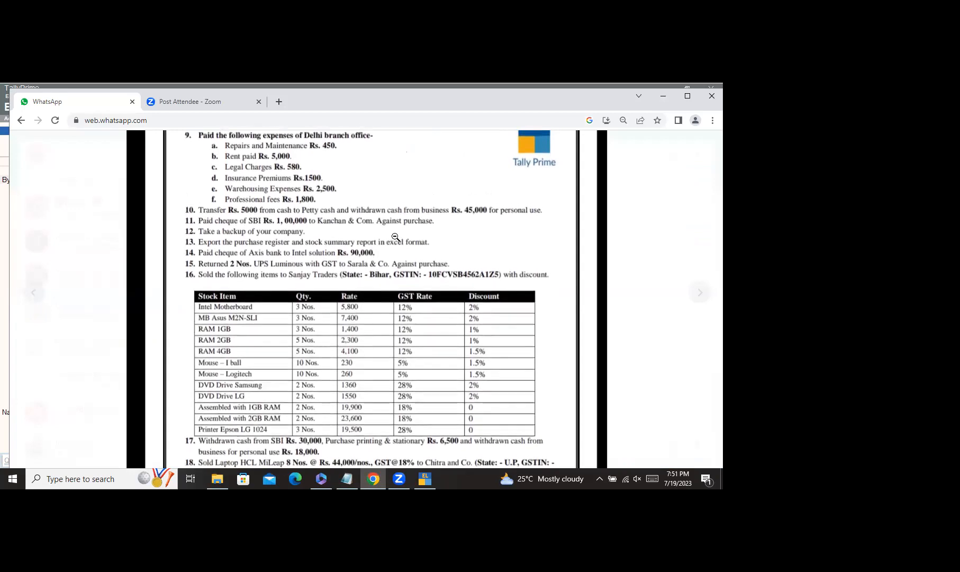
scroll(393, 231, "up", 1)
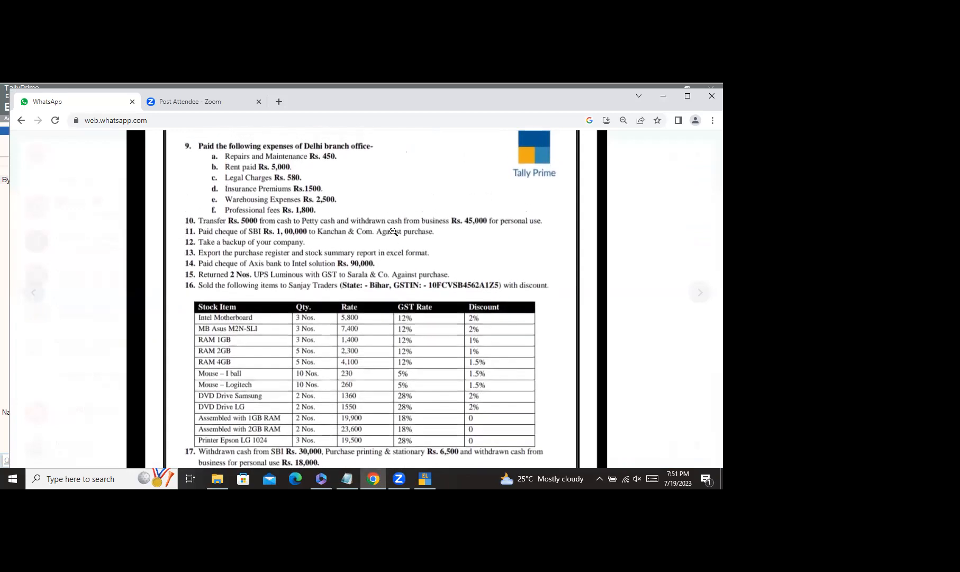
scroll(393, 231, "down", 5)
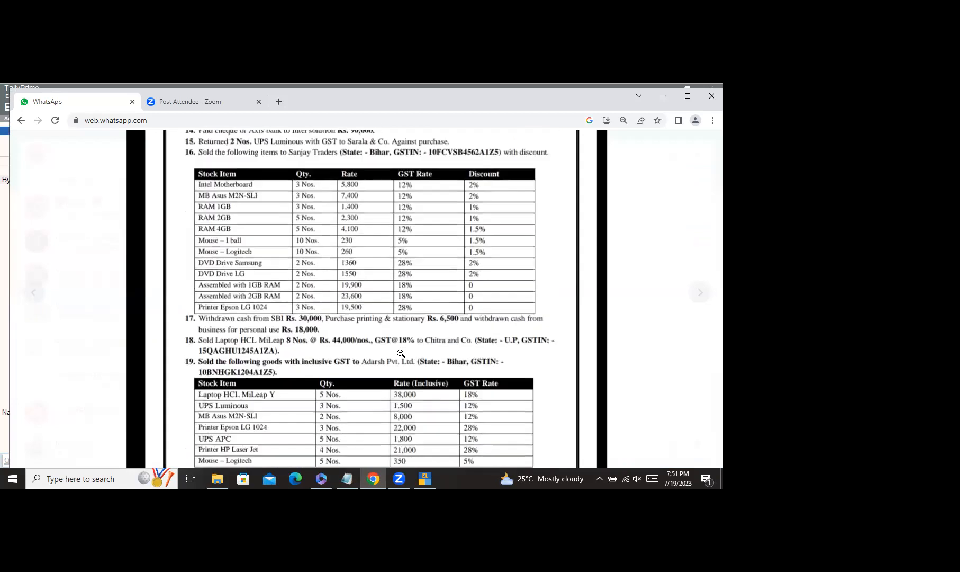
left_click(425, 479)
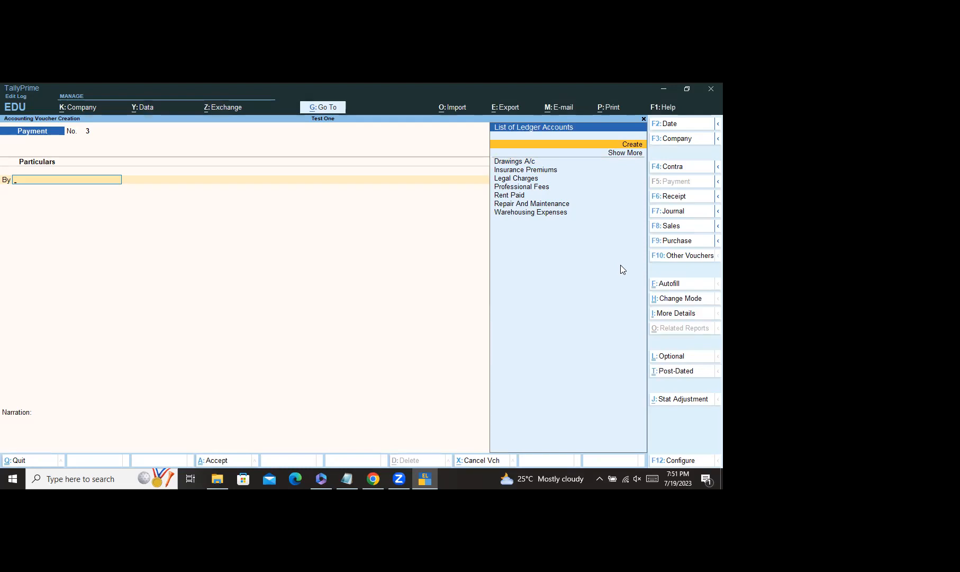
Step: Quit the blank Payment voucher No. 3 unsaved and bring up the exercise sheet in Chrome
key("Escape")
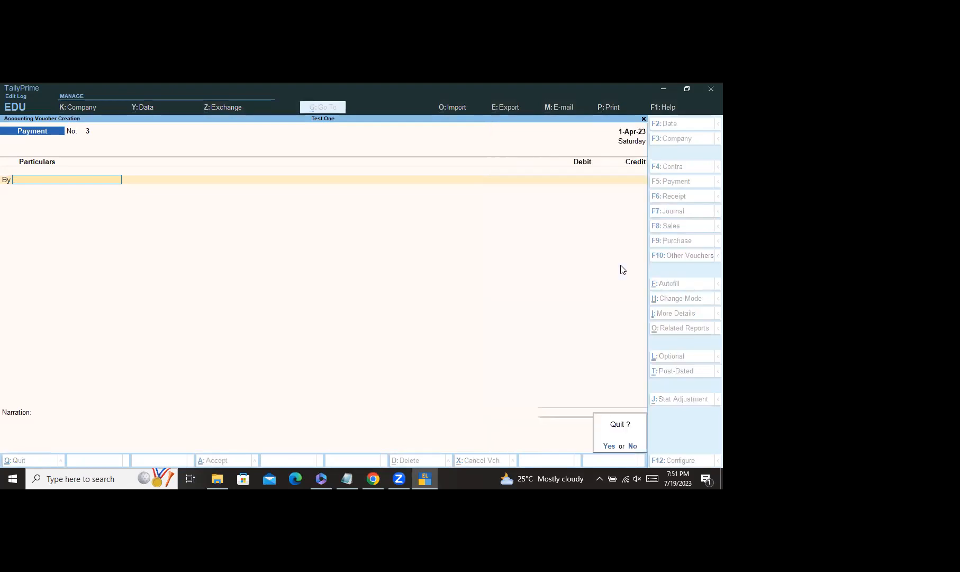
key("y")
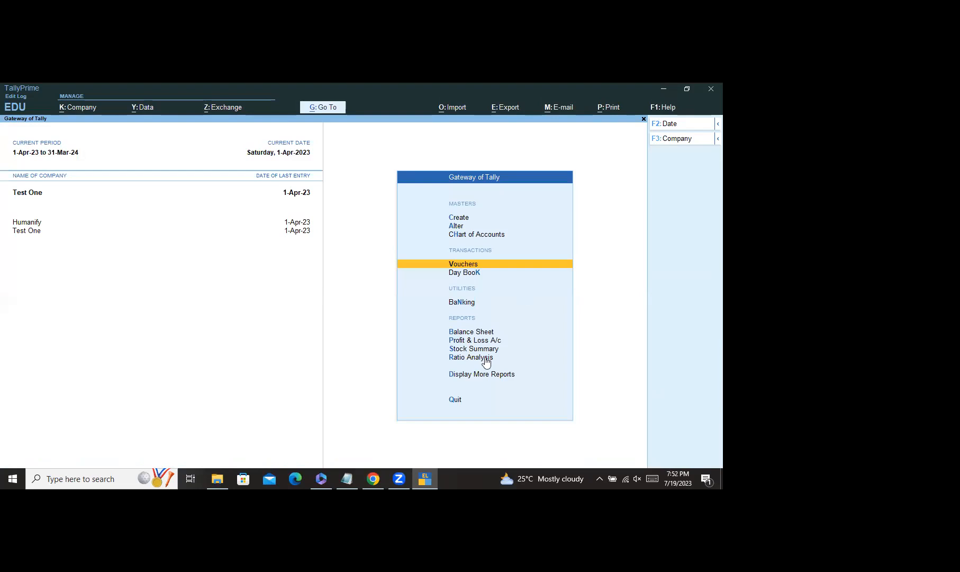
left_click(374, 479)
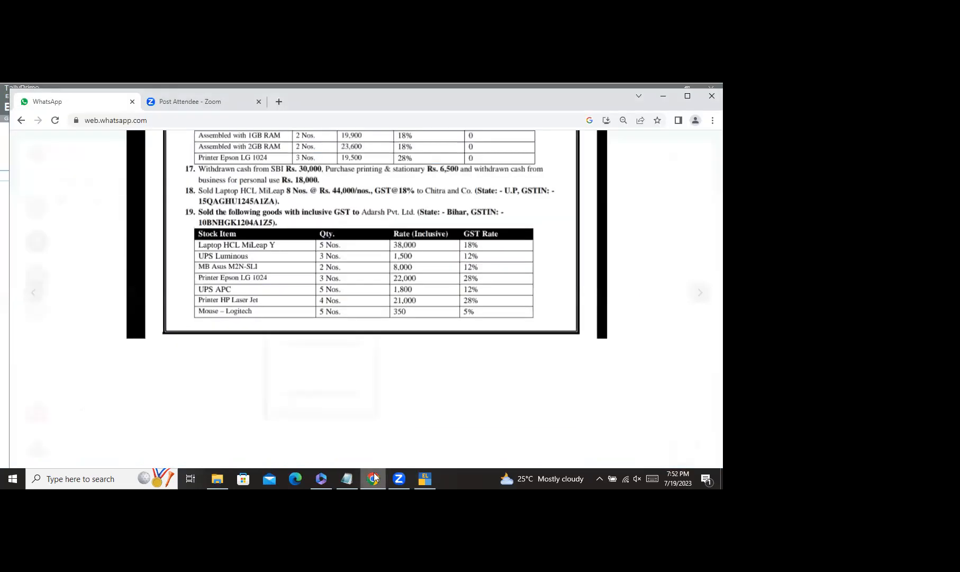
Step: Scroll the exercise sheet back up, then return to TallyPrime's Gateway of Tally
scroll(336, 286, "up", 3)
scroll(337, 286, "up", 5)
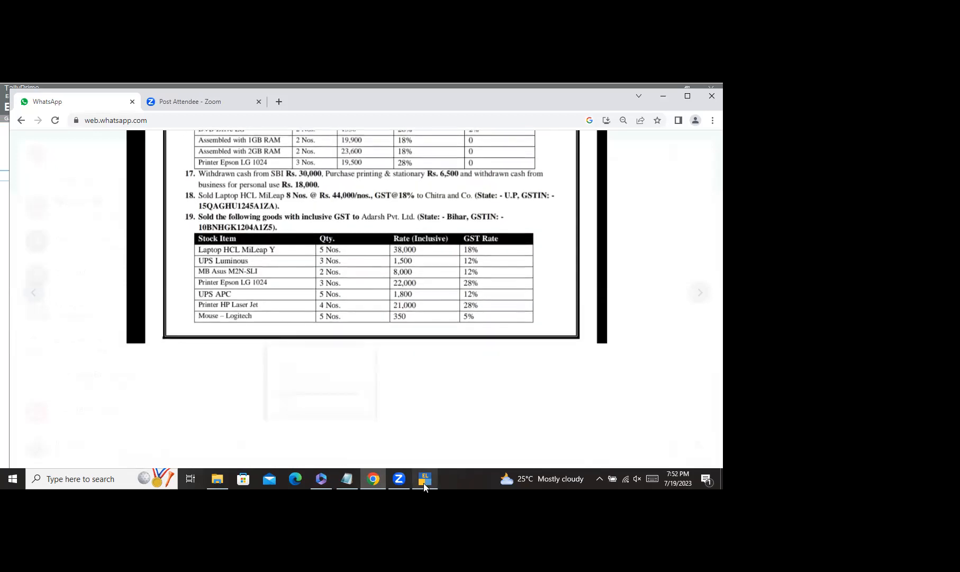
left_click(424, 479)
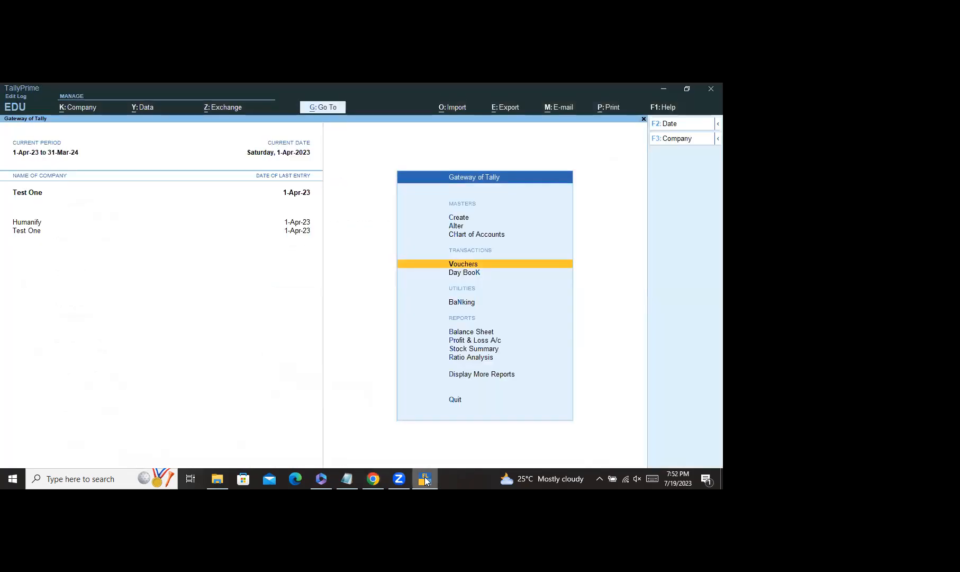
Step: Start Payment voucher No. 3 from Vouchers and begin creating a new ledger for its debit line
left_click(473, 267)
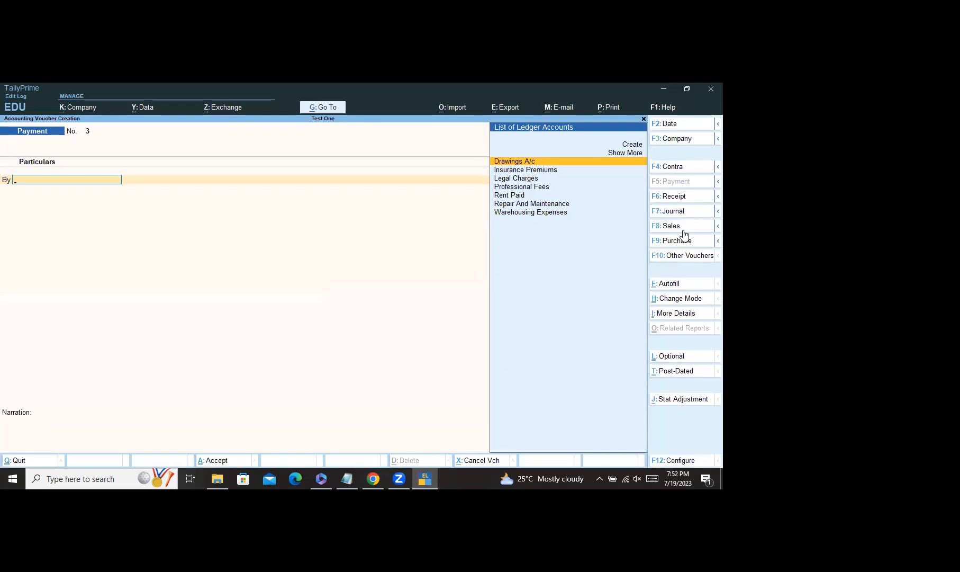
left_click(633, 145)
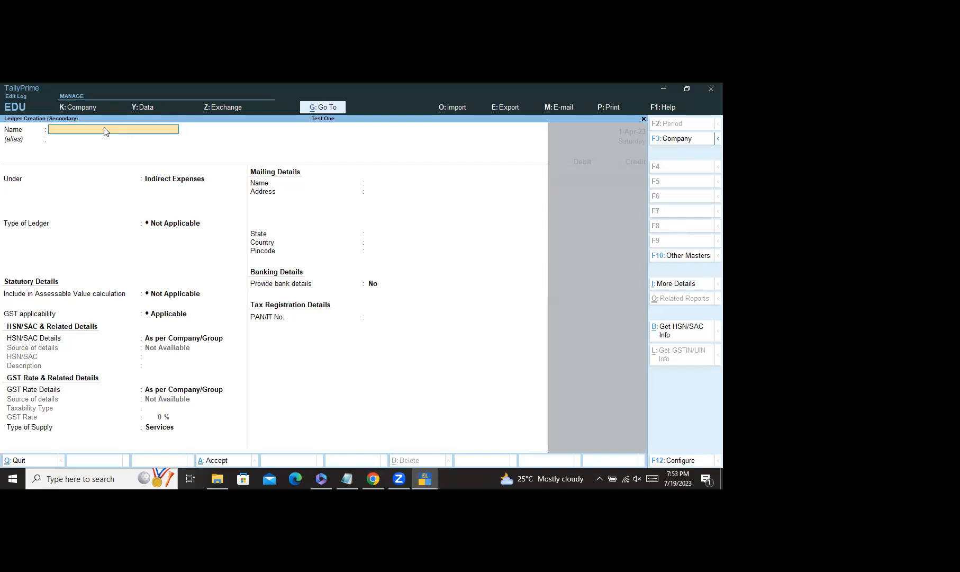
Step: Name the new ledger after the party company, place it under Sundry Debtors, and save it
type("Kanchan And Company")
key("Return")
type("Sun")
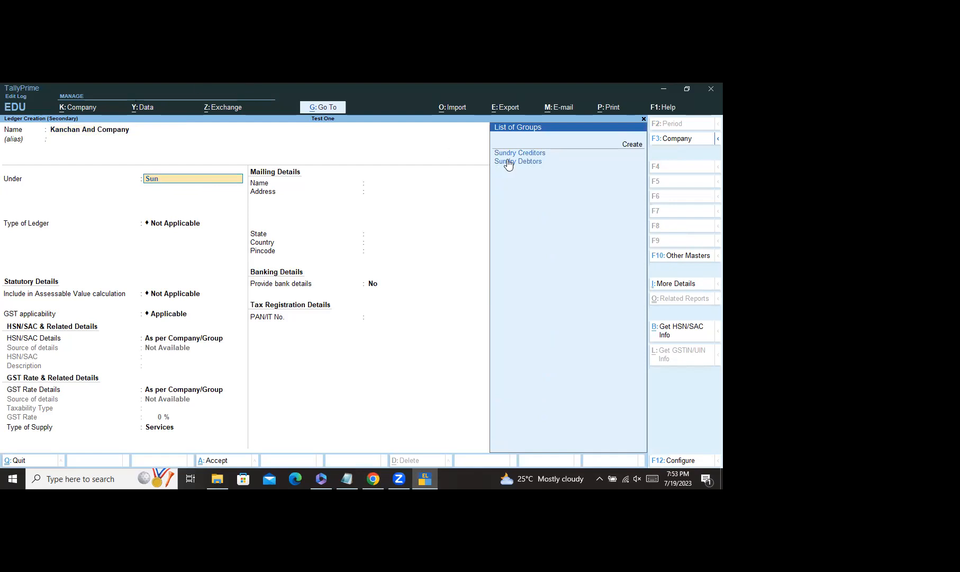
left_click(533, 162)
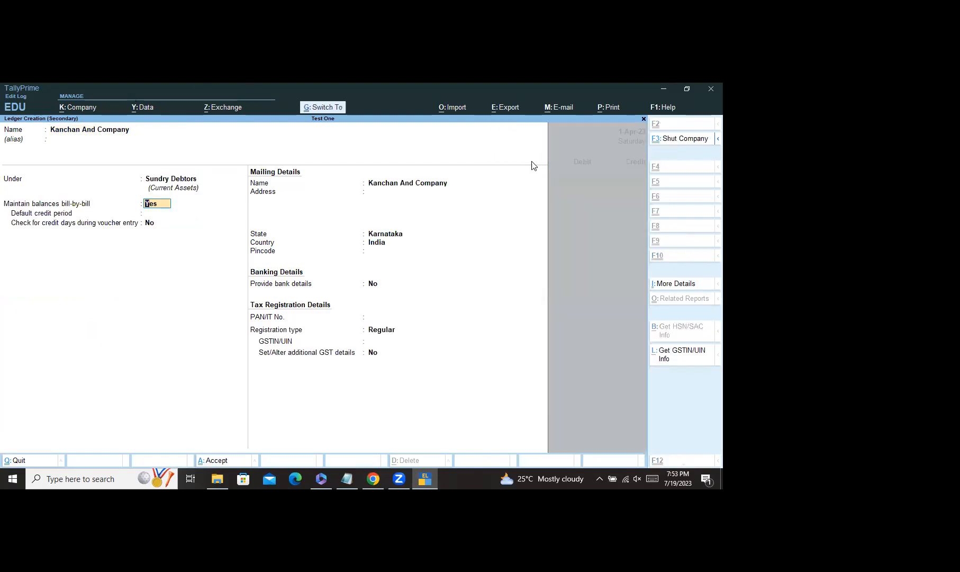
key("ctrl+a")
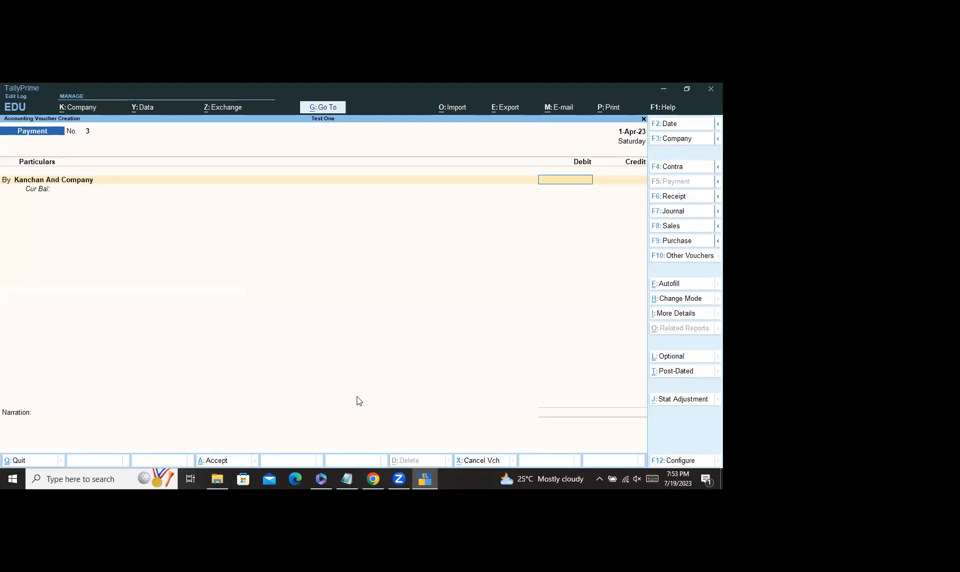
Step: Debit Kanchan And Company 1,00,000.00 allocated On Account, then move to the credit line
left_click(374, 479)
scroll(350, 271, "up", 3)
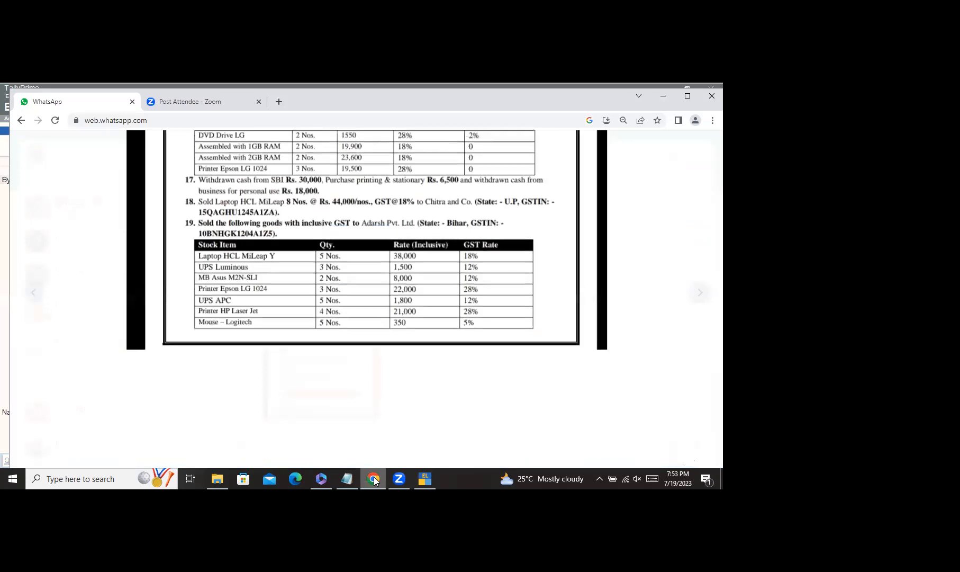
scroll(349, 271, "up", 4)
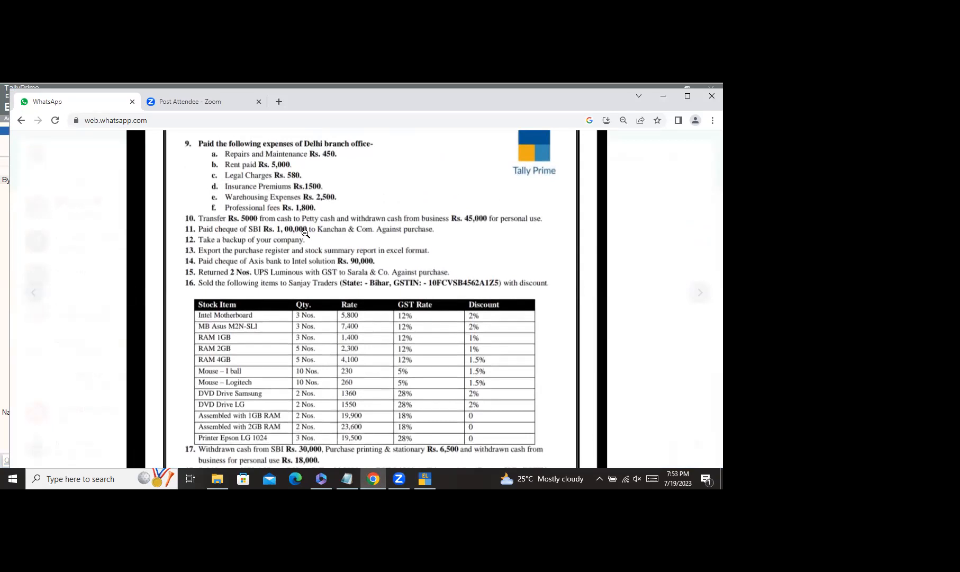
key("alt+Tab")
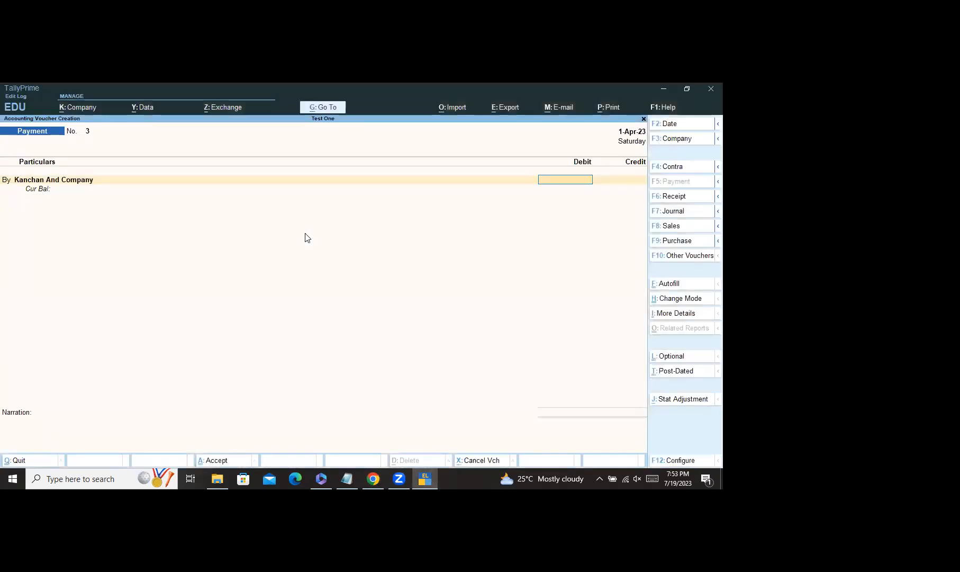
type("00000")
key("Return")
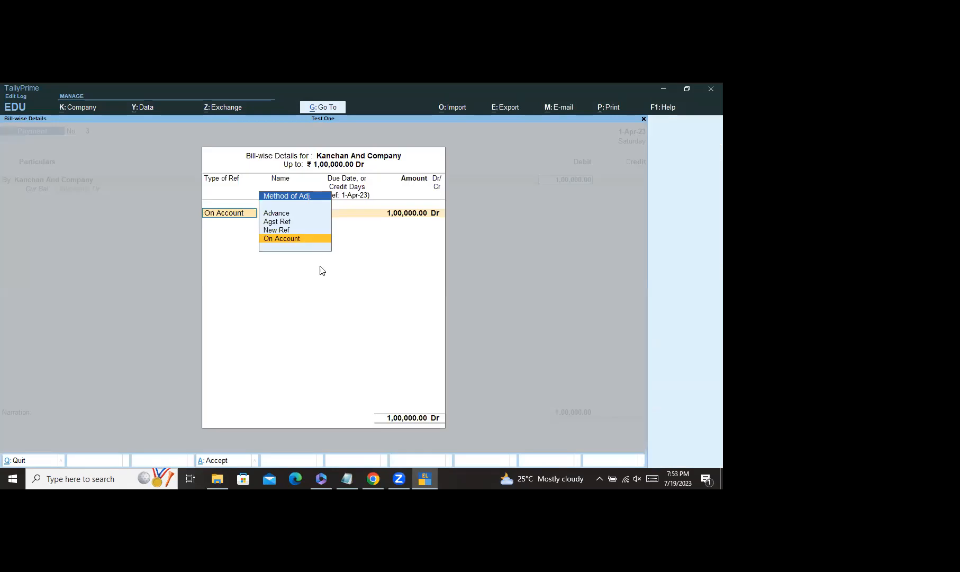
left_click(315, 239)
key("Return")
key("Return")
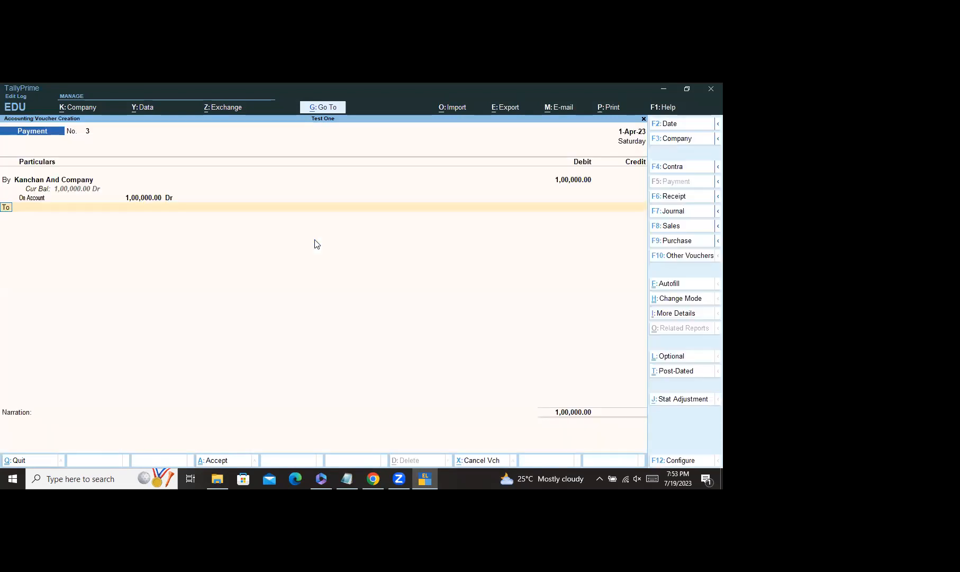
key("Return")
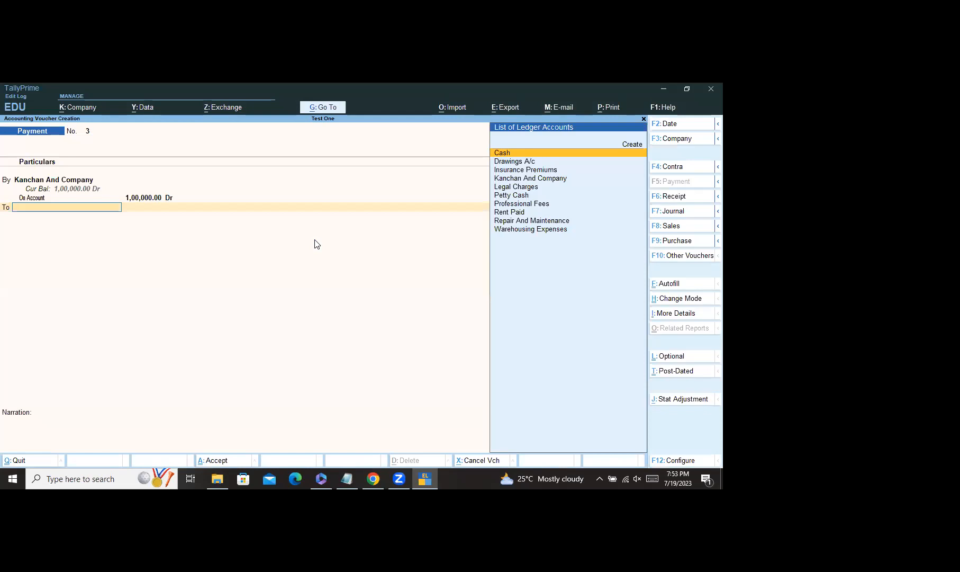
Step: Create the ledger SBI A/c under Bank Accounts for the credit line
left_click(632, 143)
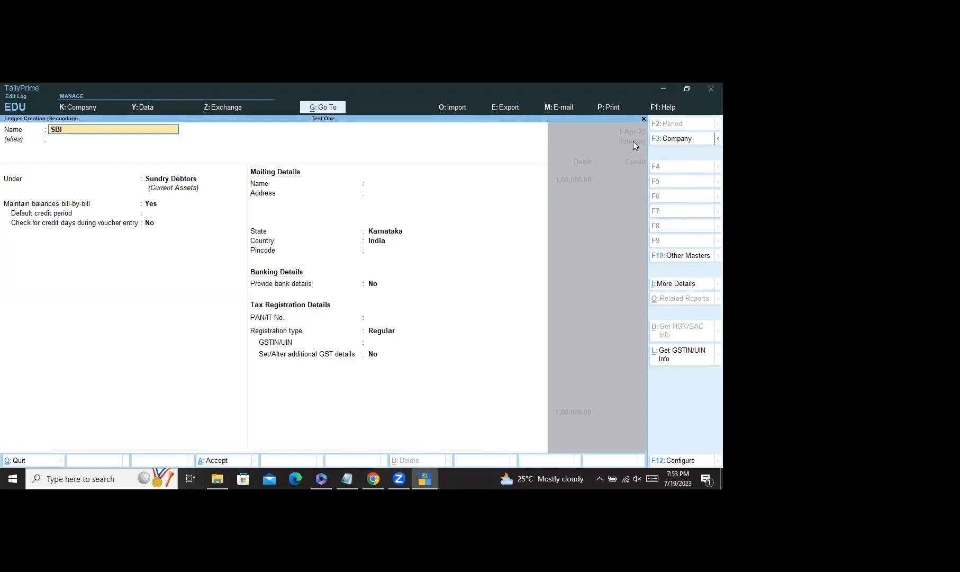
type("SBI A/c")
left_click(183, 179)
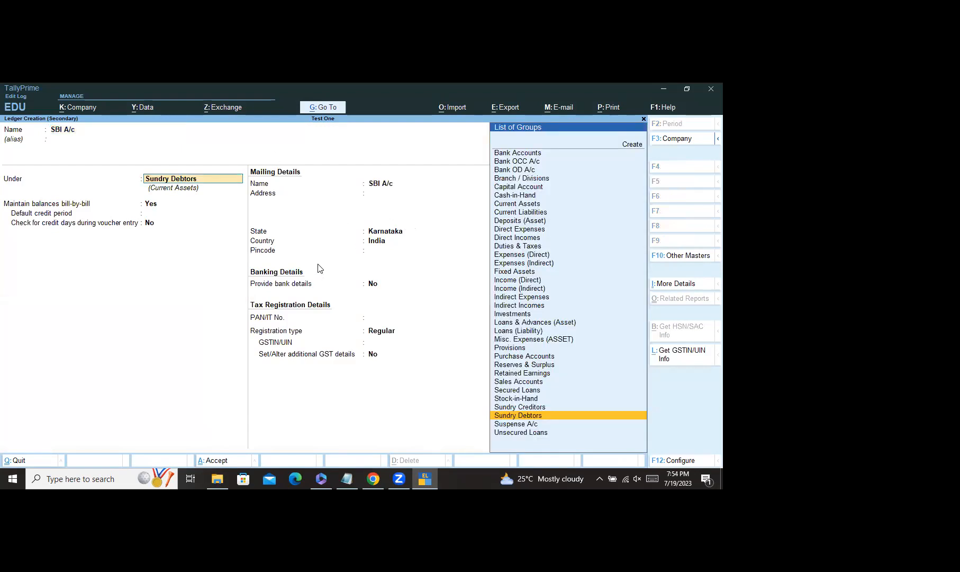
type("Ban")
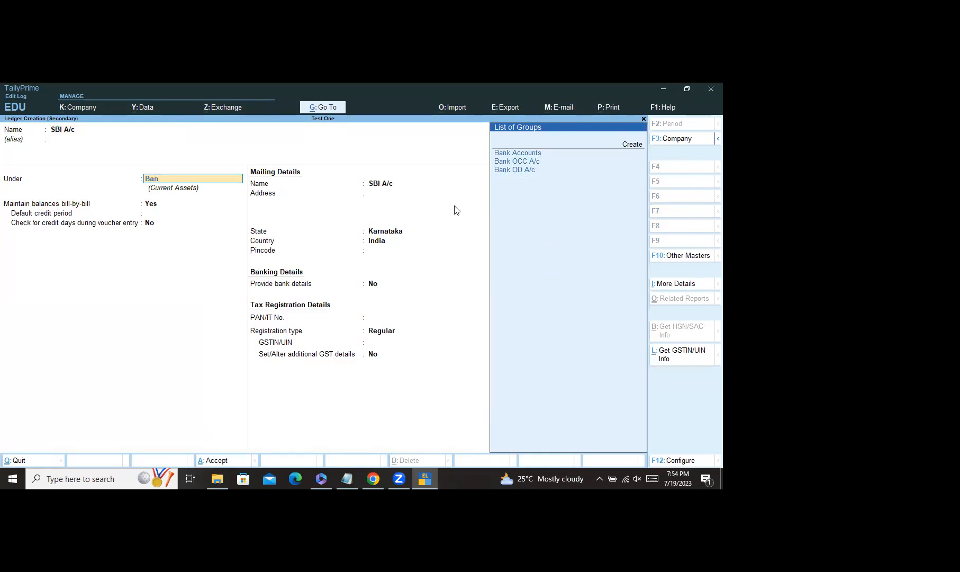
left_click(529, 153)
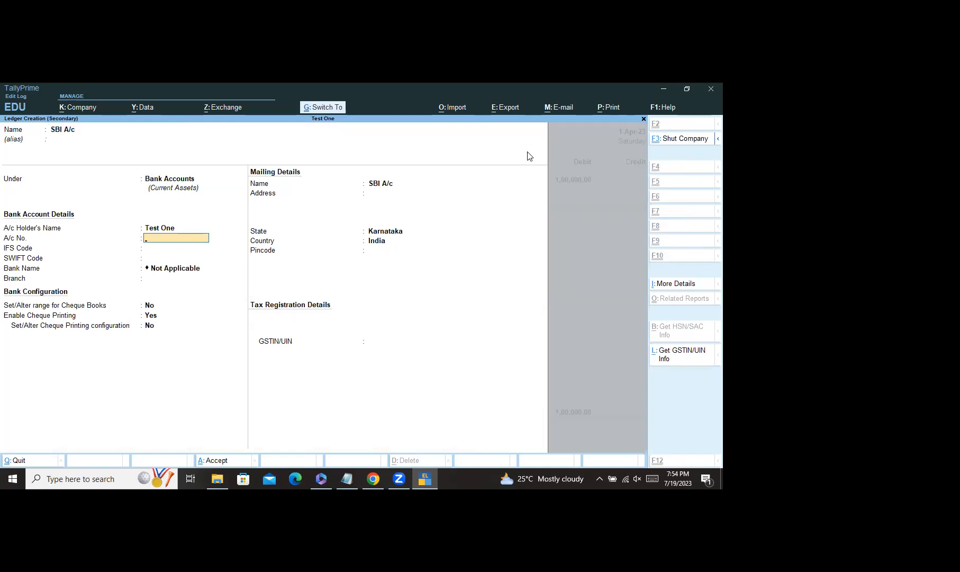
key("ctrl+a")
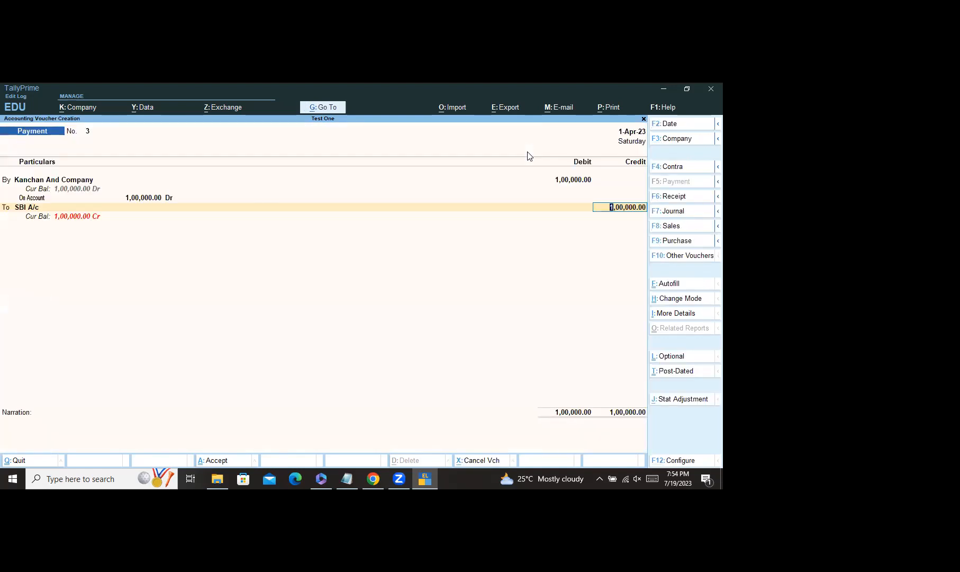
Step: Credit SBI A/c 1,00,000 by Cheque and save Payment voucher No. 3
key("Return")
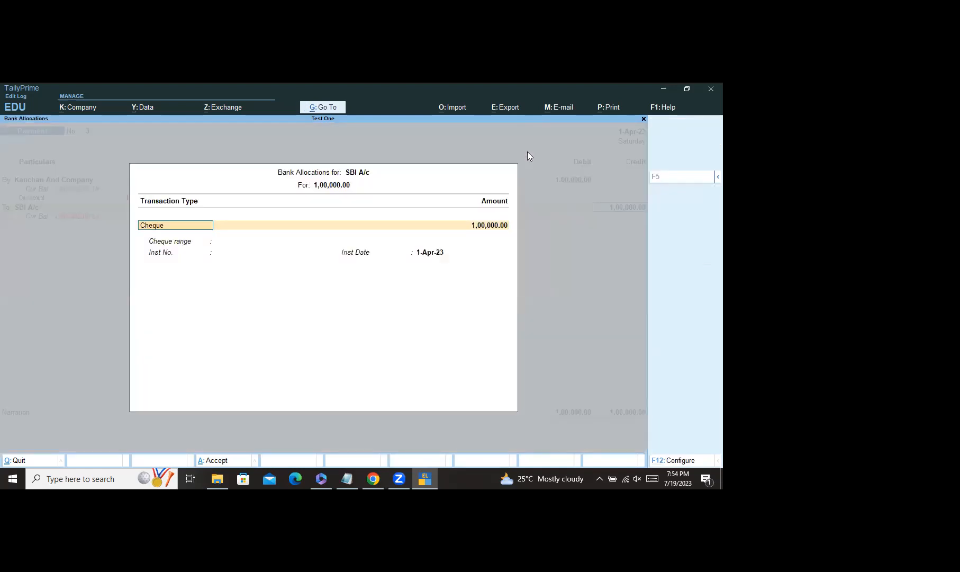
key("Return")
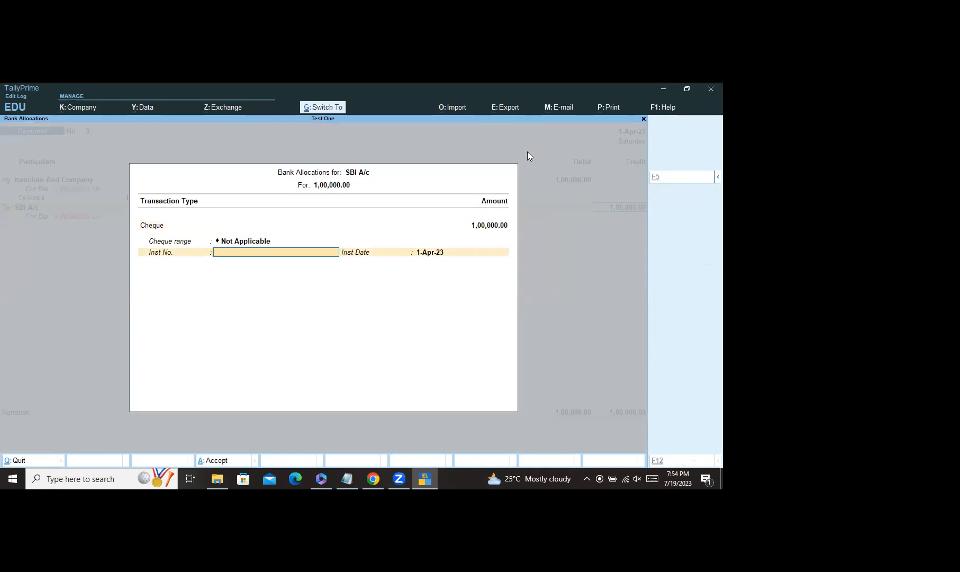
key("ctrl+a")
key("ctrl")
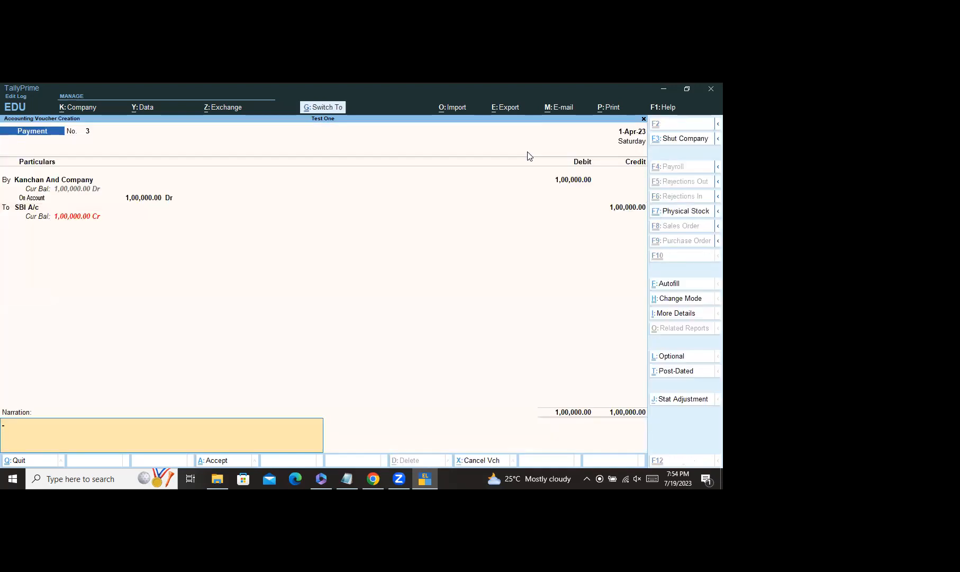
key("ctrl+a")
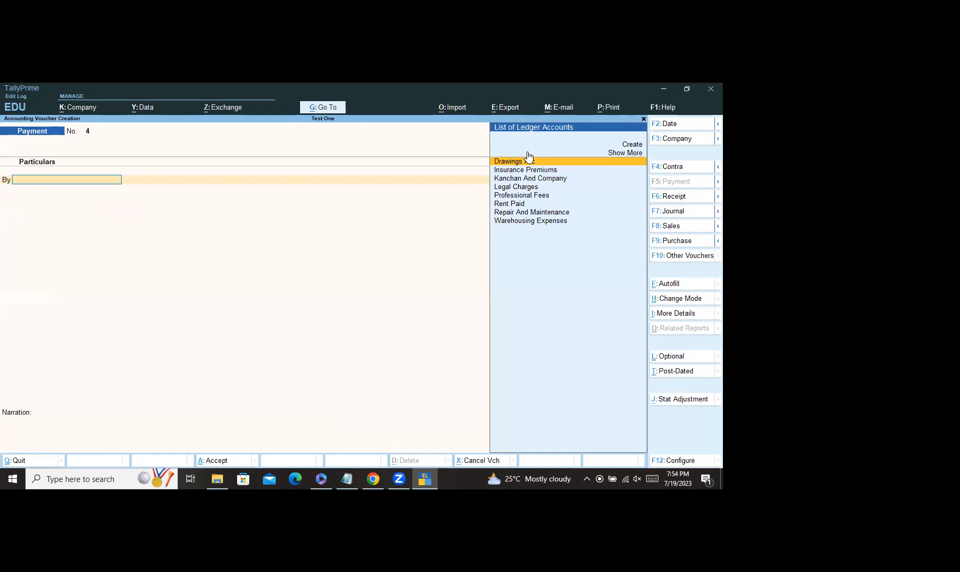
Step: Bring up the WhatsApp assignment sheet showing questions 10 to 19
left_click(374, 481)
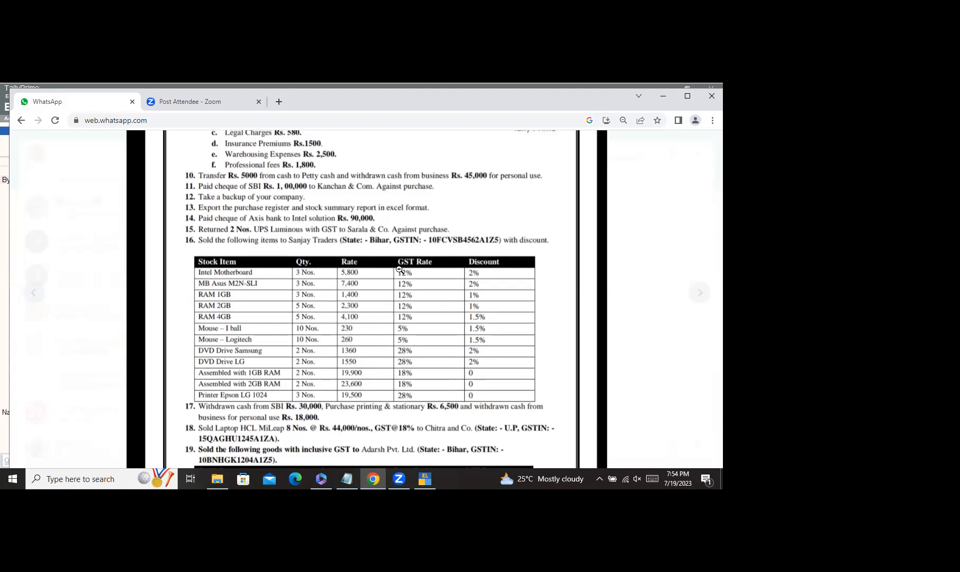
Step: Review item 19 on the assignment sheet, then return to blank Payment voucher No. 4
scroll(394, 318, "down", 5)
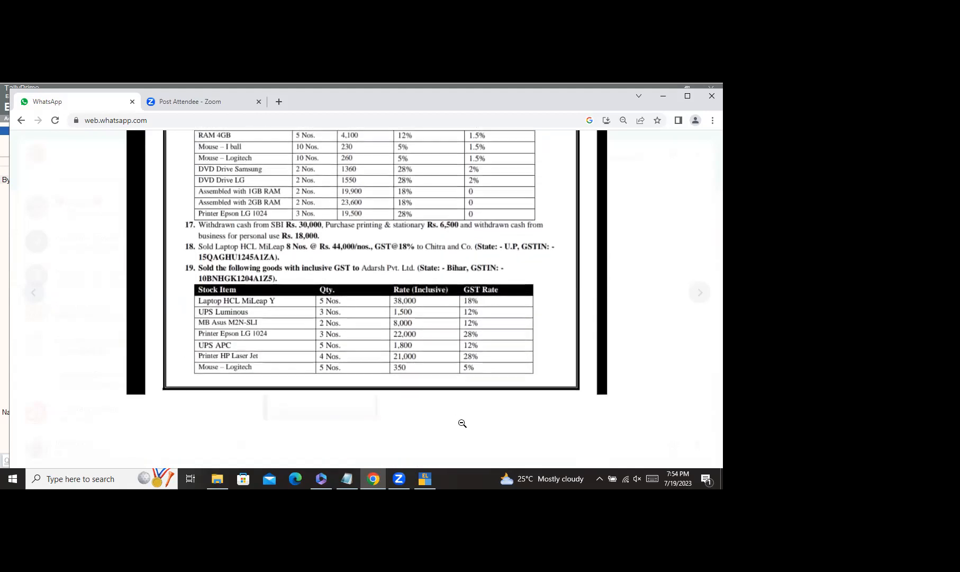
left_click(427, 484)
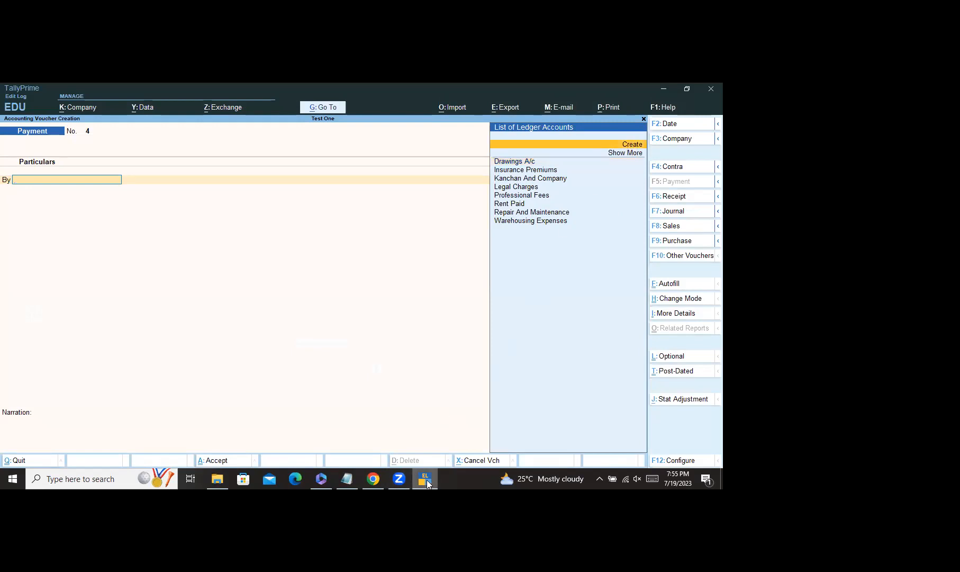
left_click(374, 479)
scroll(391, 333, "up", 5)
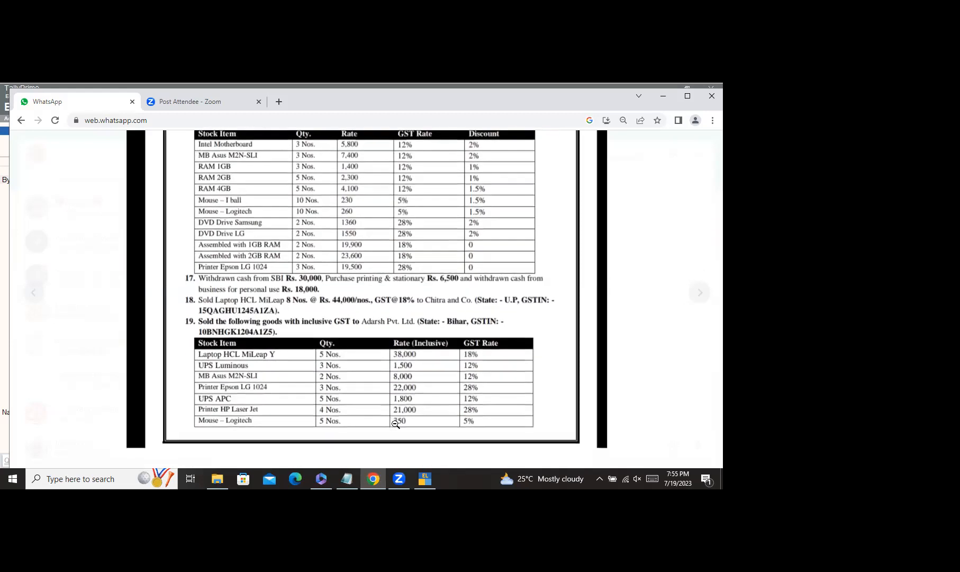
left_click(427, 477)
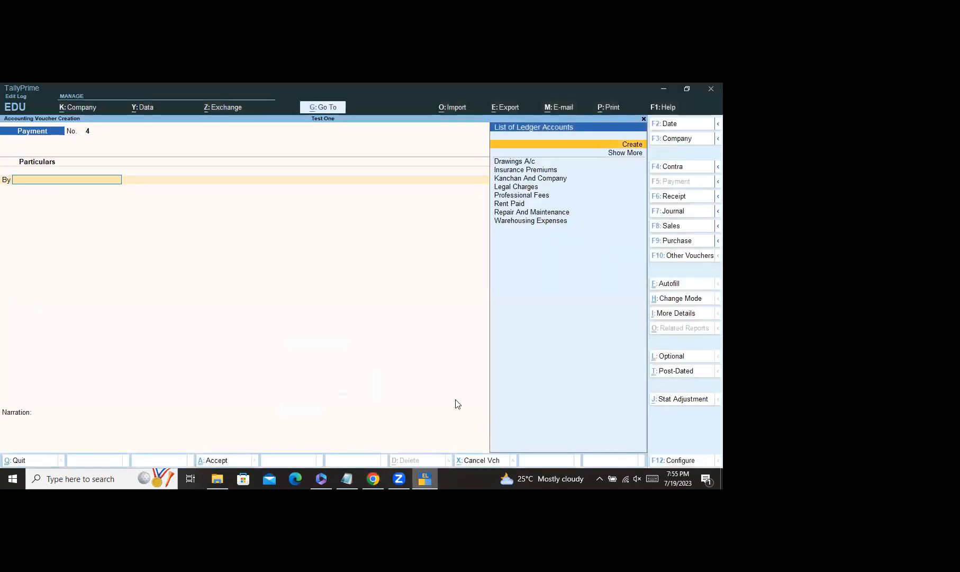
Step: Create the ledger Intel Solutions under Sundry Debtors for the debit line
left_click(637, 145)
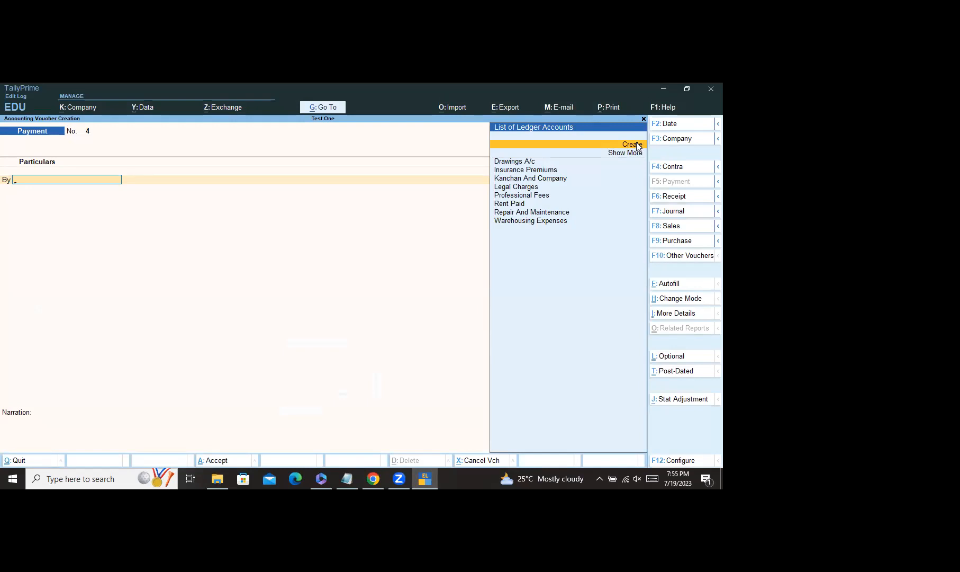
type("Intel")
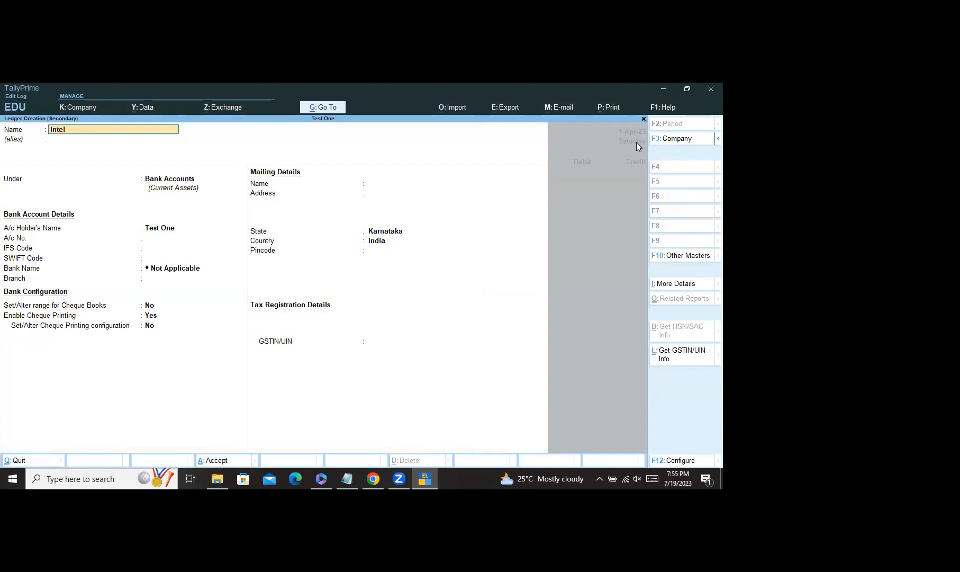
type(" Solutions")
key("Return")
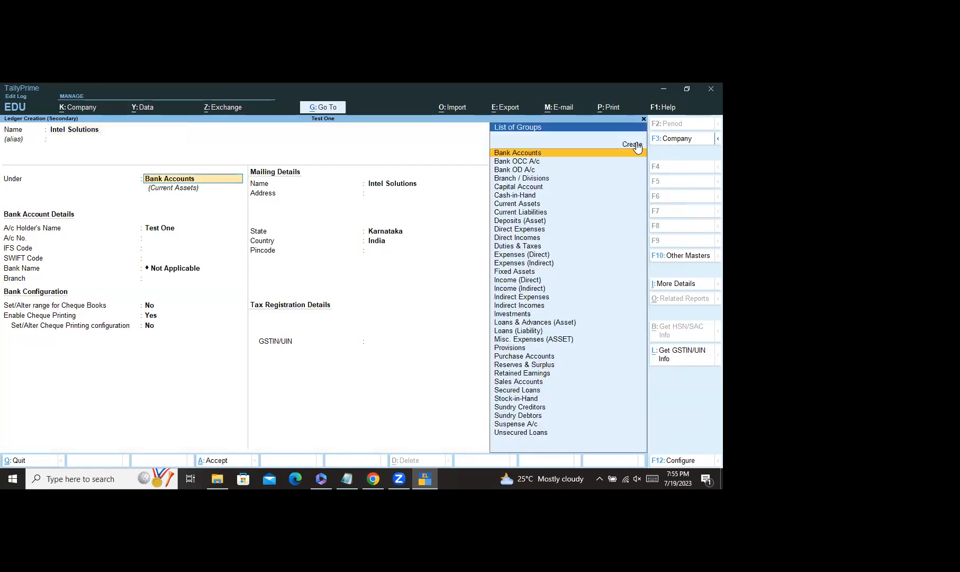
type("Sun")
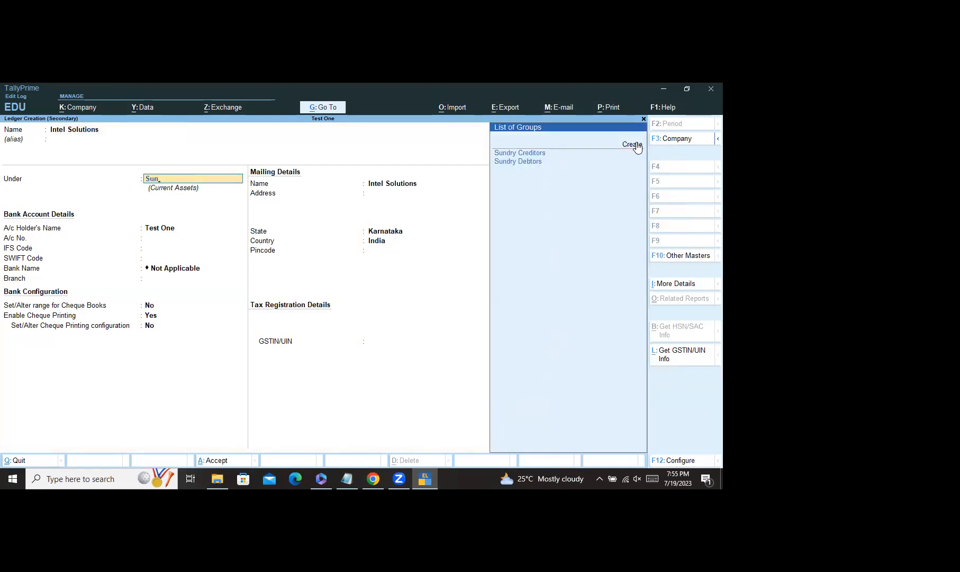
left_click(533, 161)
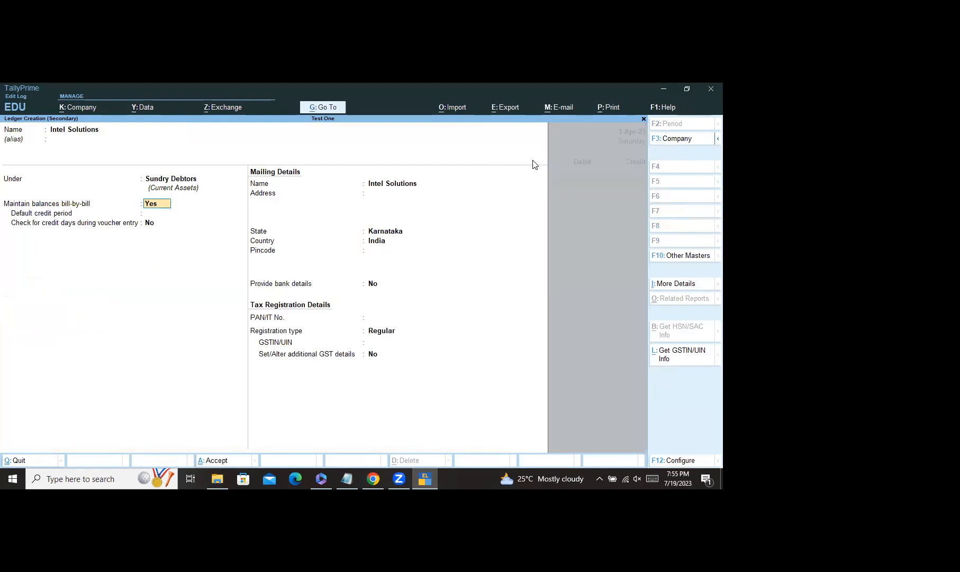
key("ctrl+a")
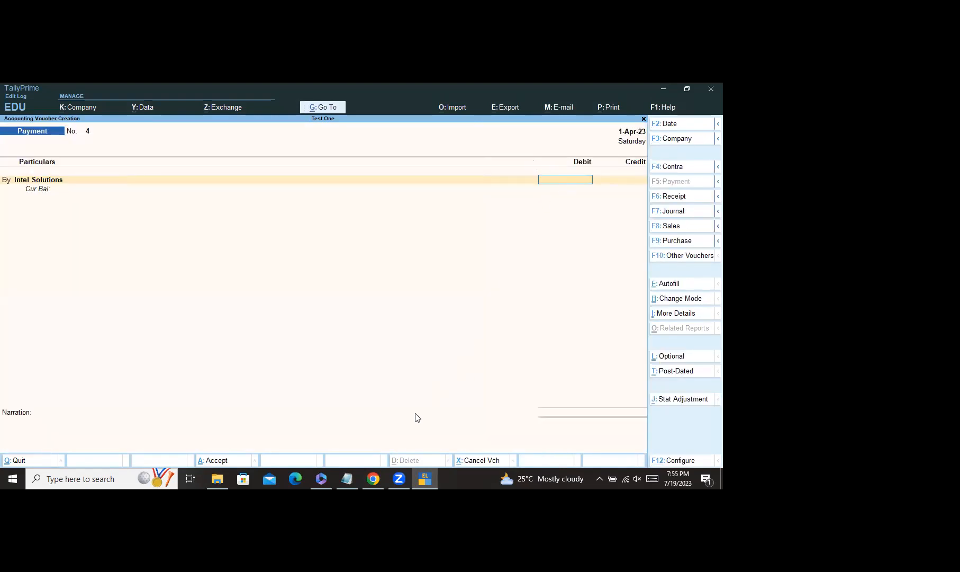
Step: Debit Intel Solutions 90,000.00 On Account and start a new credit-side ledger
left_click(373, 482)
scroll(373, 239, "up", 10)
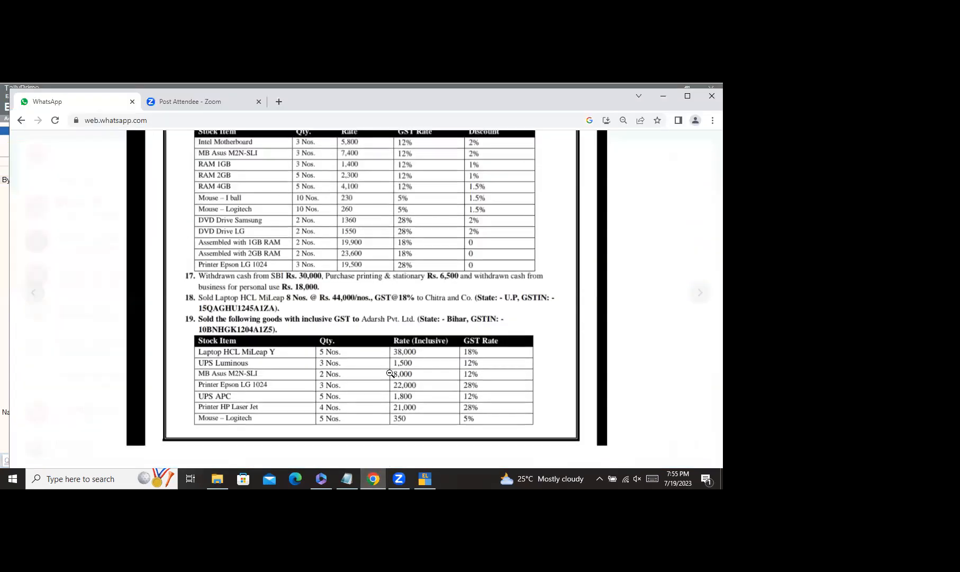
scroll(366, 245, "down", 1)
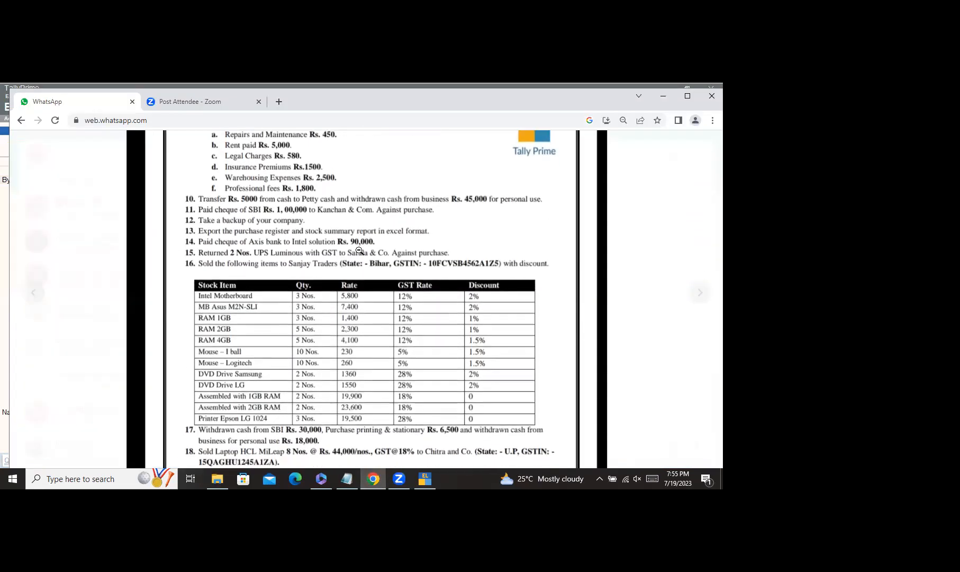
scroll(360, 253, "down", 1)
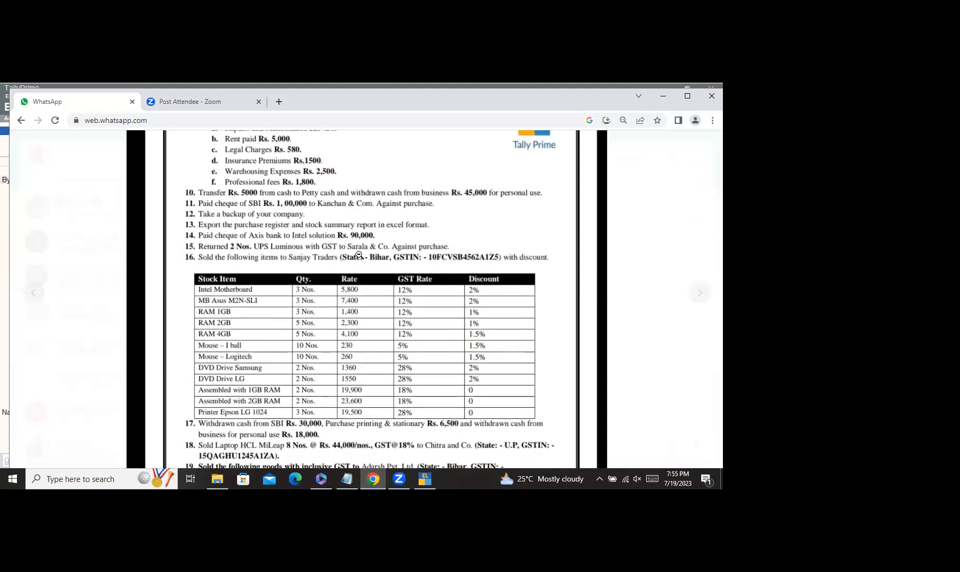
key("alt+Tab")
type("90000")
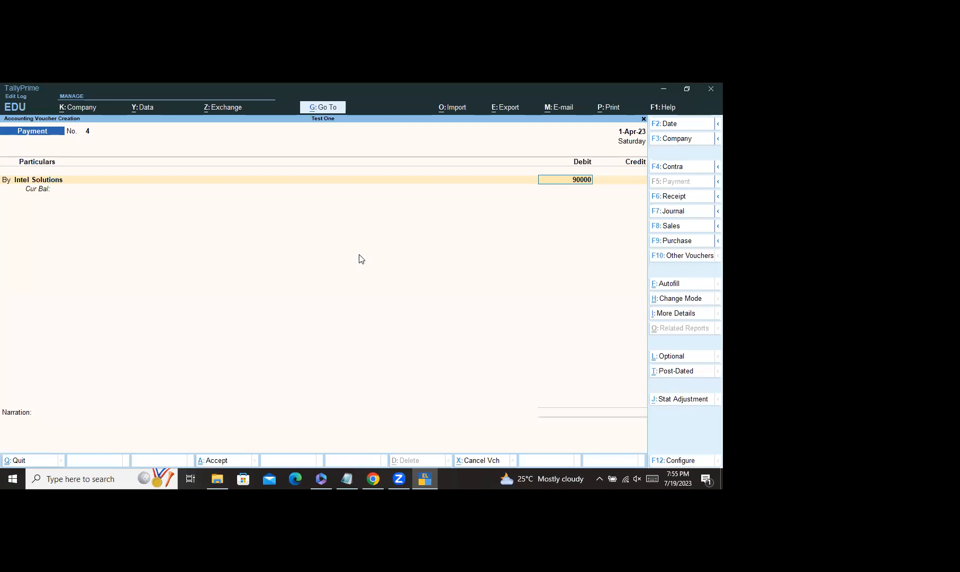
key("Return")
key("Return")
key("Return")
key("Return")
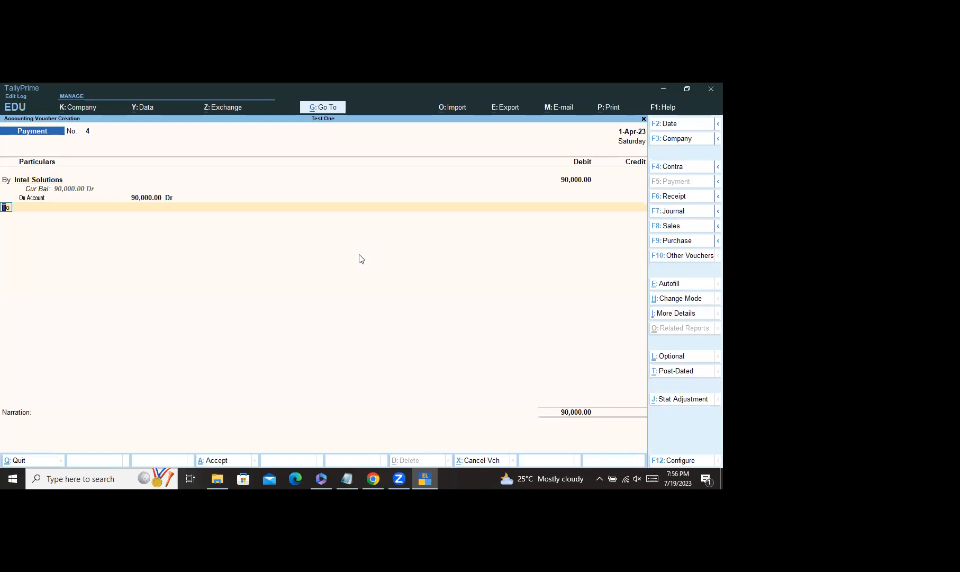
key("Return")
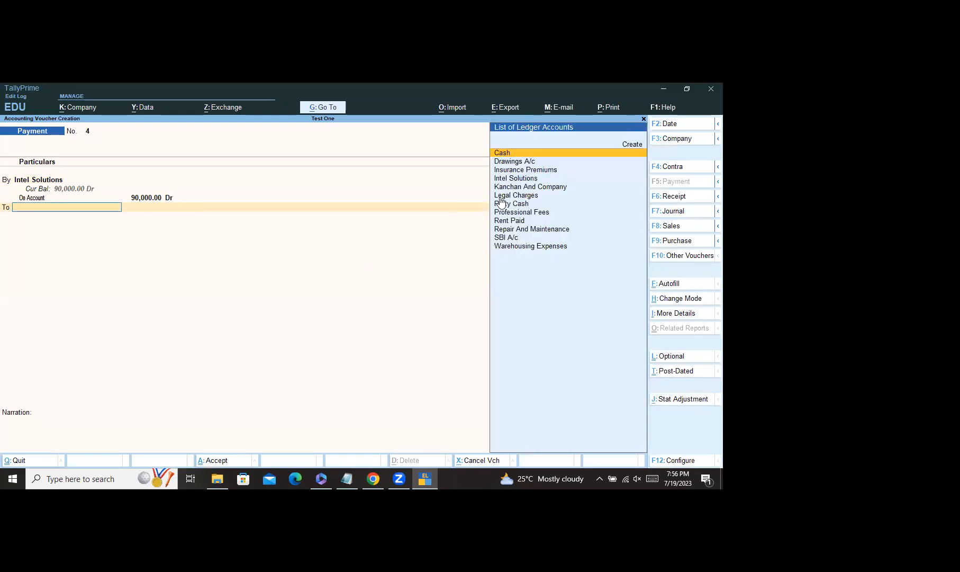
left_click(632, 145)
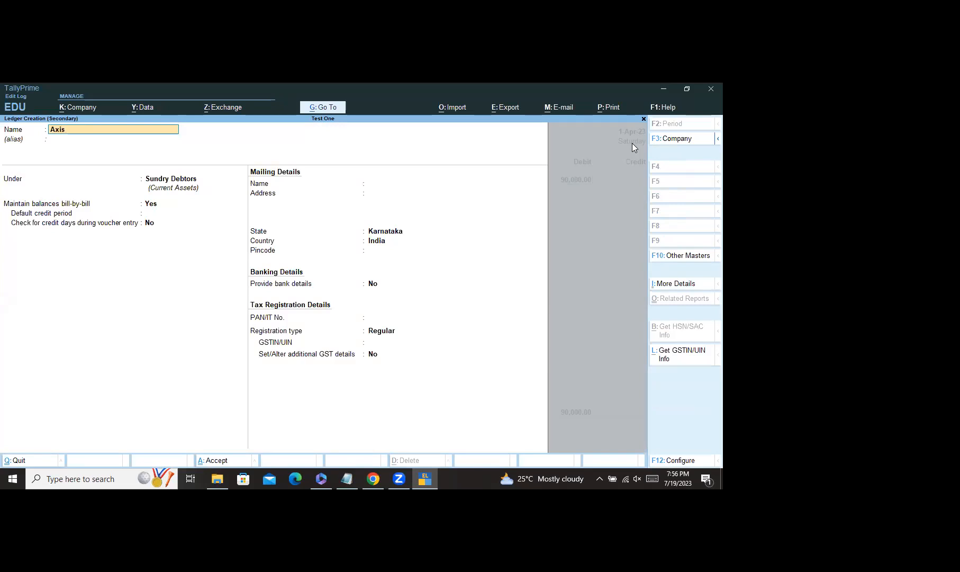
Step: Create the ledger Axis Bank A/c under Bank Accounts
type("Axis Bank A/c")
key("Return")
type("Ban")
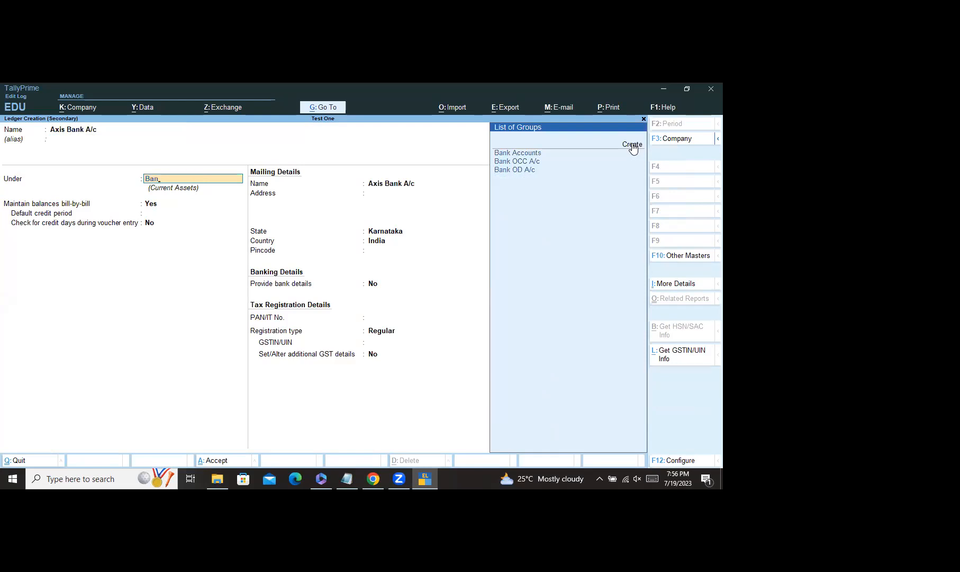
left_click(528, 152)
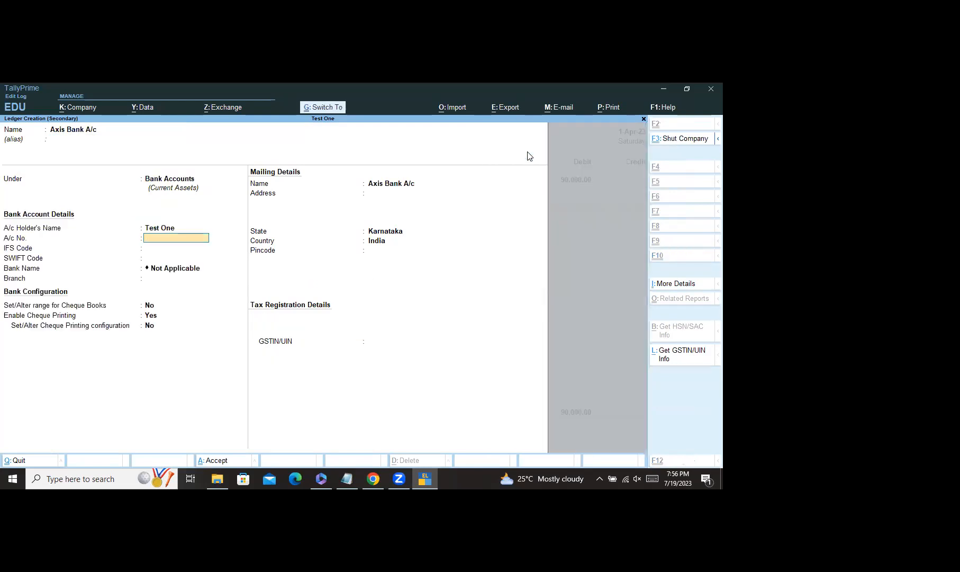
key("ctrl+a")
Step: Credit Axis Bank A/c 90,000 by Cheque and save Payment voucher No. 4
key("Return")
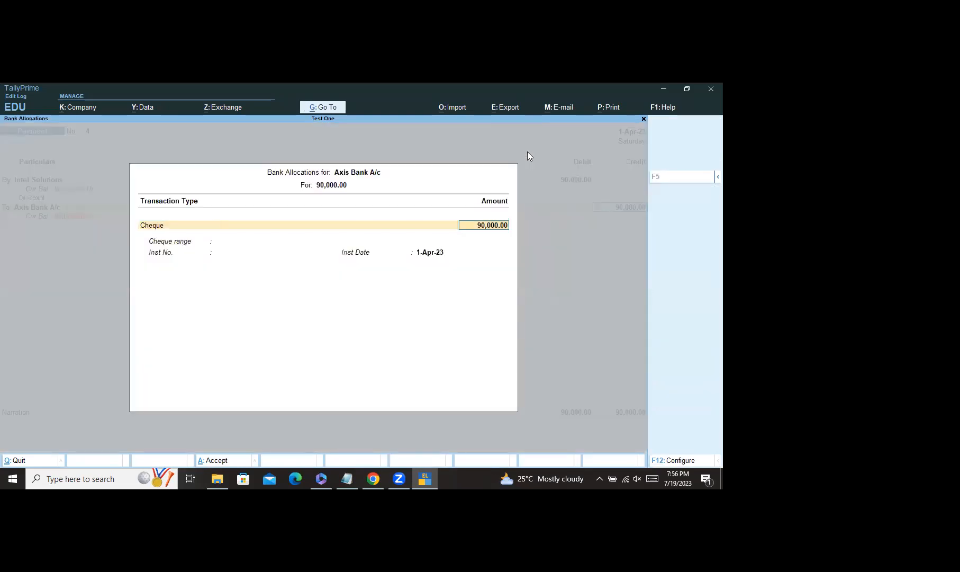
key("Return")
key("Return")
key("Return")
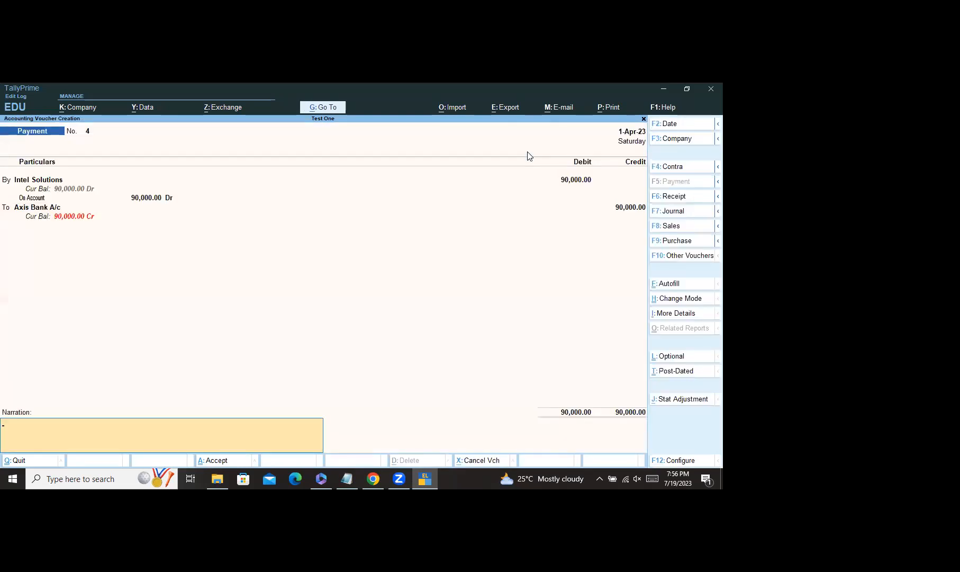
key("ctrl")
key("ctrl+a")
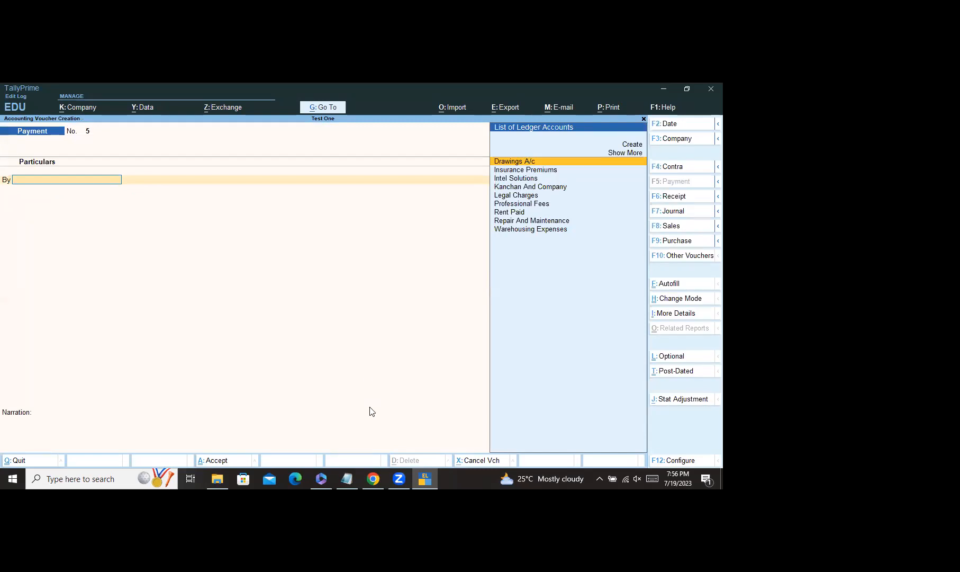
left_click(374, 479)
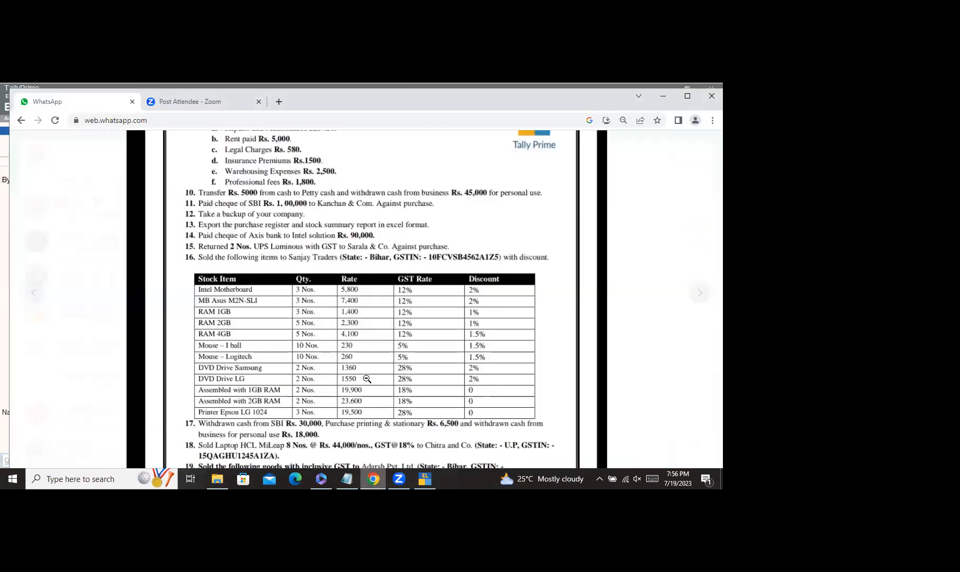
scroll(346, 268, "down", 3)
scroll(345, 267, "up", 3)
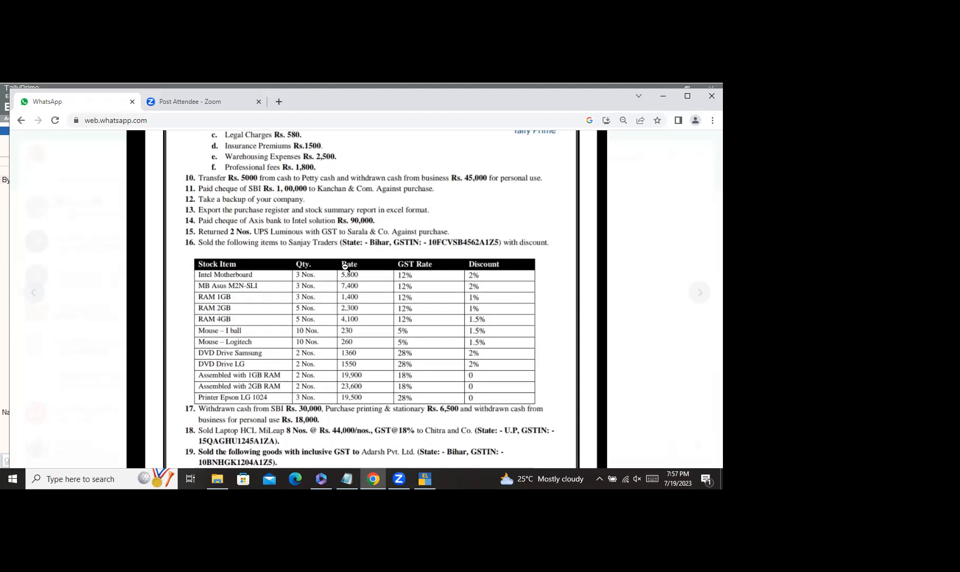
scroll(345, 267, "down", 1)
scroll(355, 263, "up", 1)
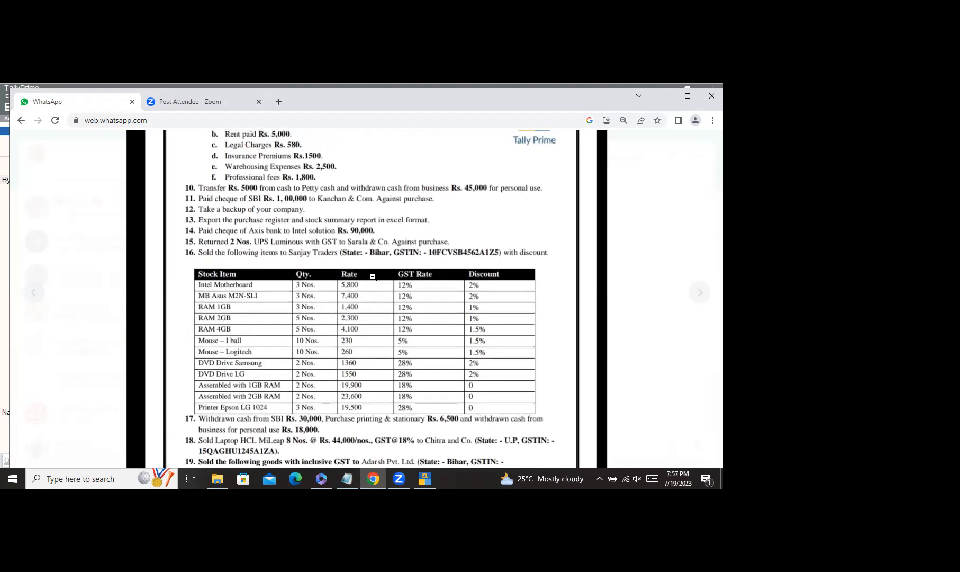
scroll(403, 393, "down", 4)
left_click(424, 480)
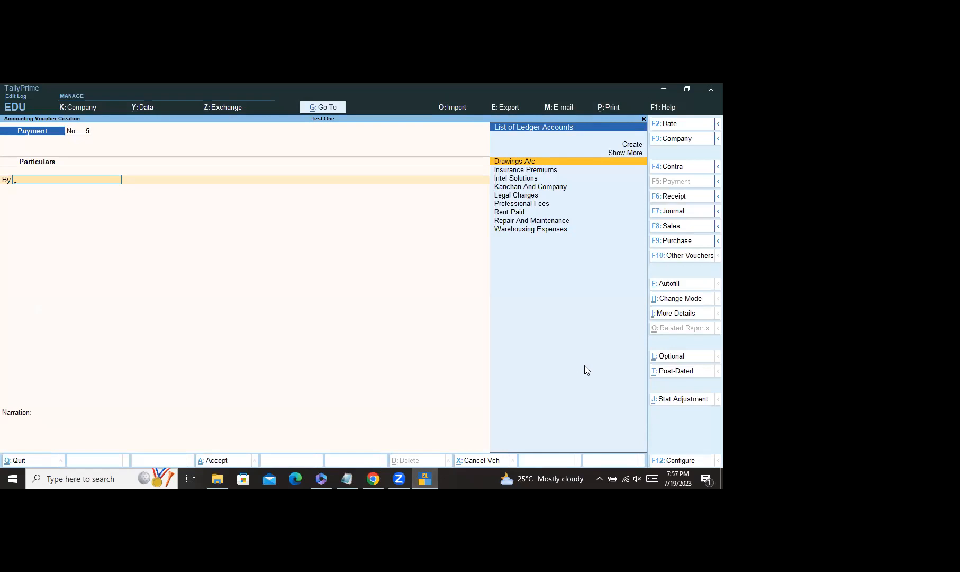
Step: Quit and reopen the blank Payment voucher twice, then show the voucher type list
key("Escape")
key("y")
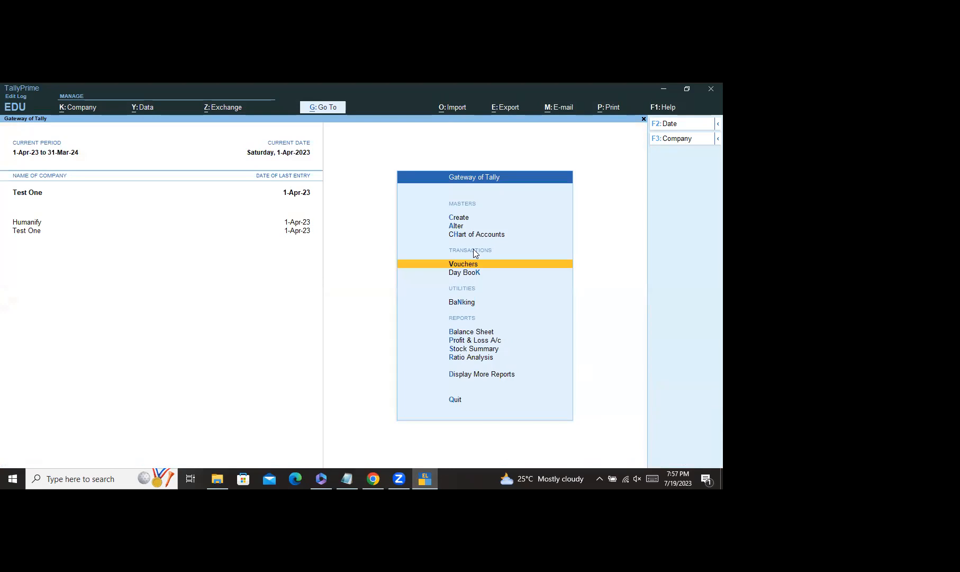
left_click(475, 265)
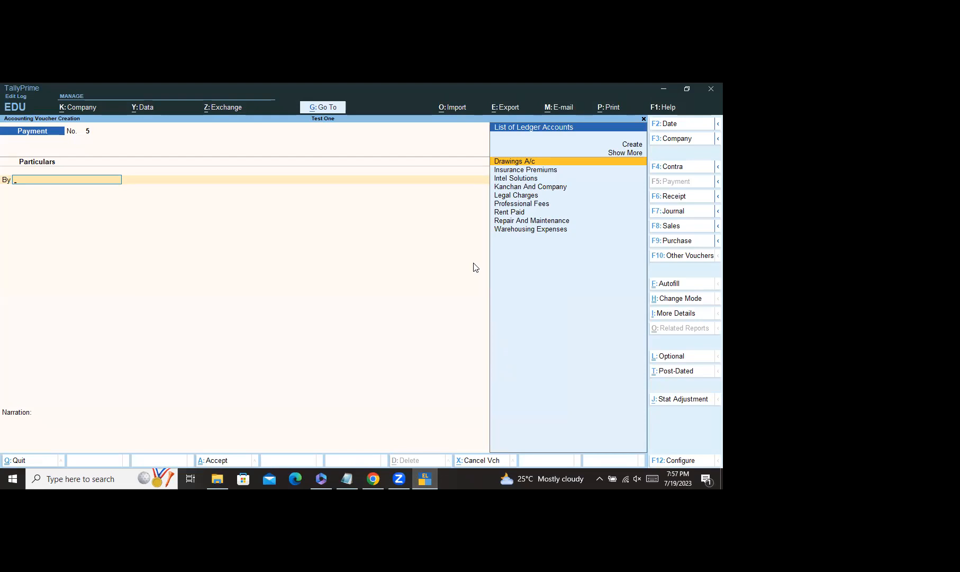
key("Escape")
key("Return")
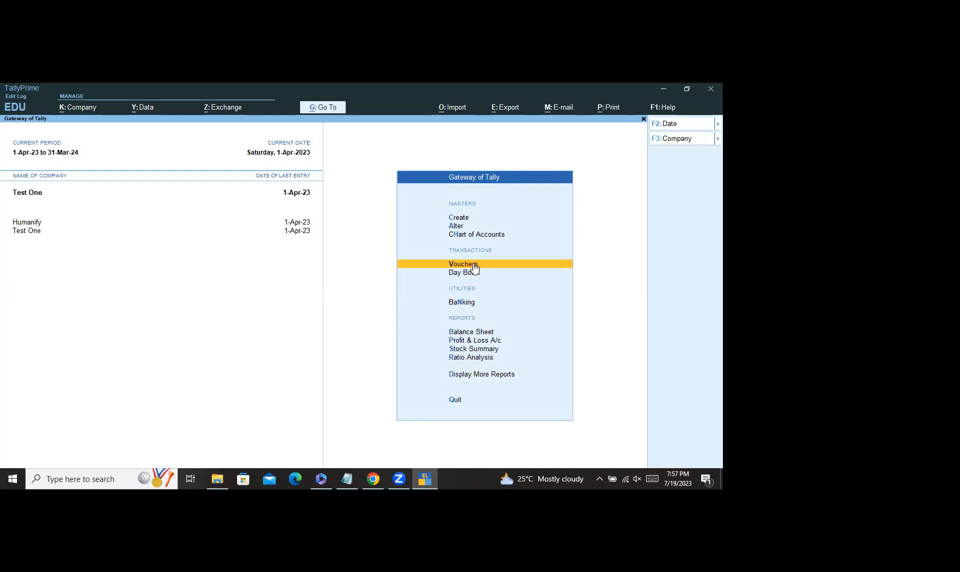
left_click(475, 264)
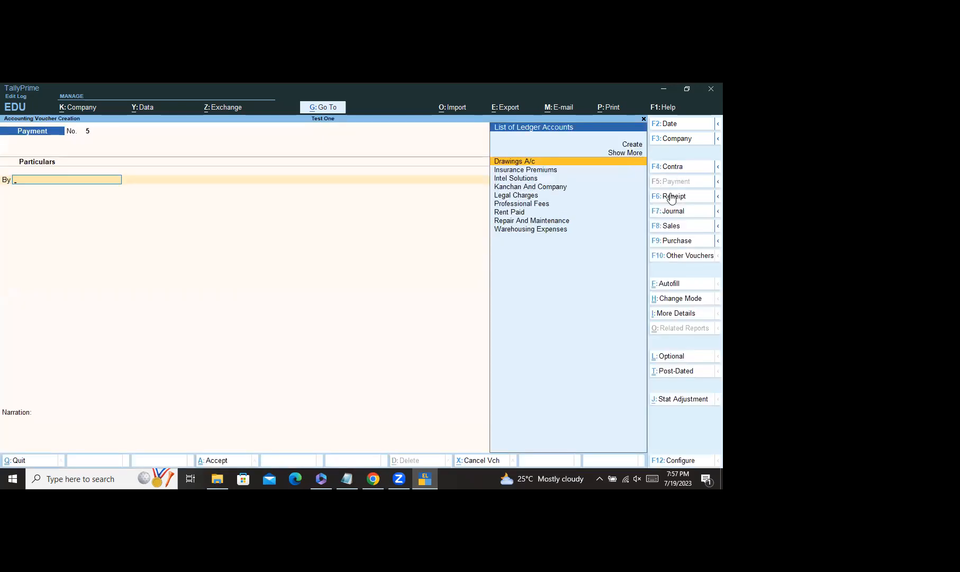
left_click(687, 255)
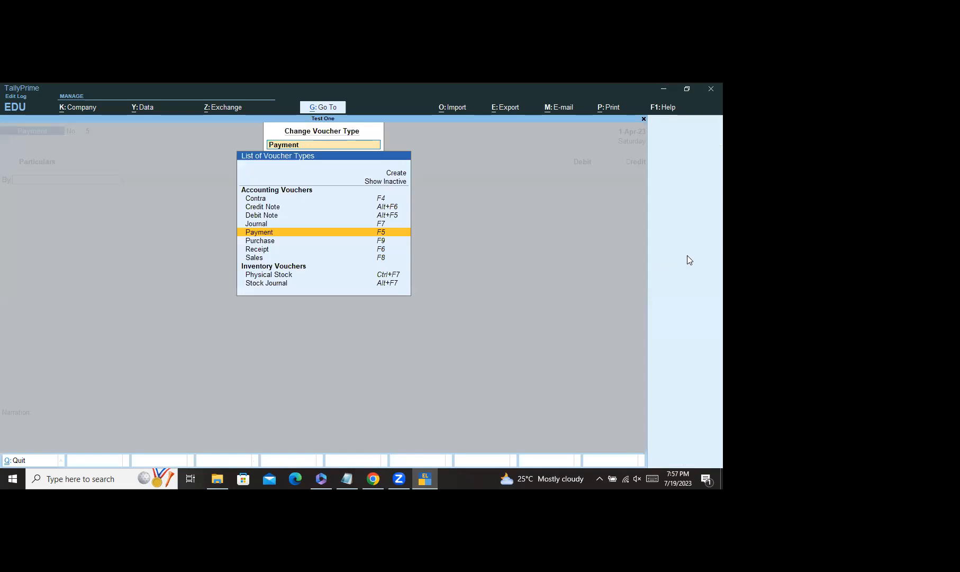
Step: Browse voucher types including inactive ones, then abandon voucher No. 5 for the Gateway of Tally
left_click(388, 181)
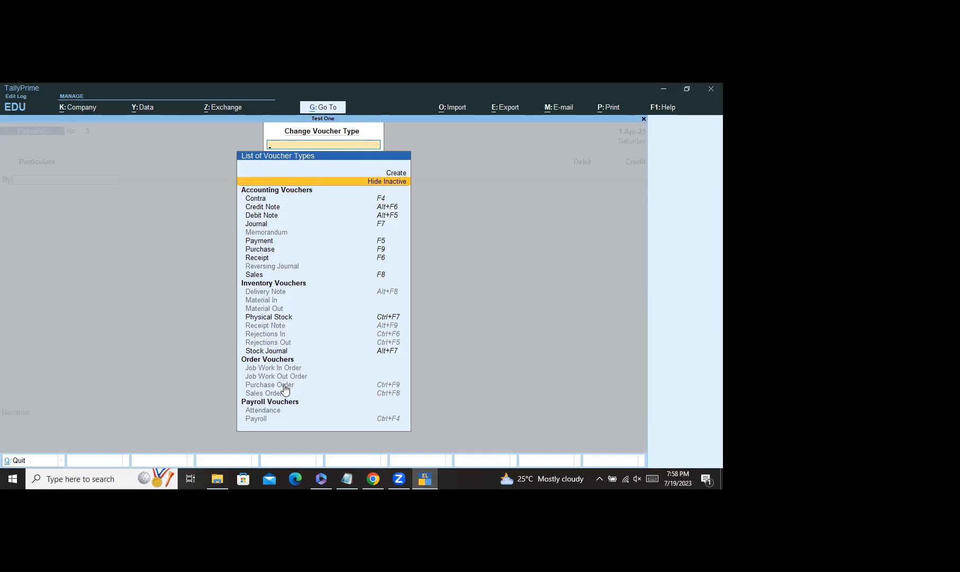
type("Stoc")
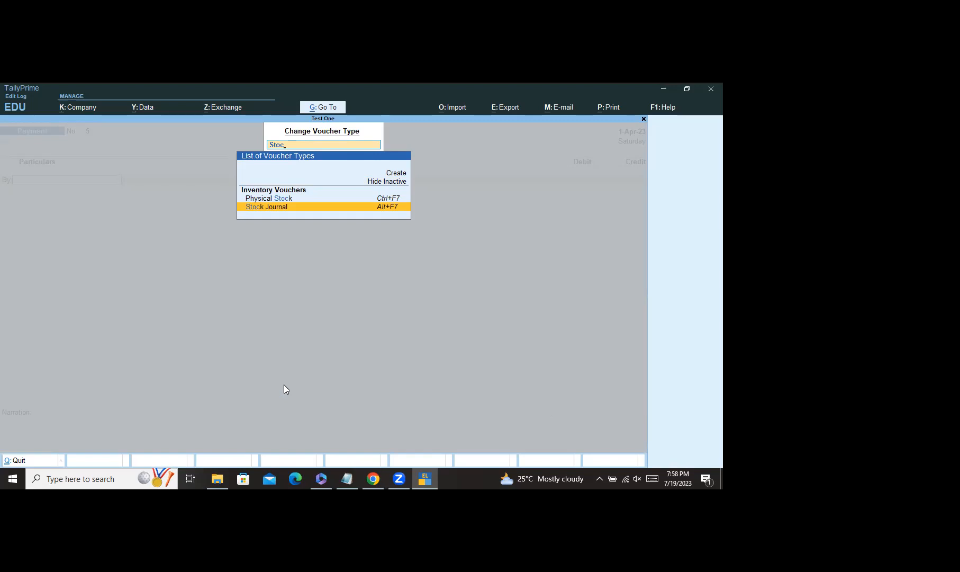
key("BackSpace")
key("BackSpace")
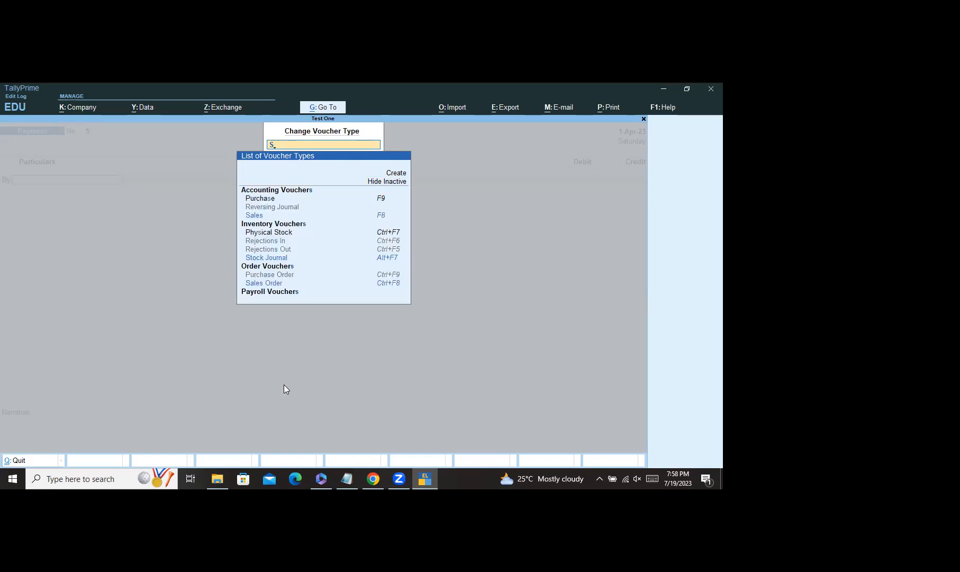
key("BackSpace")
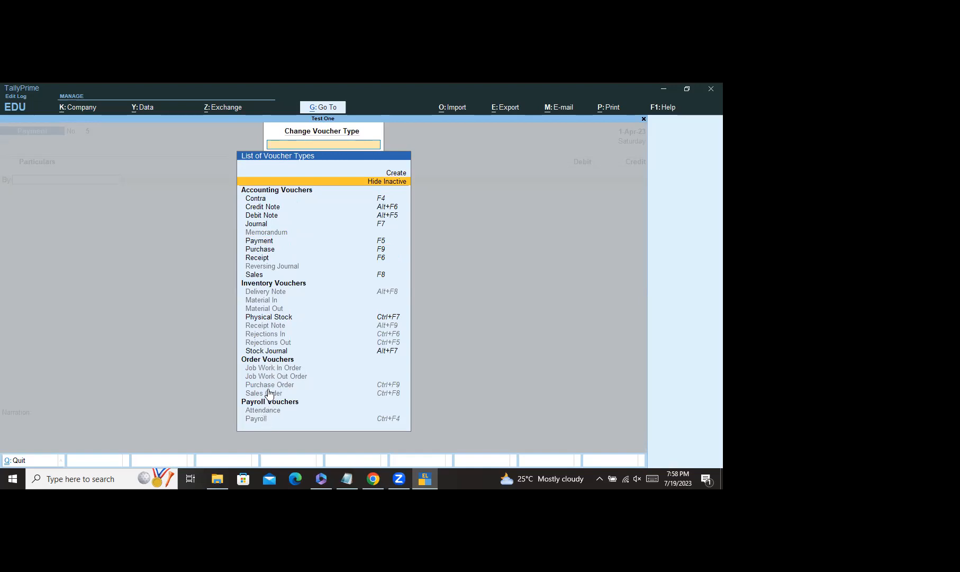
key("Escape")
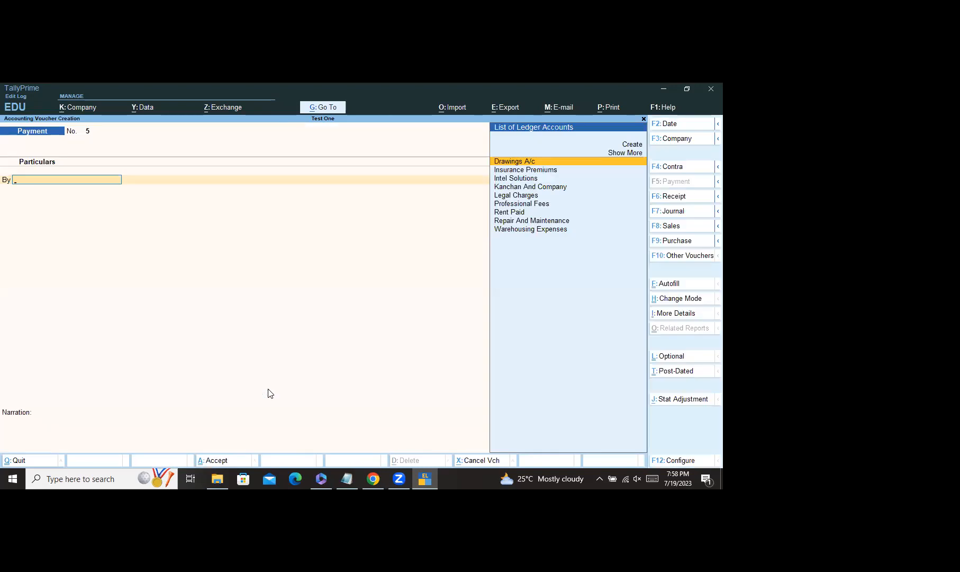
key("Escape")
key("y")
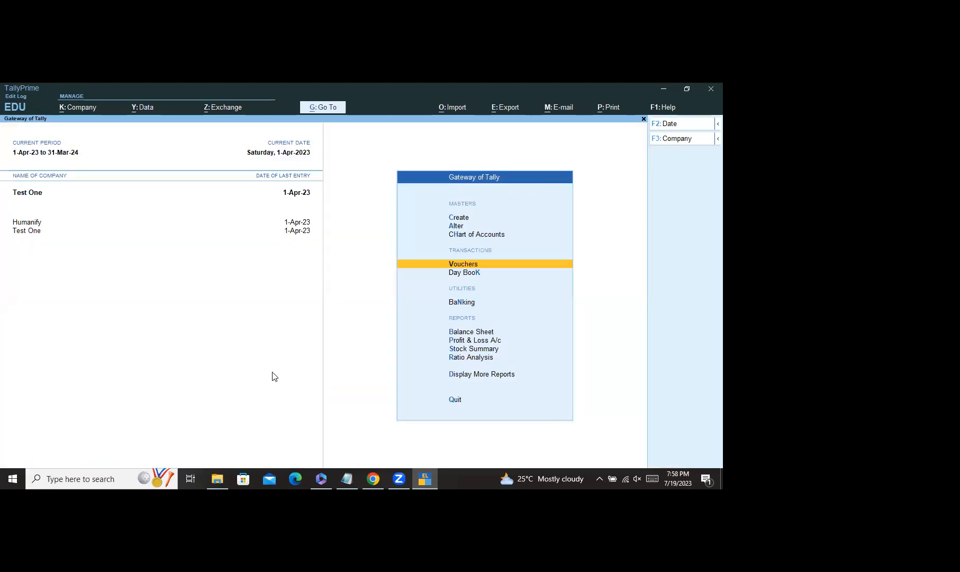
Step: Start a new stock item named UPS Luminous under the Primary group
left_click(464, 217)
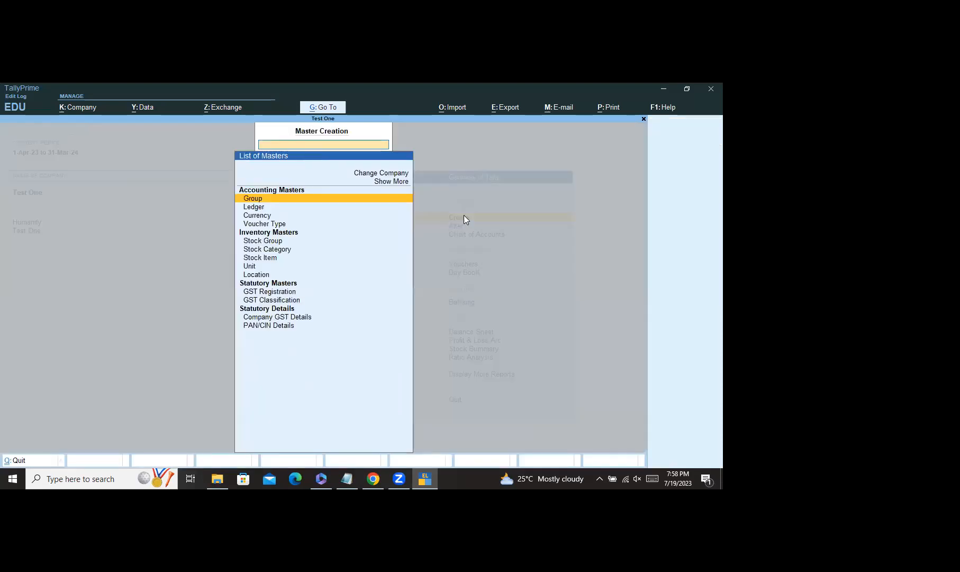
left_click(402, 182)
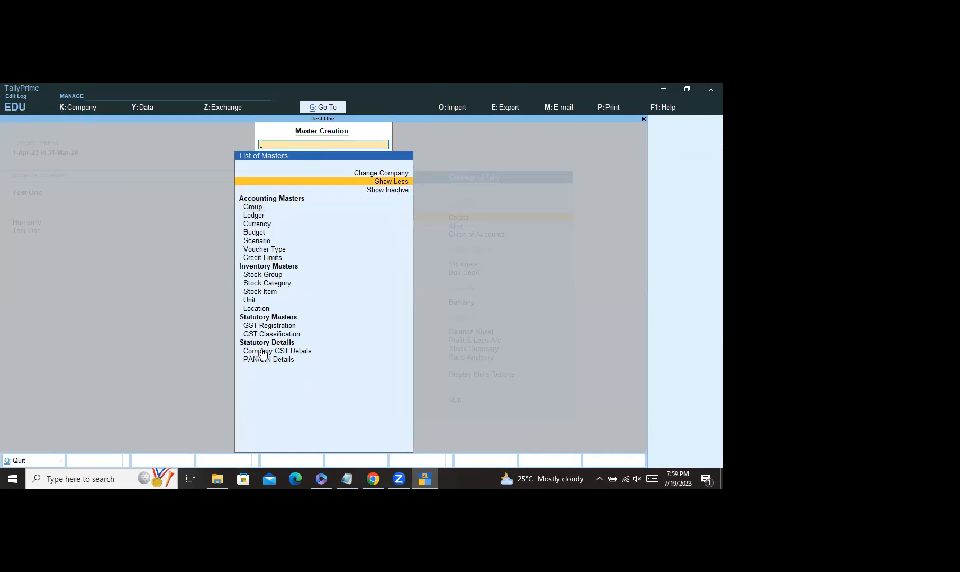
left_click(271, 292)
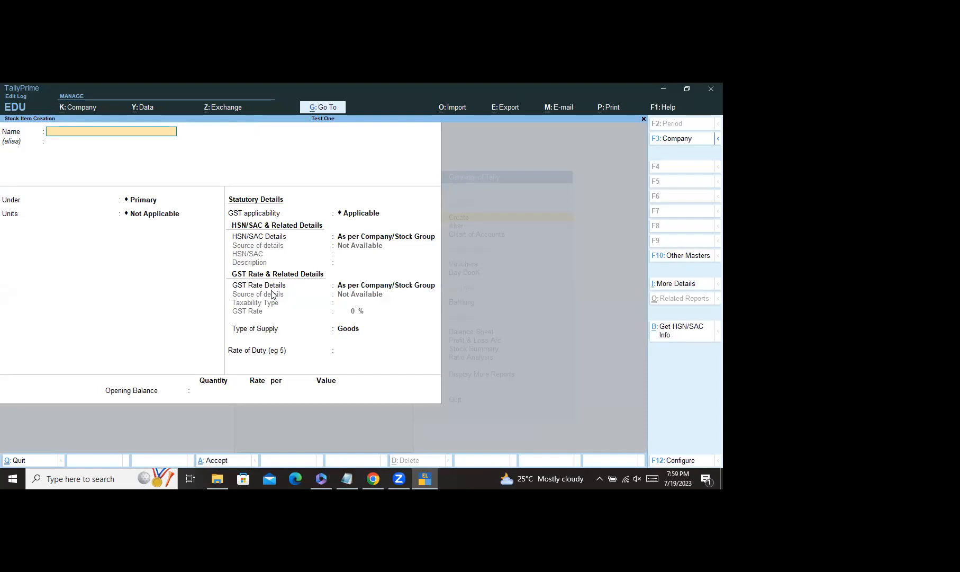
type("UPS Luminous")
key("Return")
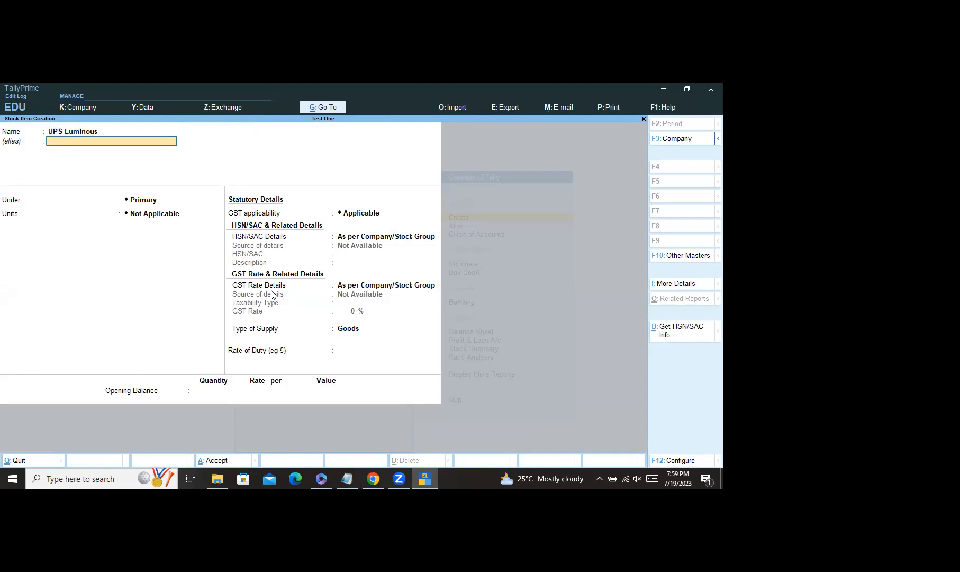
key("Return")
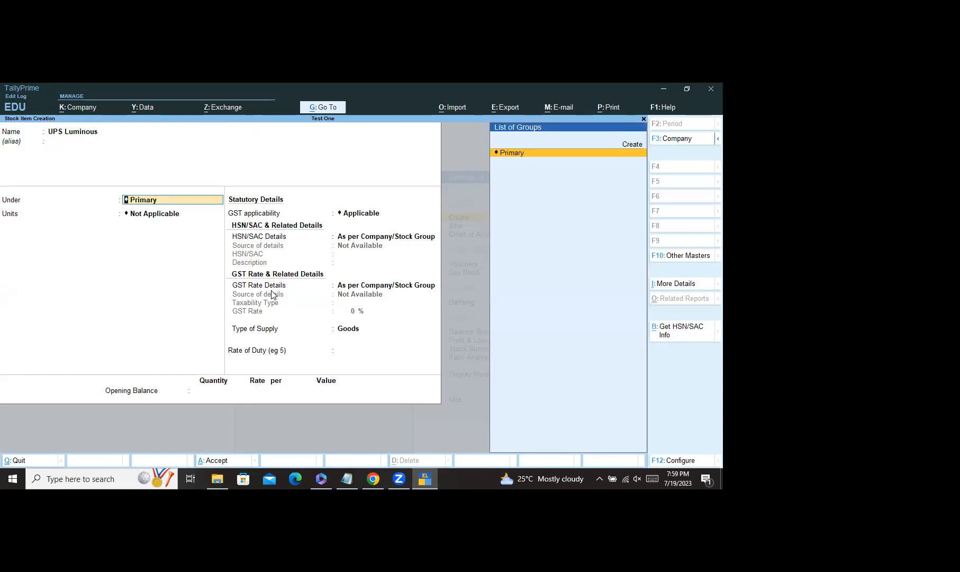
key("Return")
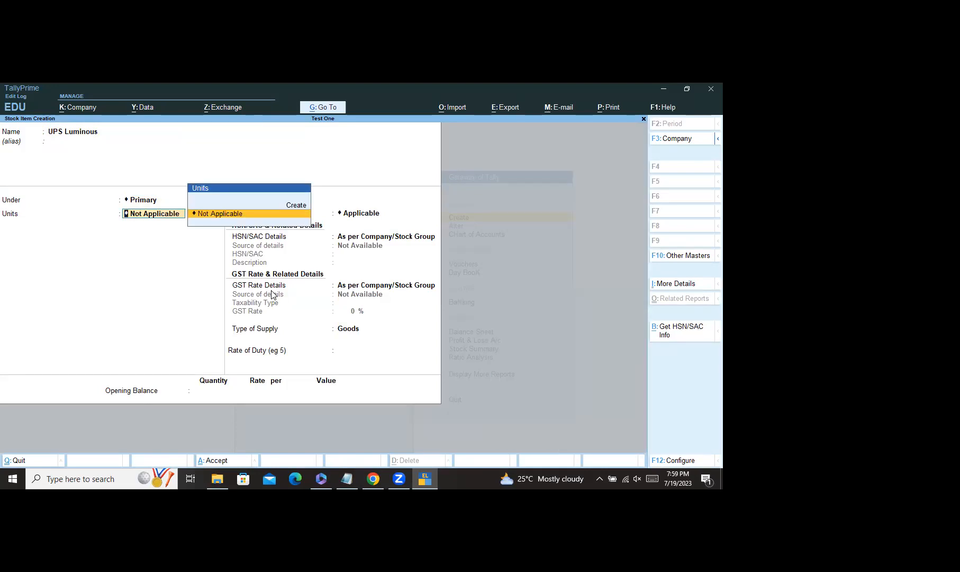
Step: Create the unit Nos for UPS Luminous and save the stock item
type("No")
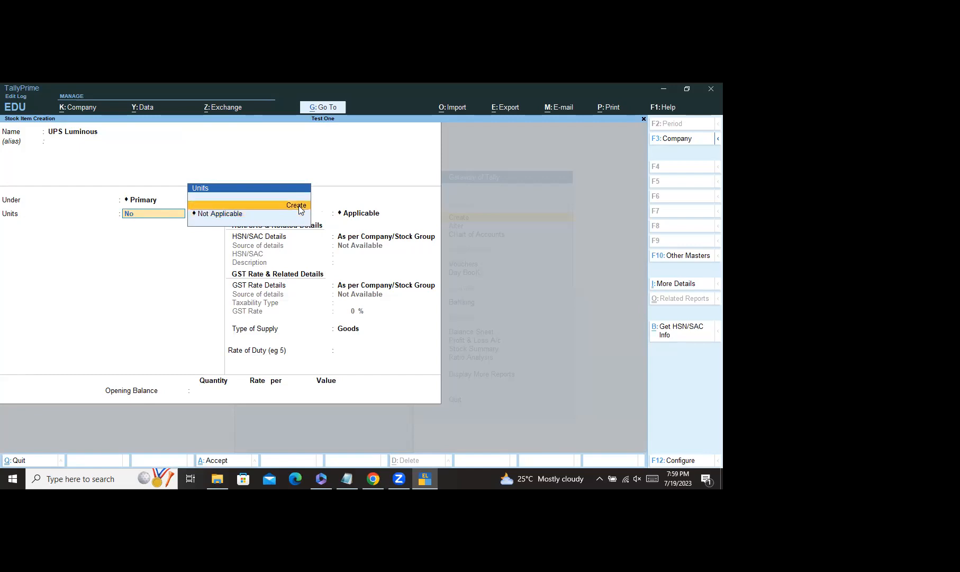
left_click(297, 206)
type("Nos")
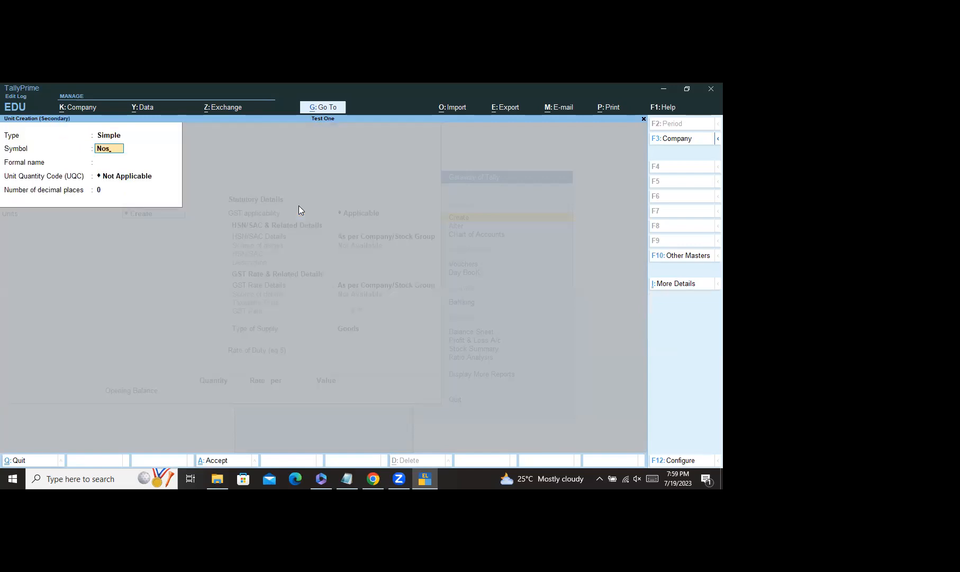
key("Return")
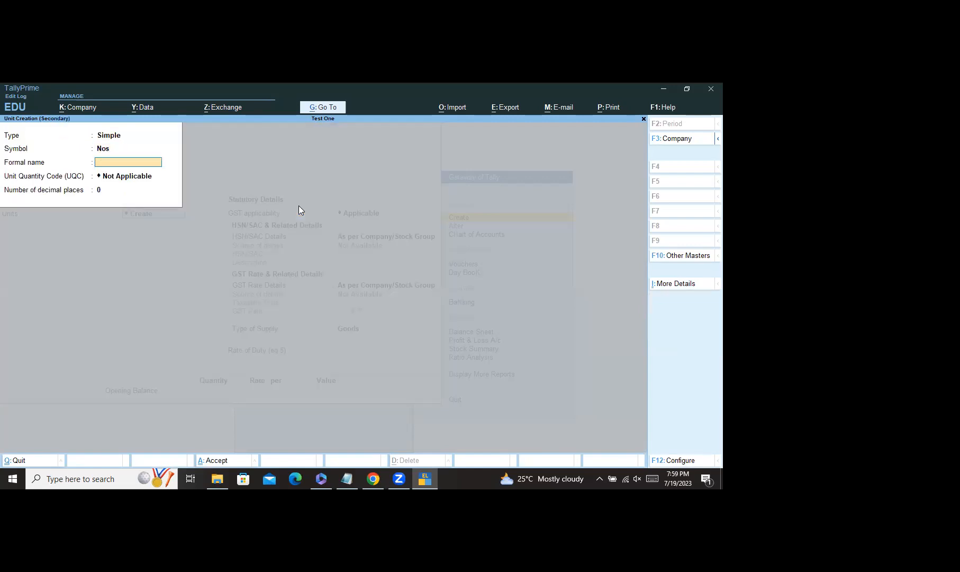
key("Return")
key("Return")
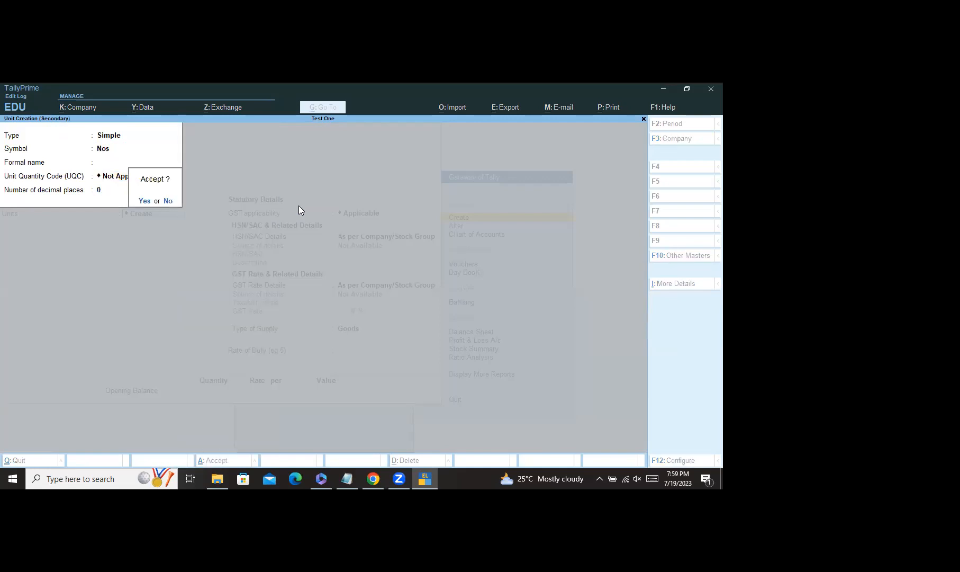
key("Return")
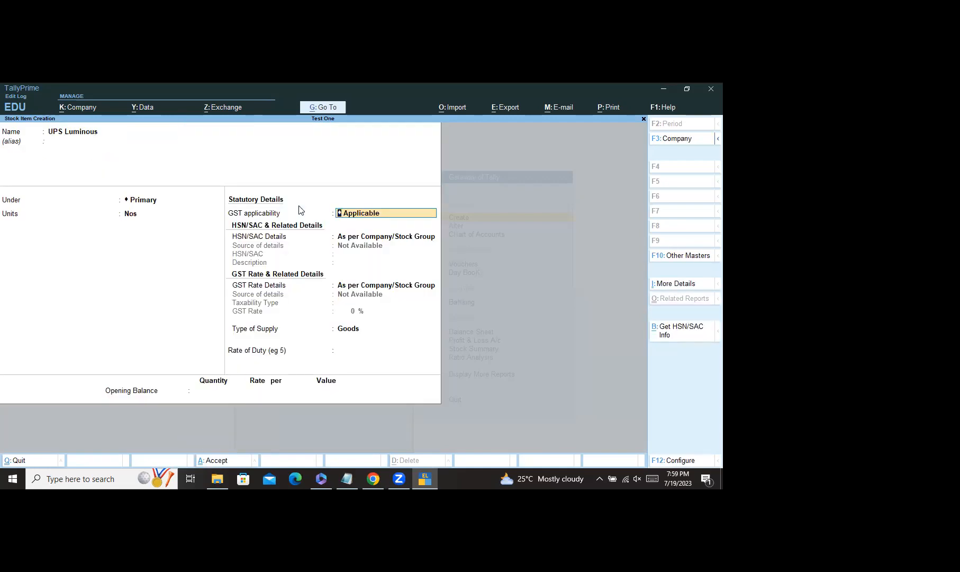
key("ctrl+a")
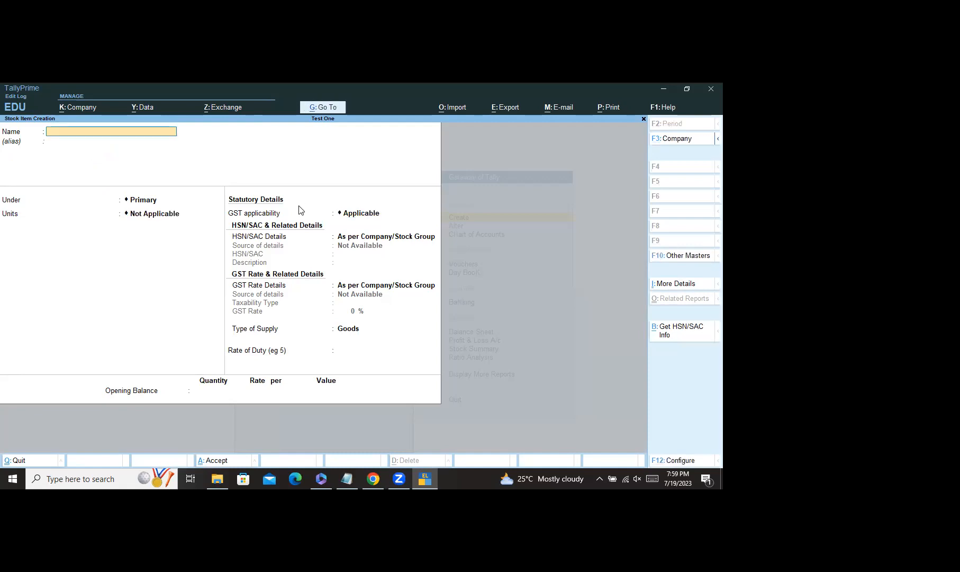
Step: Leave the blank stock item form and masters list to return to the Gateway of Tally
key("Escape")
key("y")
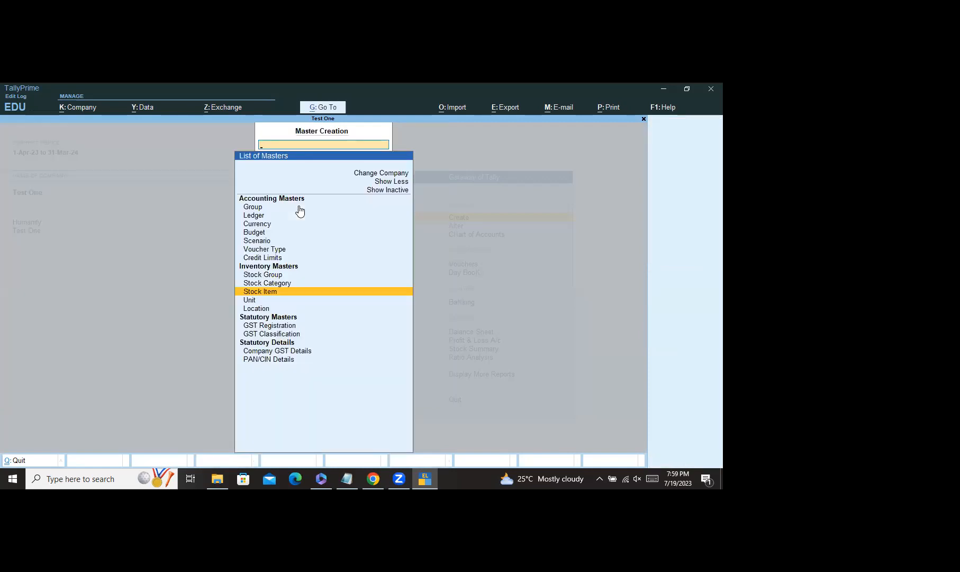
key("Escape")
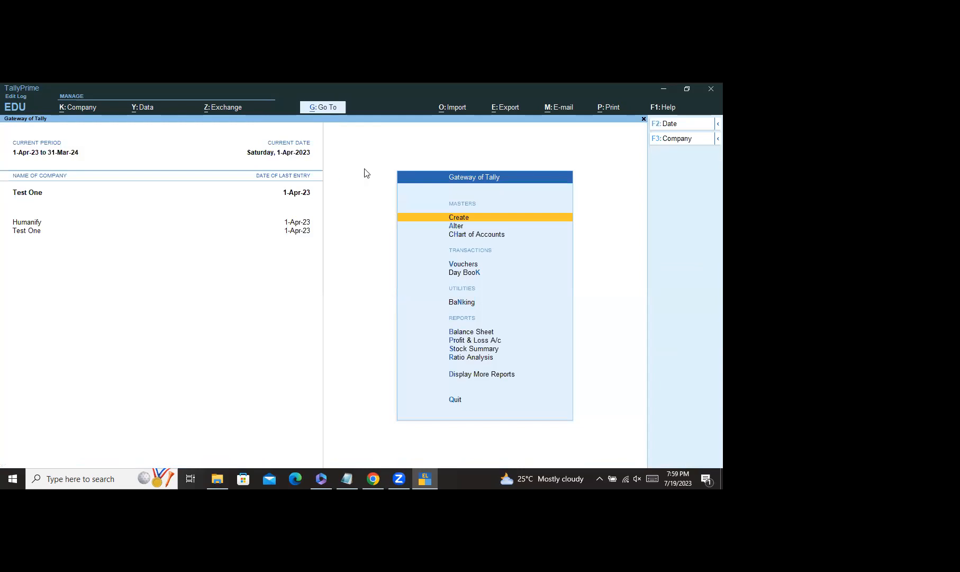
Step: Open GST Rate Setup for Stock Items via More Reports > GST Reports > GST Utilities
left_click(488, 374)
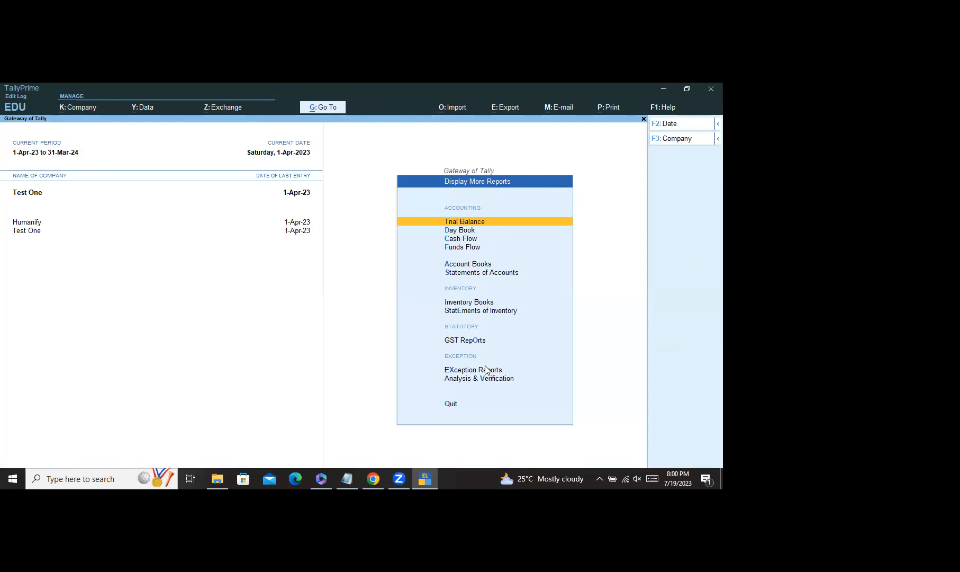
left_click(472, 340)
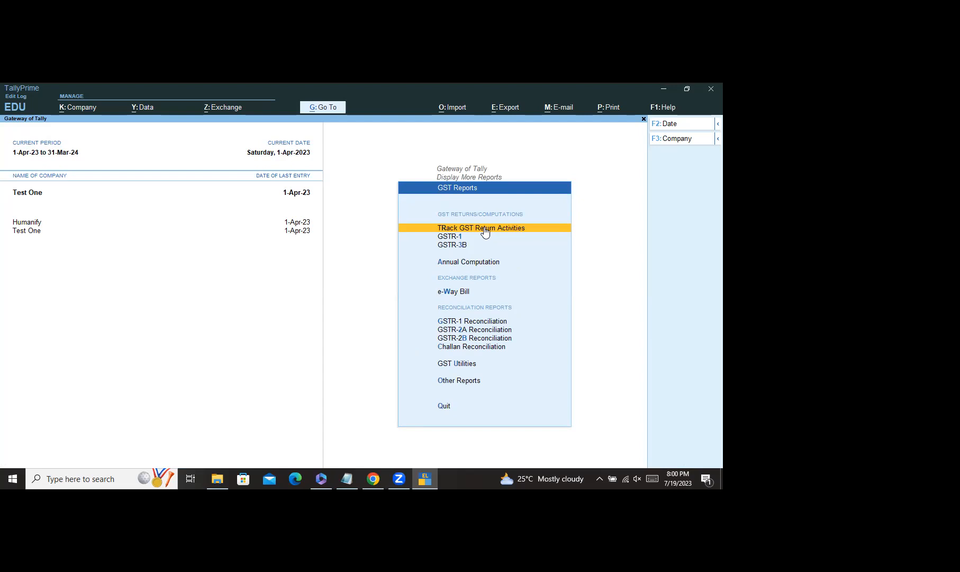
left_click(462, 364)
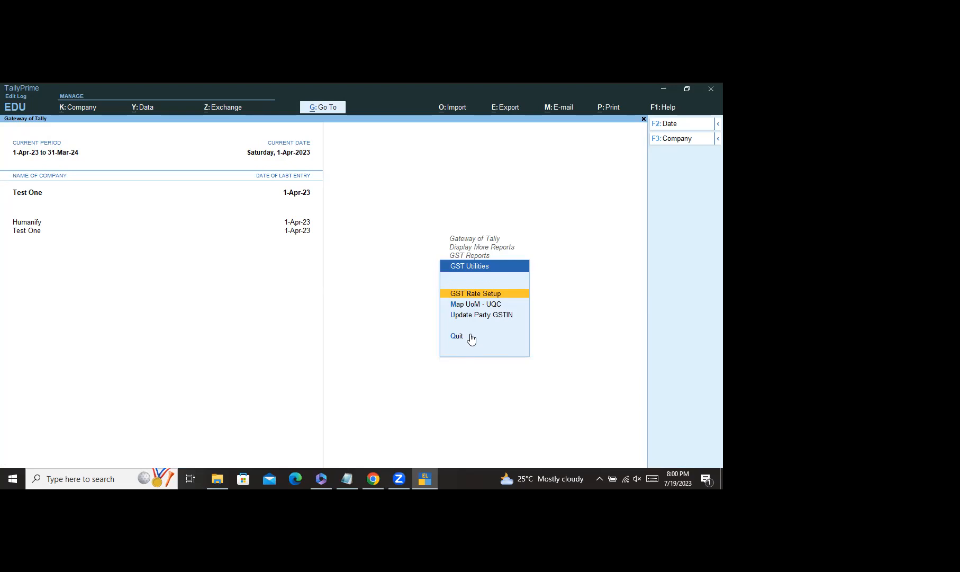
left_click(491, 295)
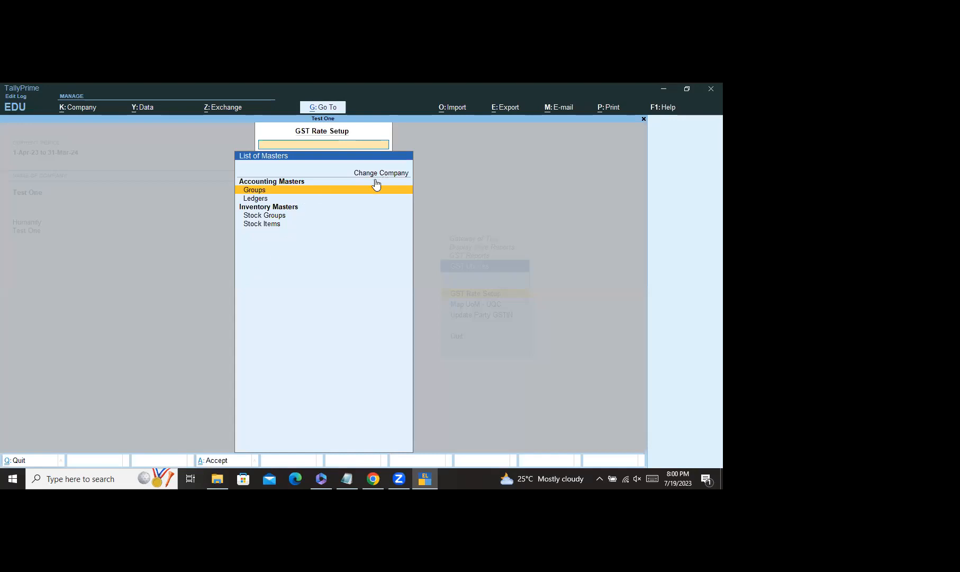
left_click(255, 224)
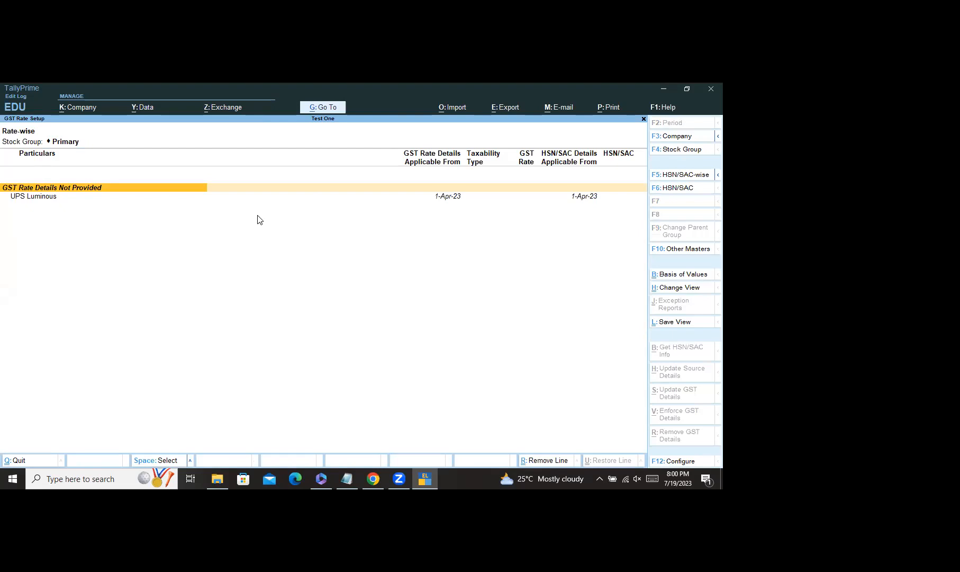
Step: Mark UPS Luminous among the items missing GST rate details and open its GST update
key("Return")
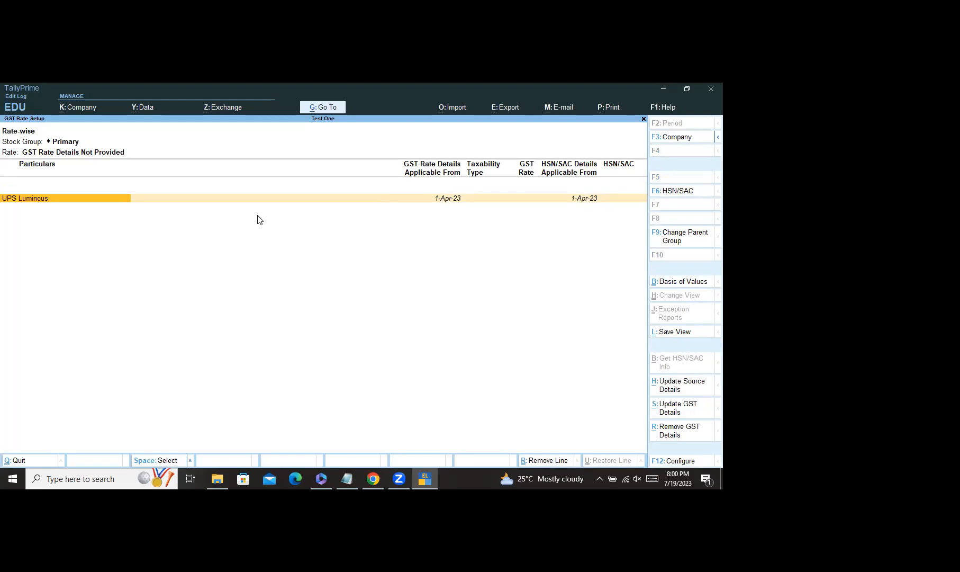
key("space")
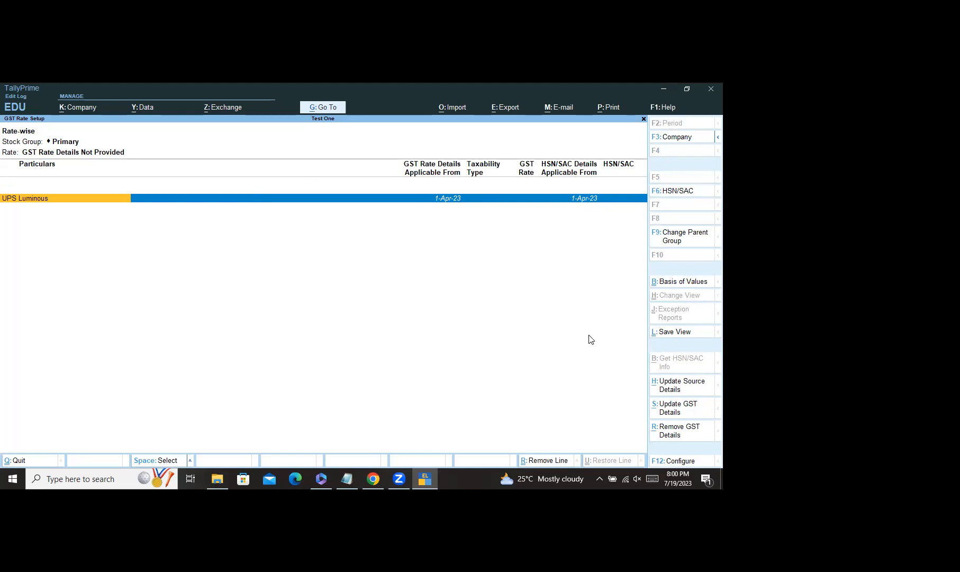
left_click(694, 409)
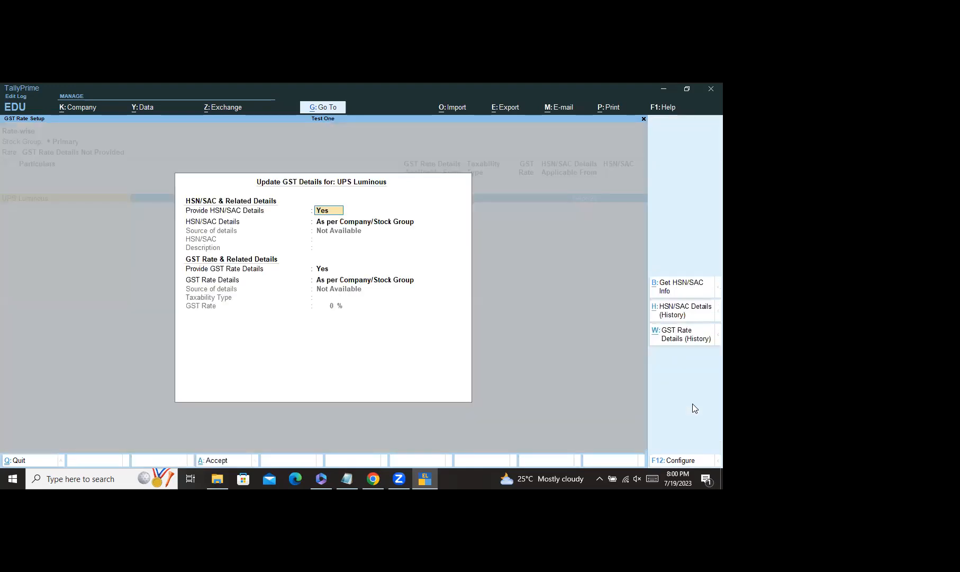
key("Return")
key("Return")
key("Return")
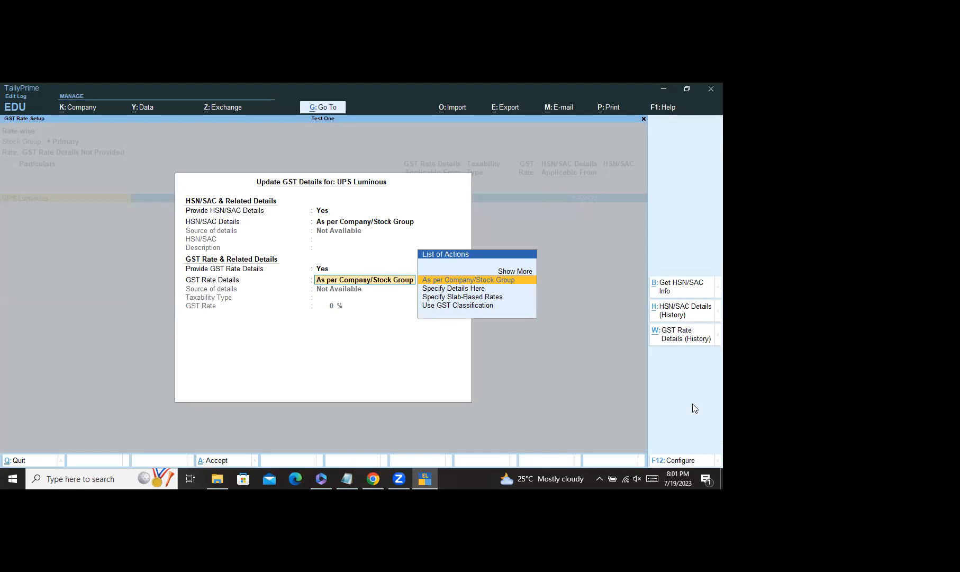
key("Return")
key("Return")
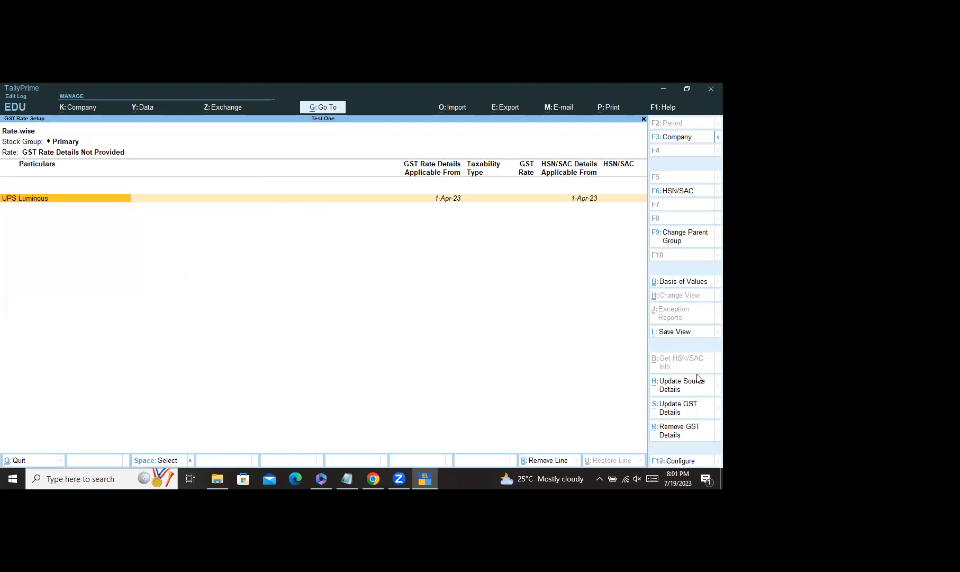
Step: Give UPS Luminous a Taxable 12% GST rate from 1-Apr-23 and return to GST Reports
left_click(677, 416)
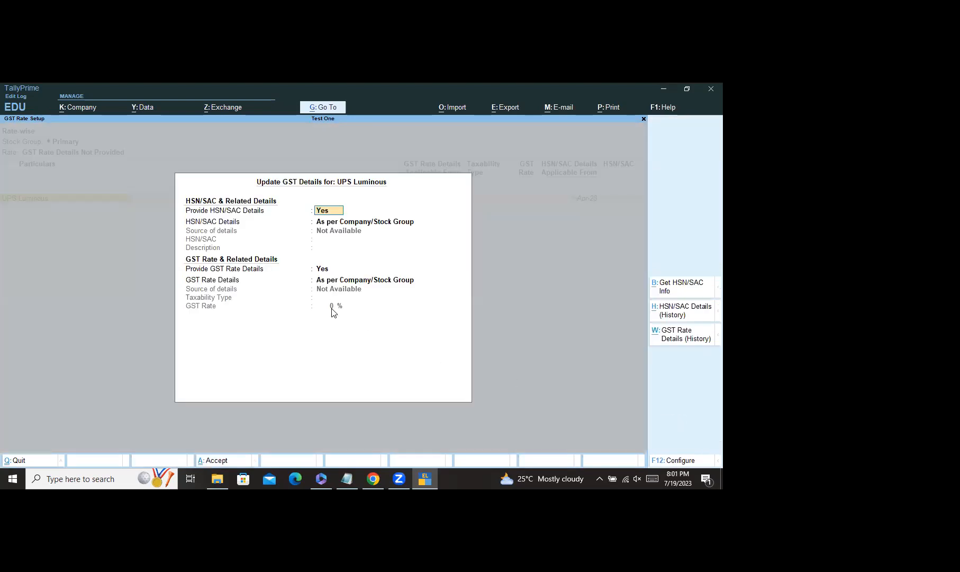
key("Return")
key("Return")
key("Return")
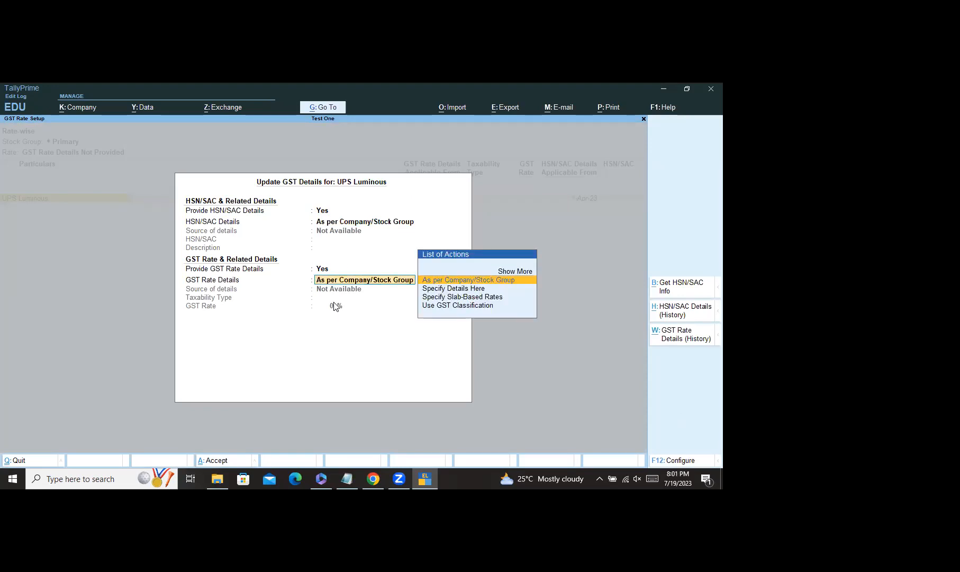
left_click(468, 290)
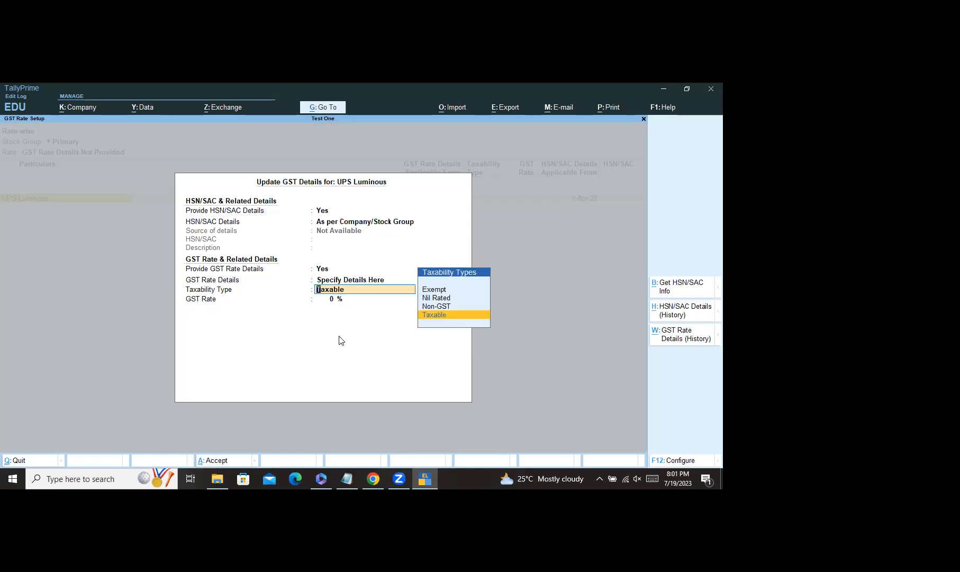
key("Return")
type("12")
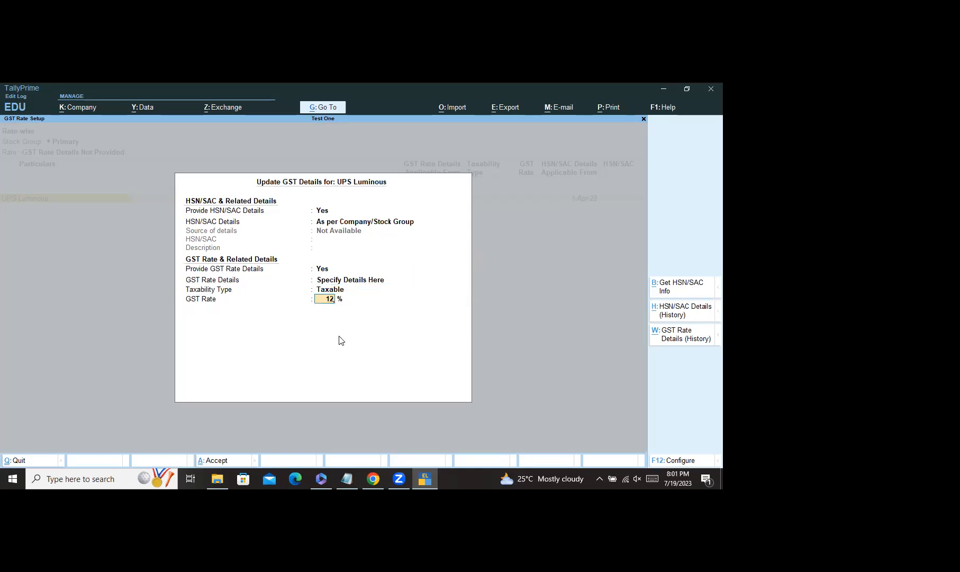
key("Return")
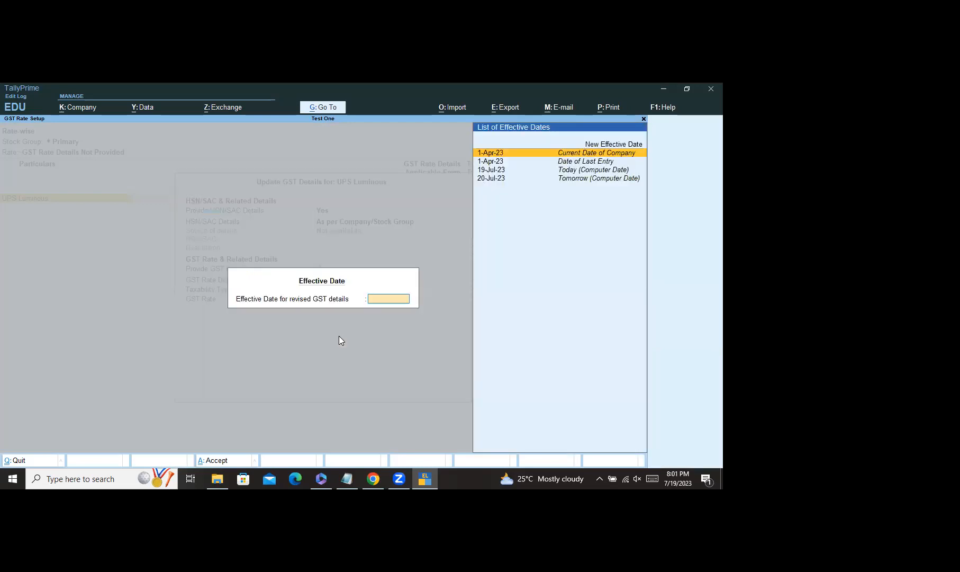
key("Return")
key("Return")
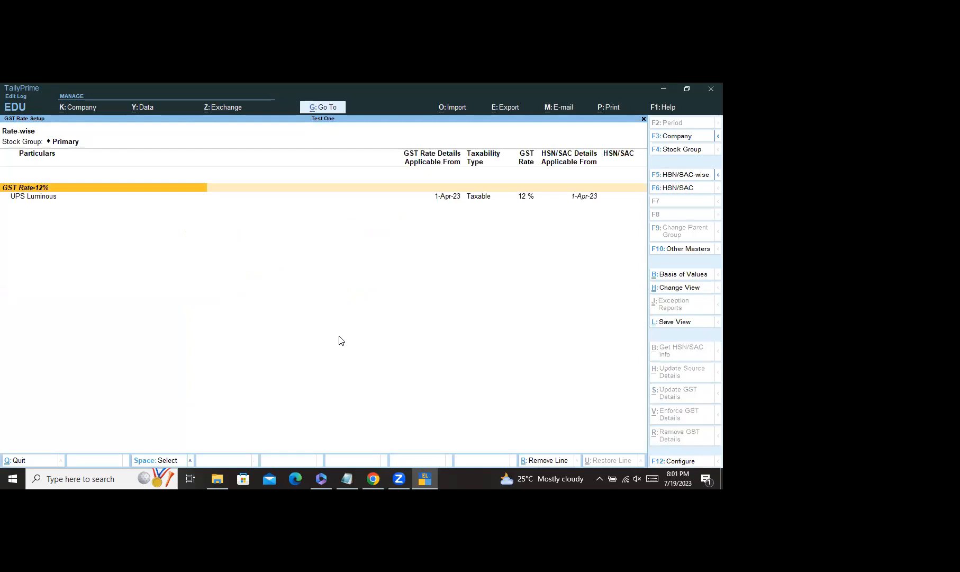
key("Escape")
key("Escape")
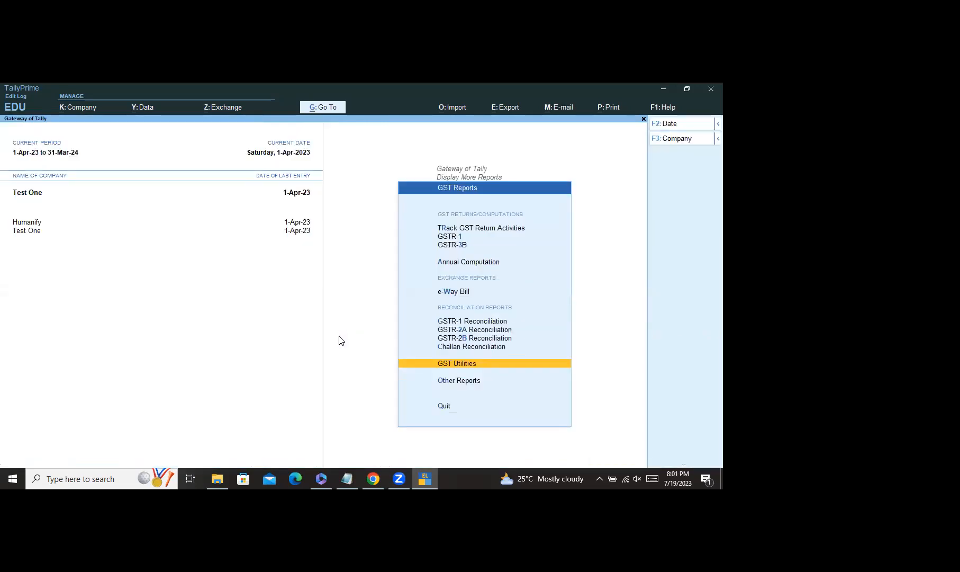
key("Escape")
key("Escape")
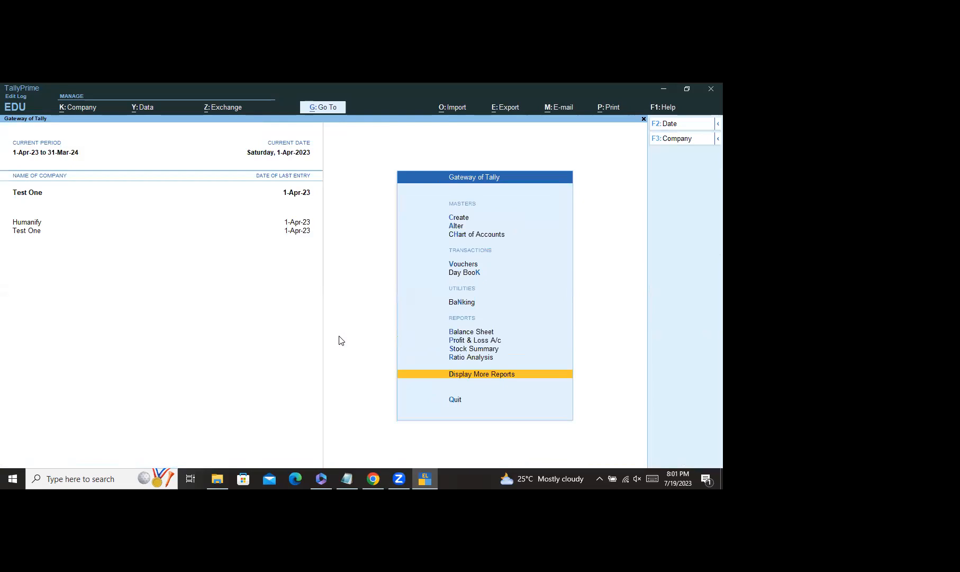
Step: Pick the inactive Rejections Out voucher type from the other voucher types and activate it
left_click(464, 266)
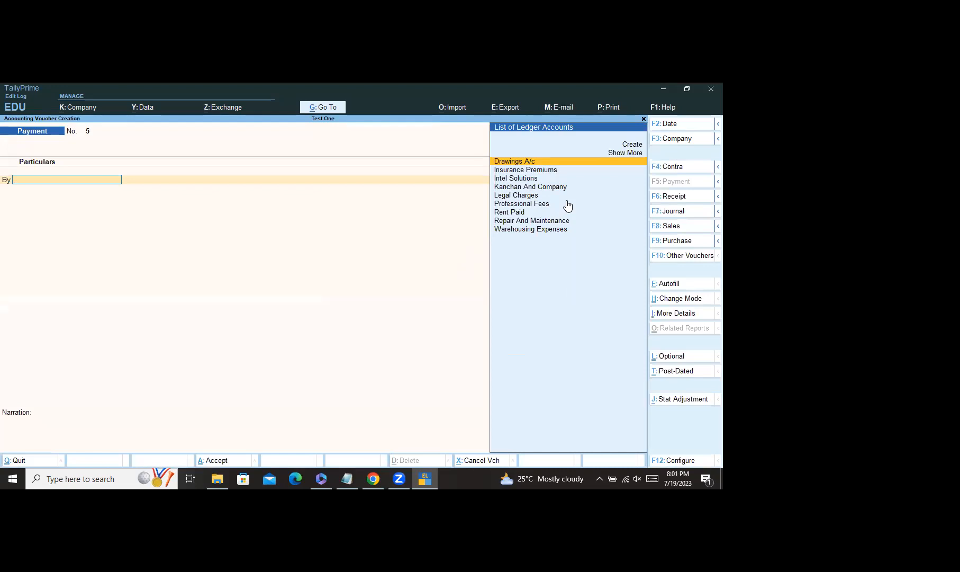
left_click(684, 255)
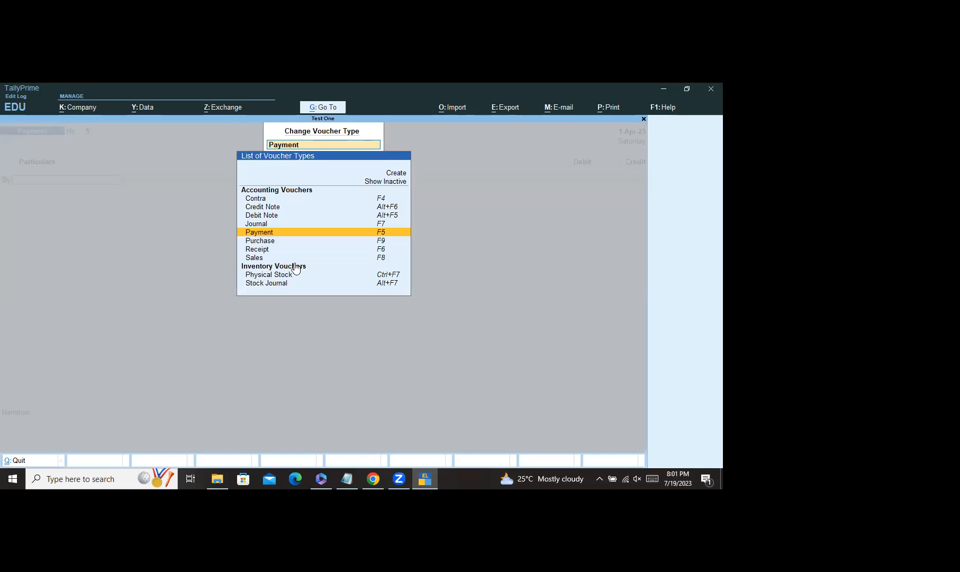
left_click(383, 183)
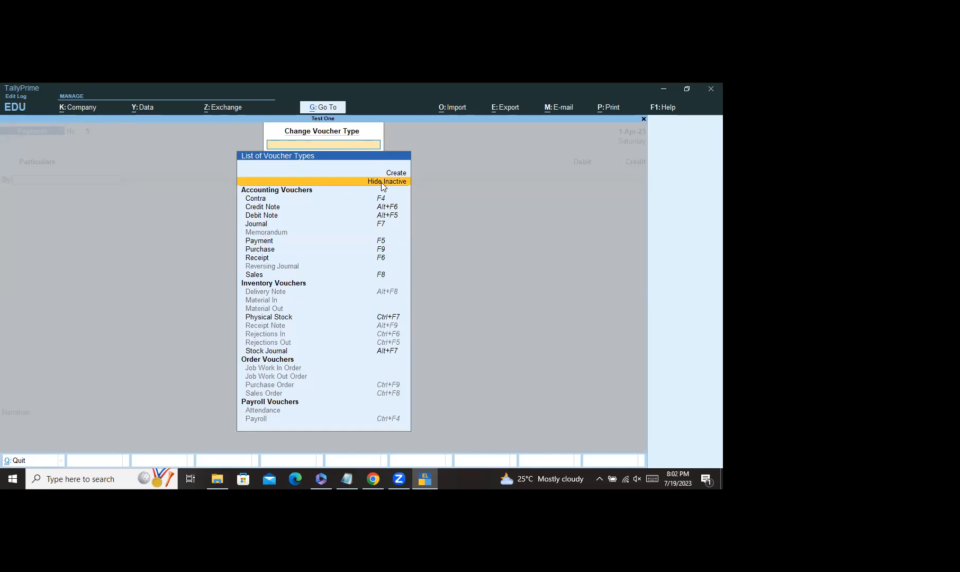
left_click(283, 343)
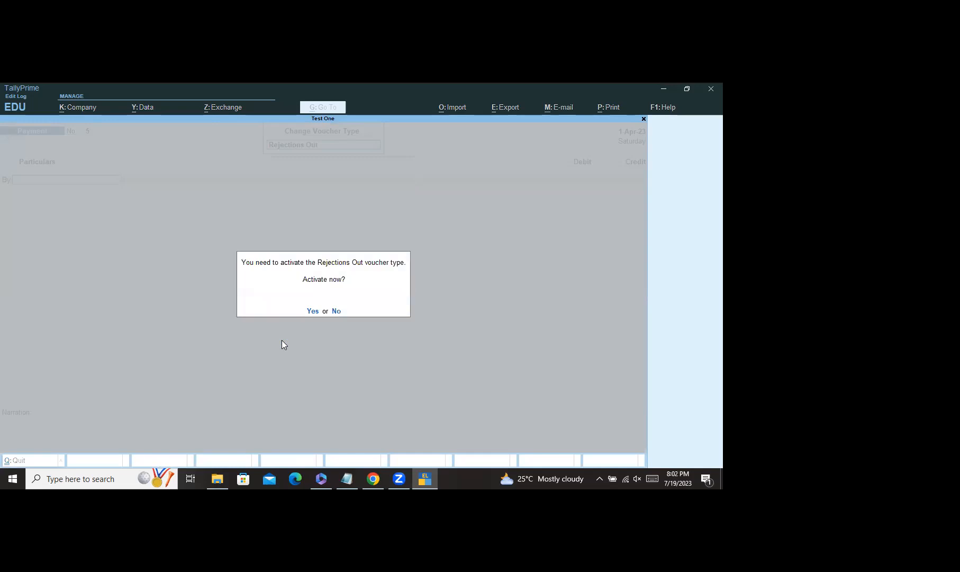
left_click(313, 311)
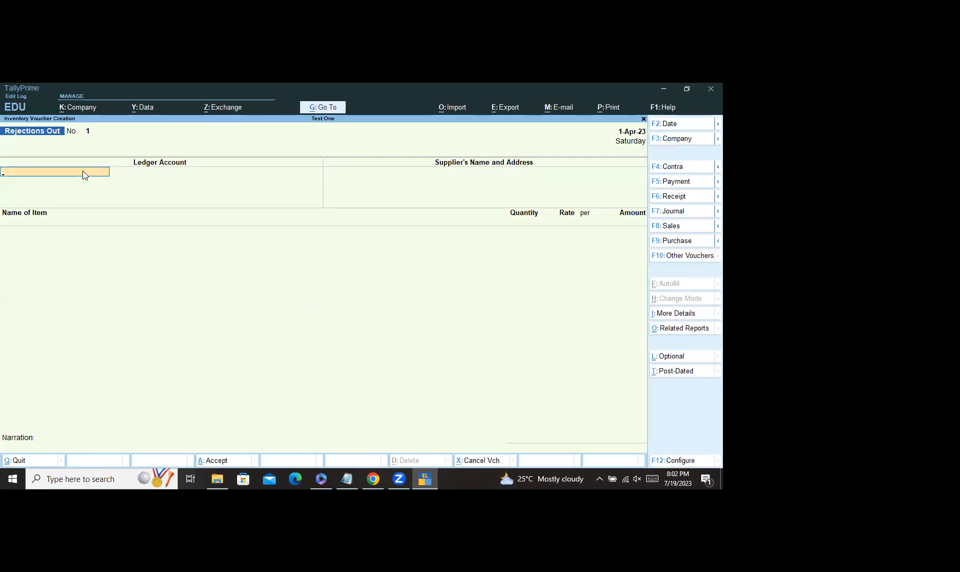
Step: Create a new ledger from the Ledger Account list and start naming it 'Purchase'
type("S")
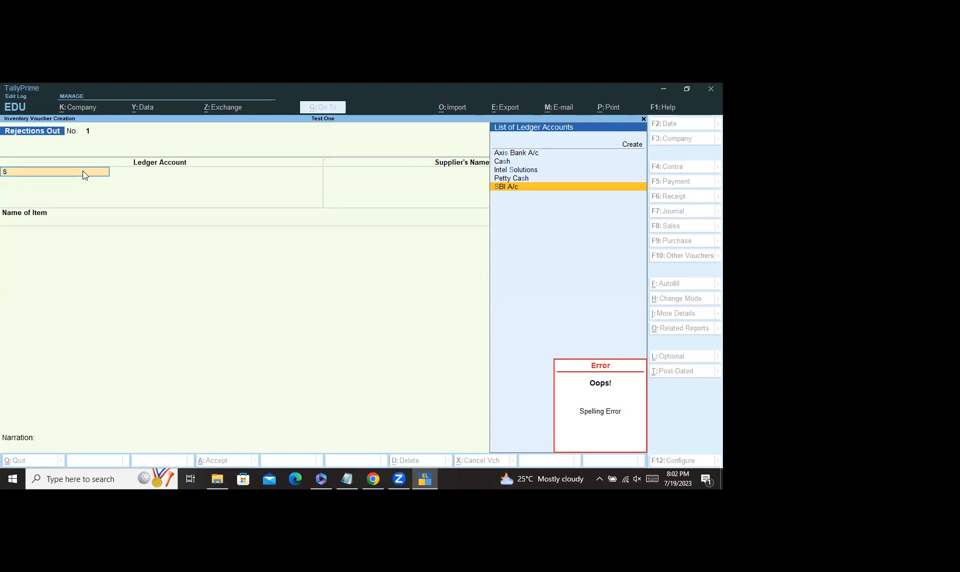
key("BackSpace")
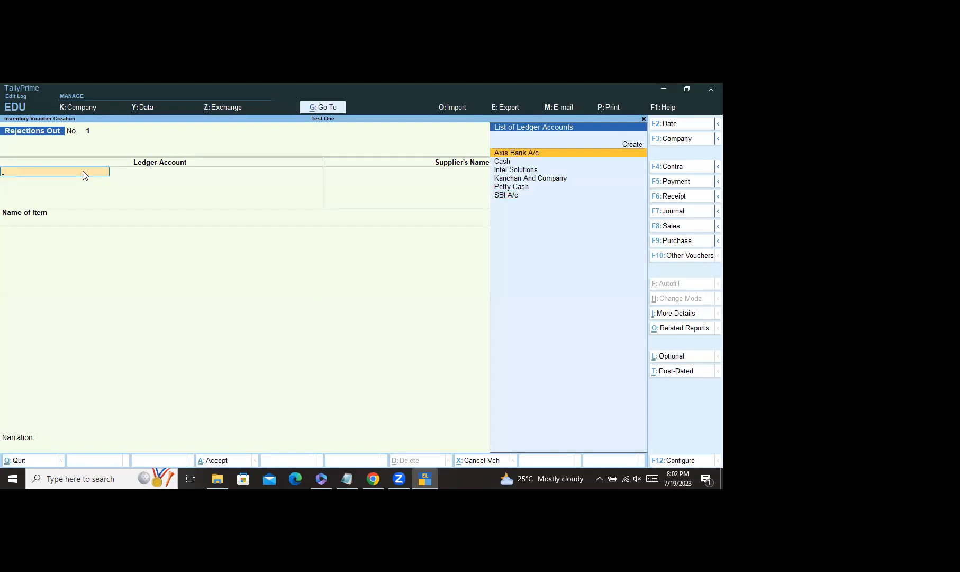
type("Pu")
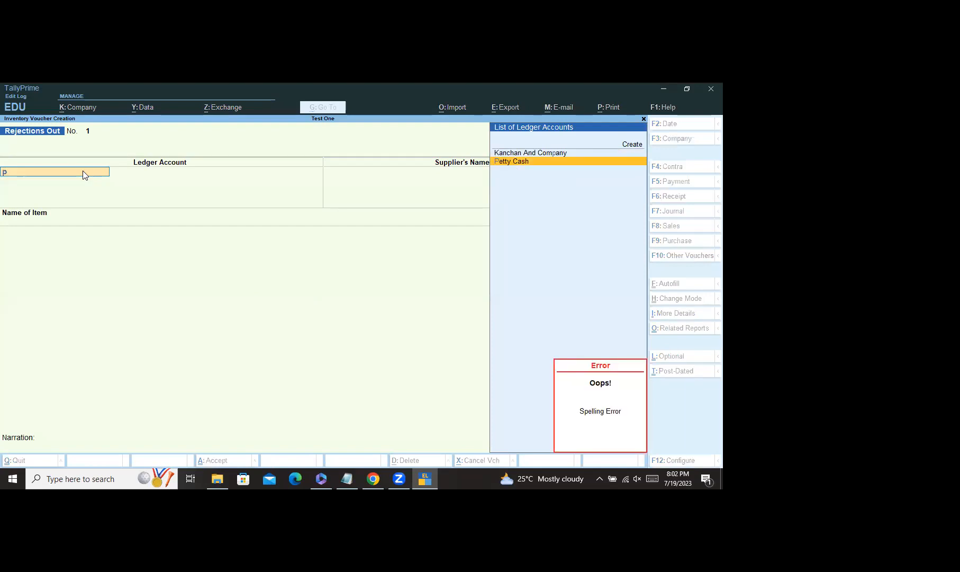
left_click(632, 146)
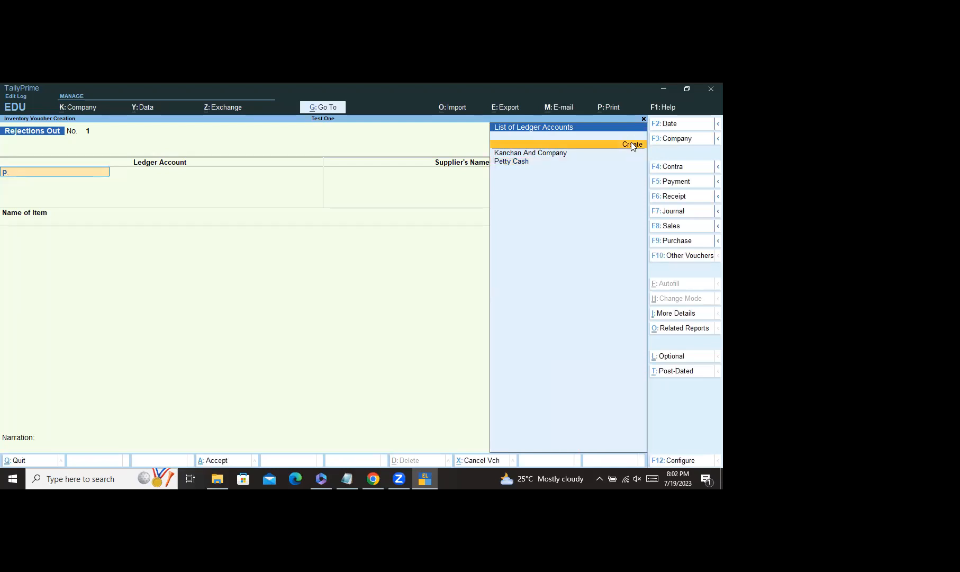
left_click(632, 146)
type("Purch")
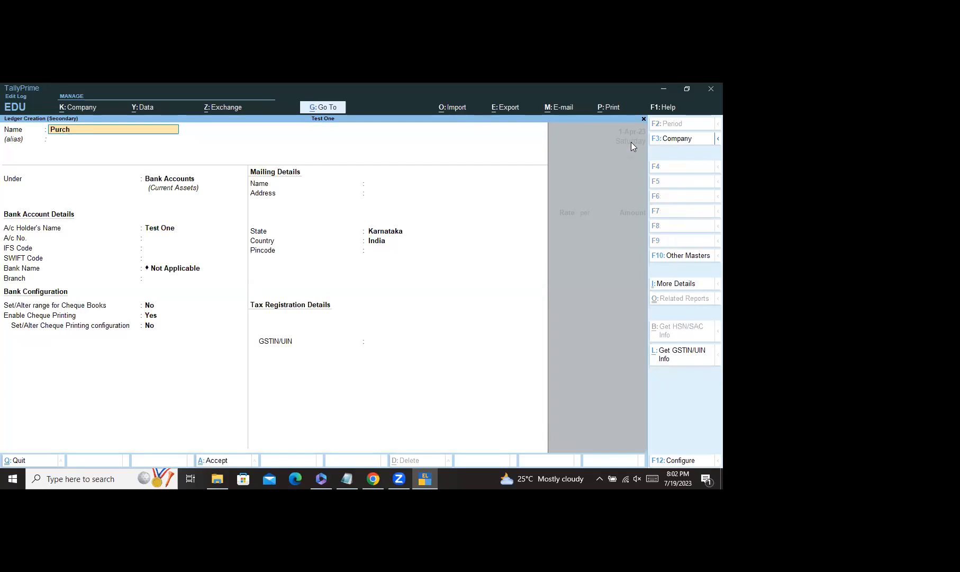
type("ase")
Step: Name the ledger 'Purchase Return', put it under Sundry Creditors, and save it
key("BackSpace")
type("RE")
key("BackSpace")
type("t")
key("BackSpace")
key("Return")
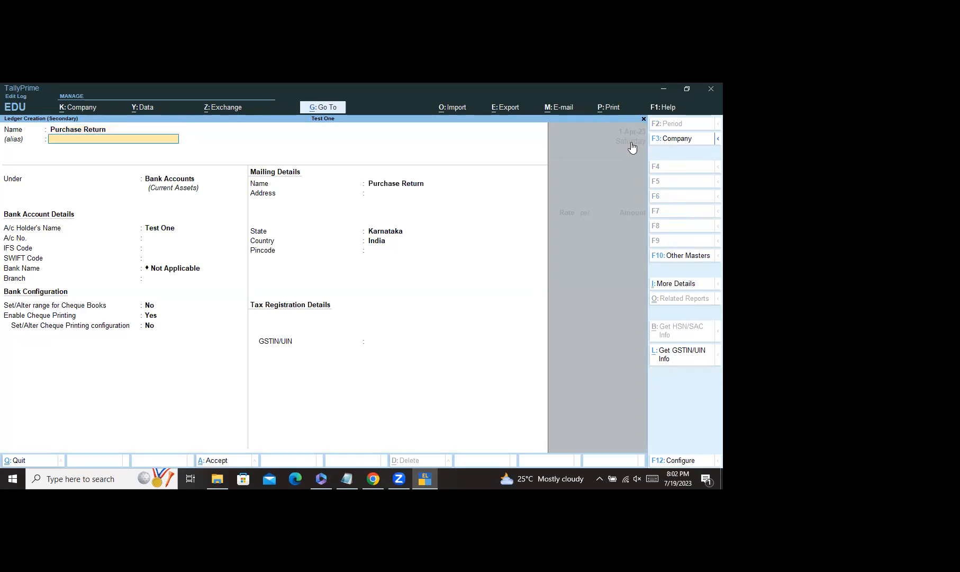
type("Sun")
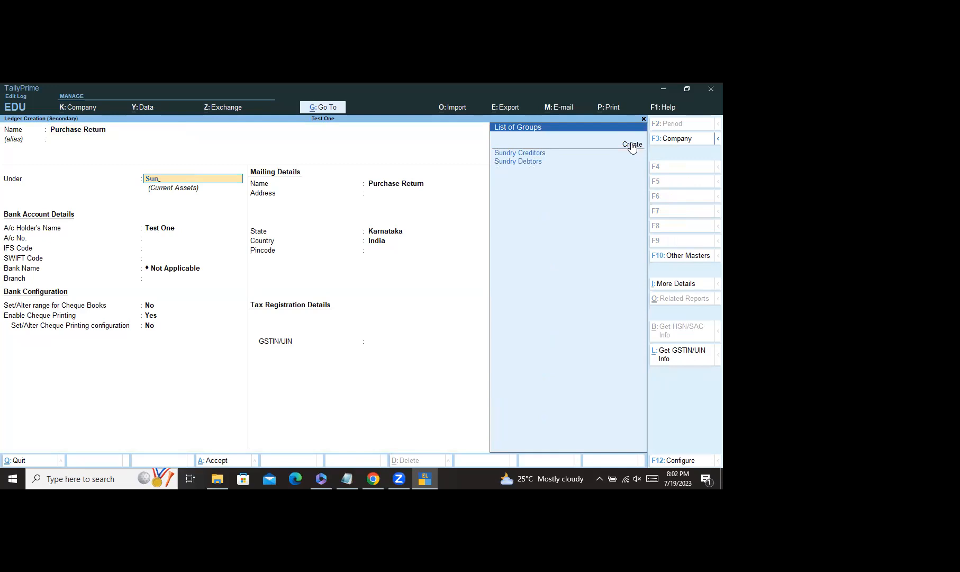
left_click(532, 155)
key("ctrl+a")
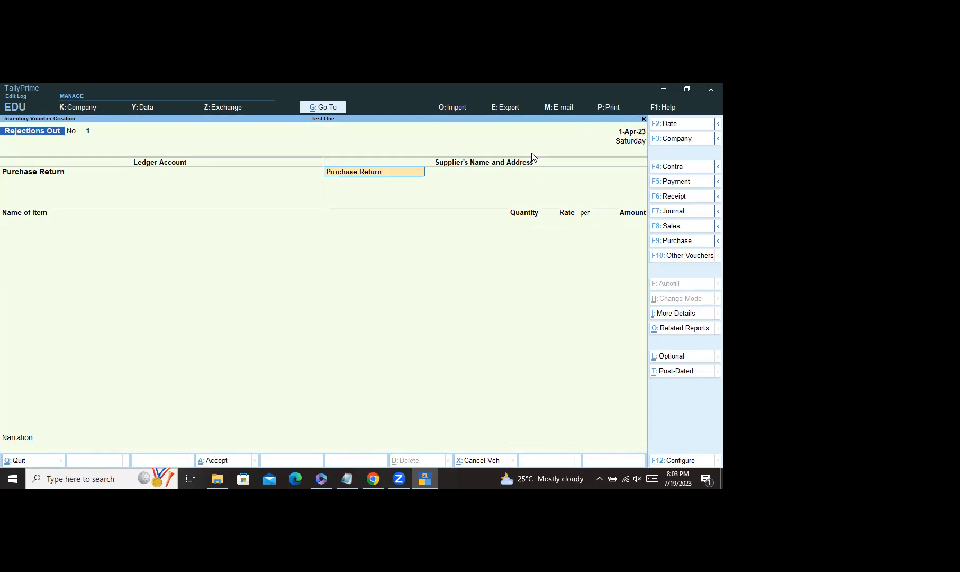
Step: Enter Sarala And Company as the supplier and skip the address line
type("S")
type("nd Company")
key("Return")
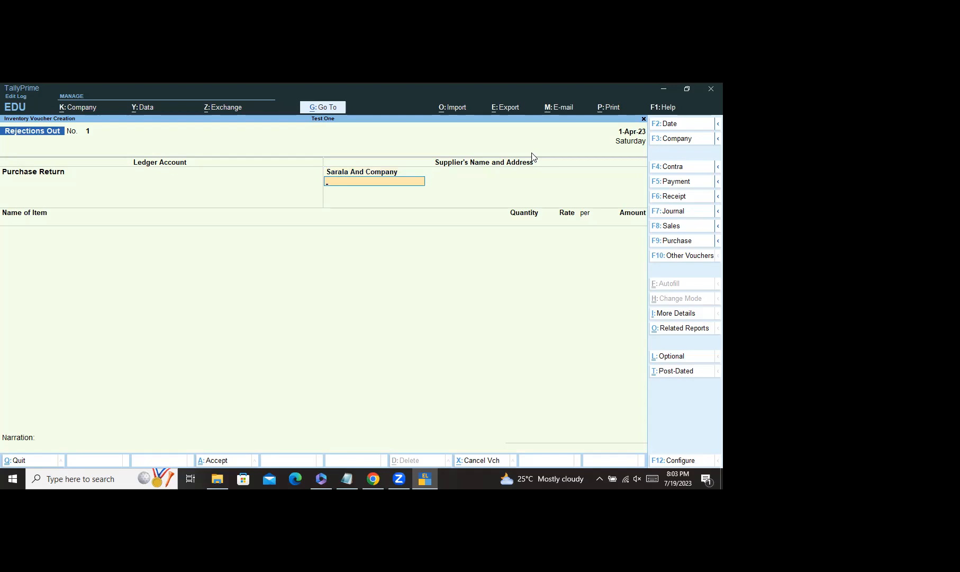
key("Return")
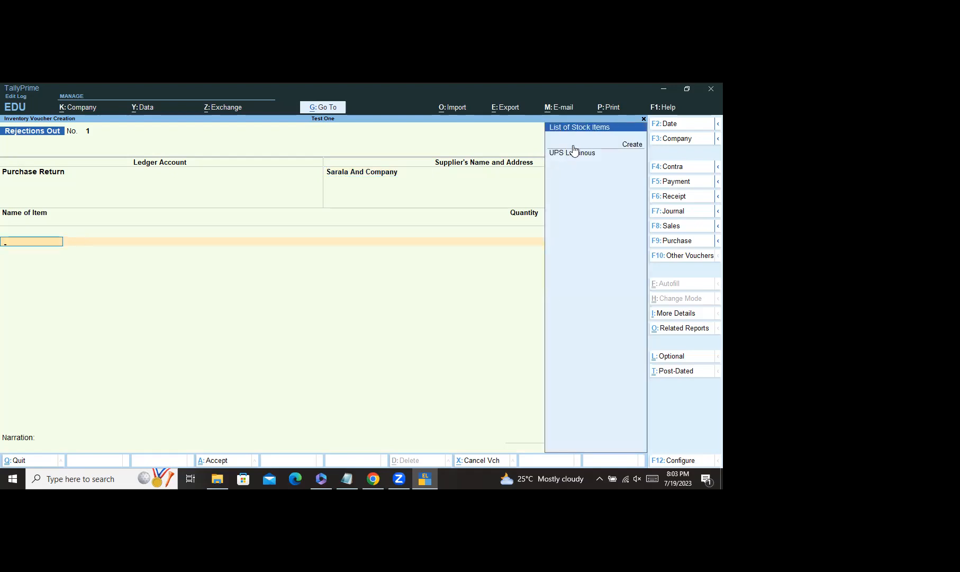
Step: Add UPS Luminous under tracking number 1 with quantity 3 Nos at rate 5,000
left_click(574, 153)
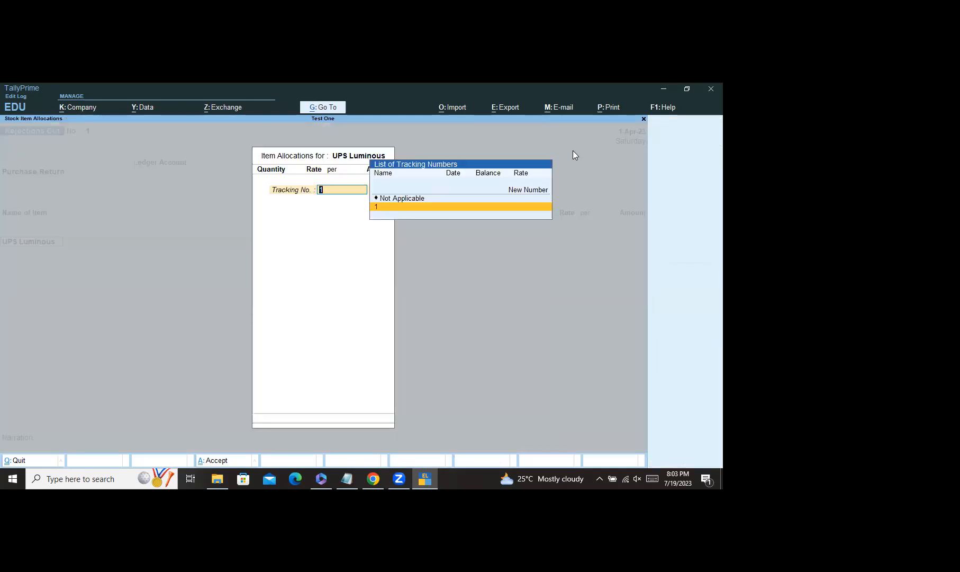
key("Up")
key("Down")
key("Return")
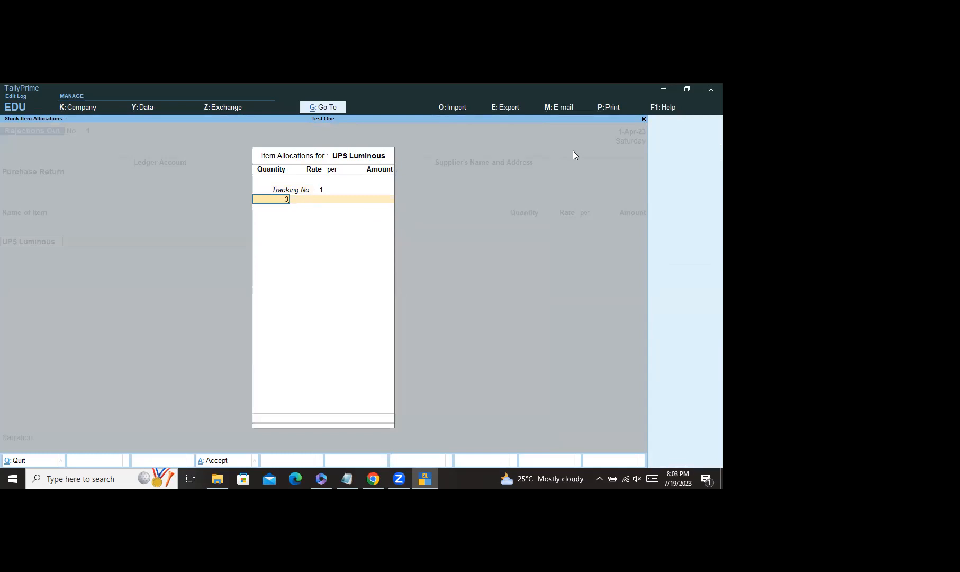
key("Return")
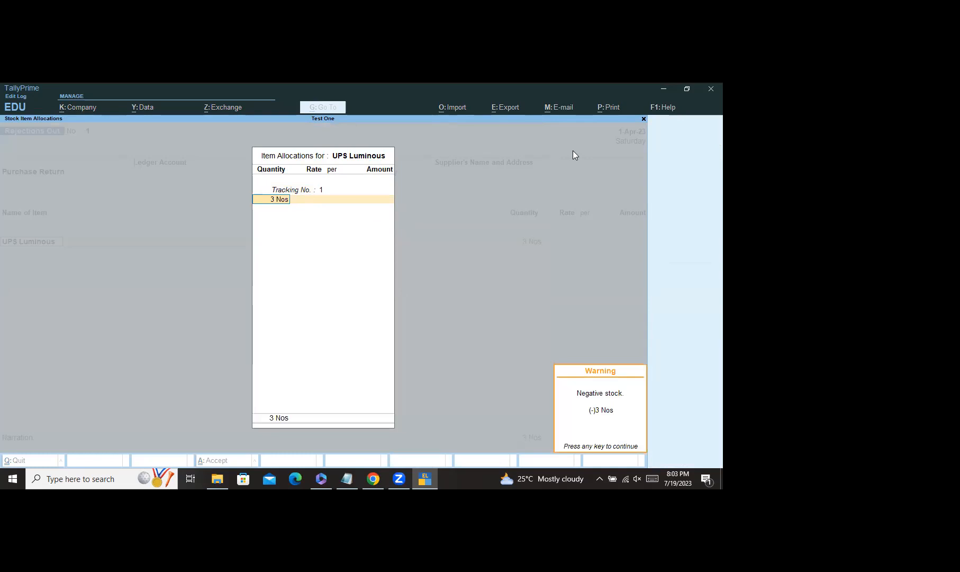
key("Return")
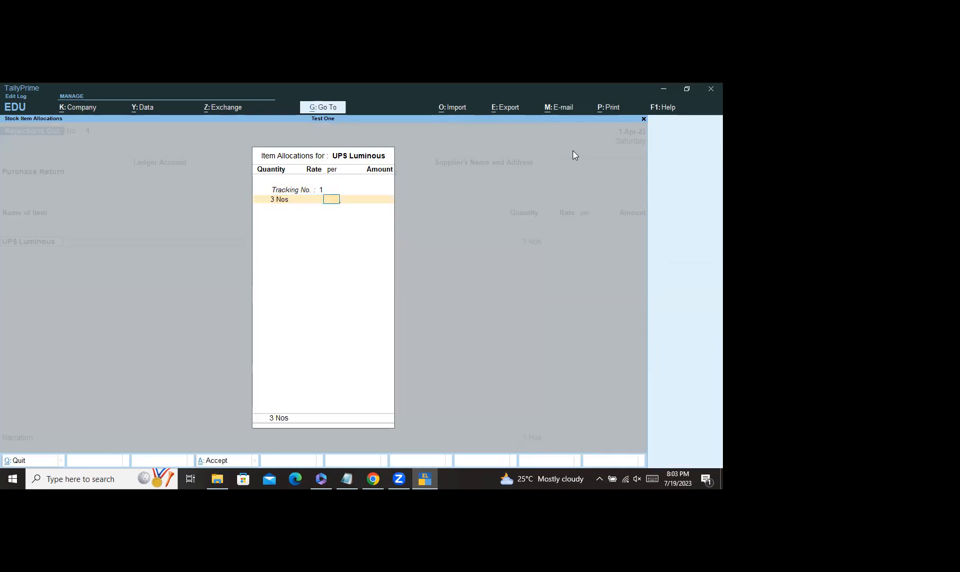
key("BackSpace")
type("5000")
key("Return")
key("Return")
key("Return")
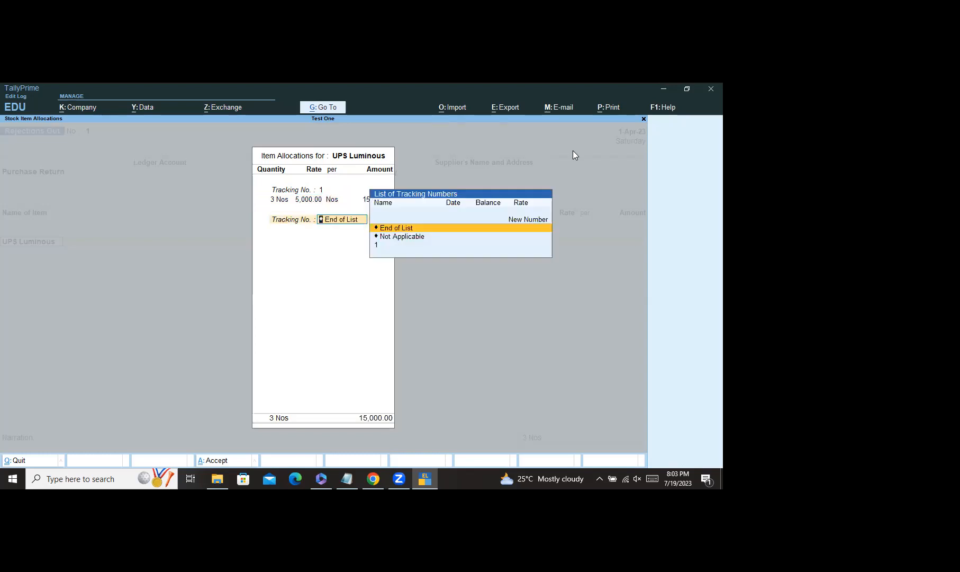
key("Return")
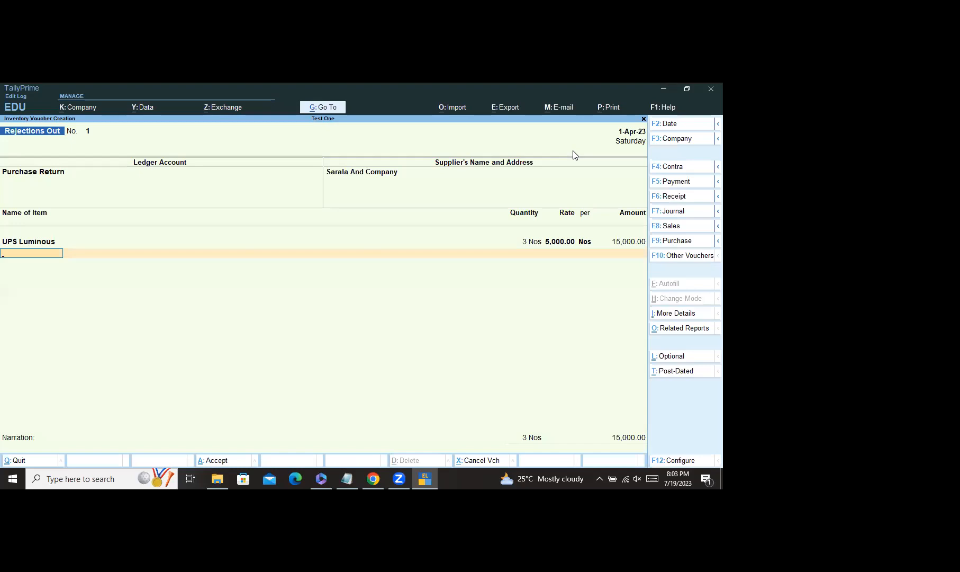
key("Return")
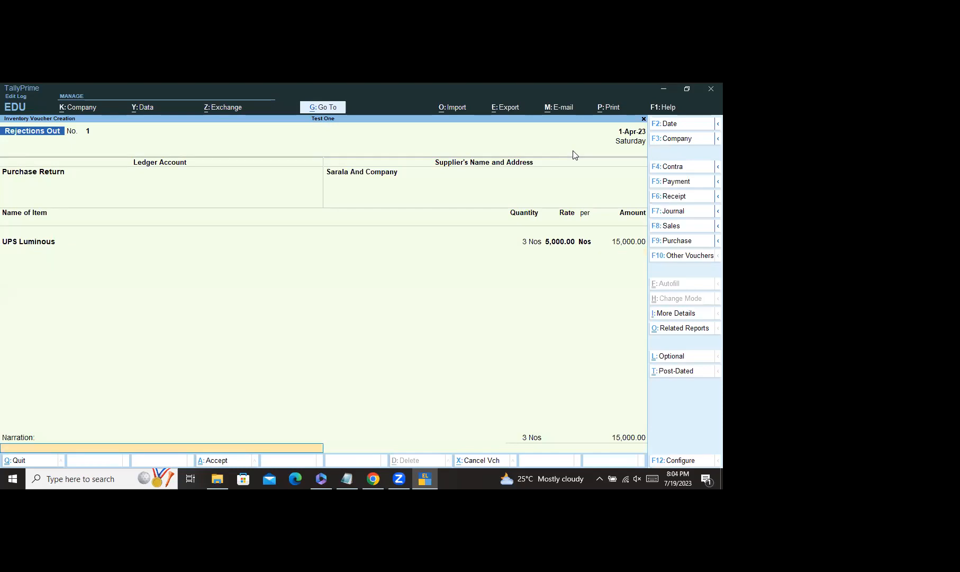
key("BackSpace")
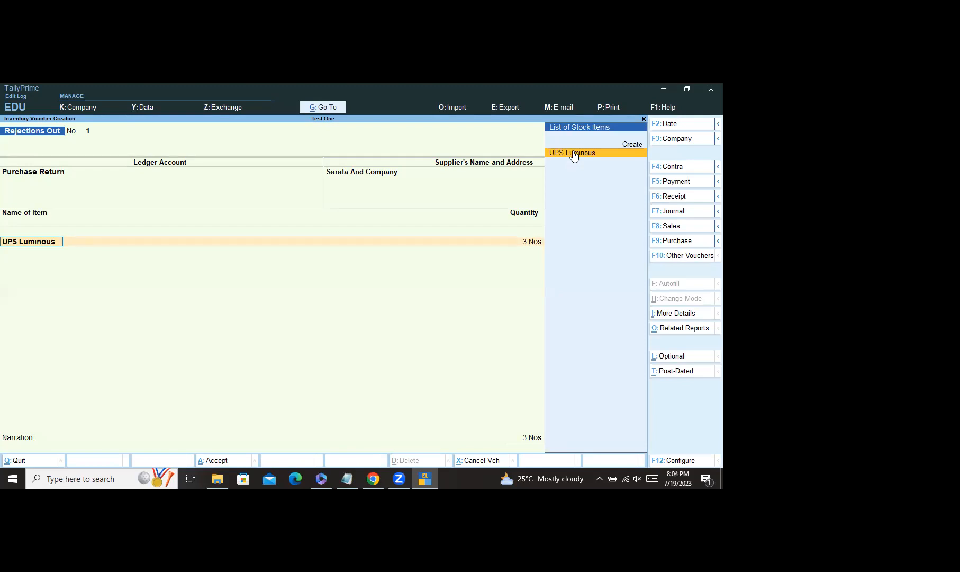
key("Return")
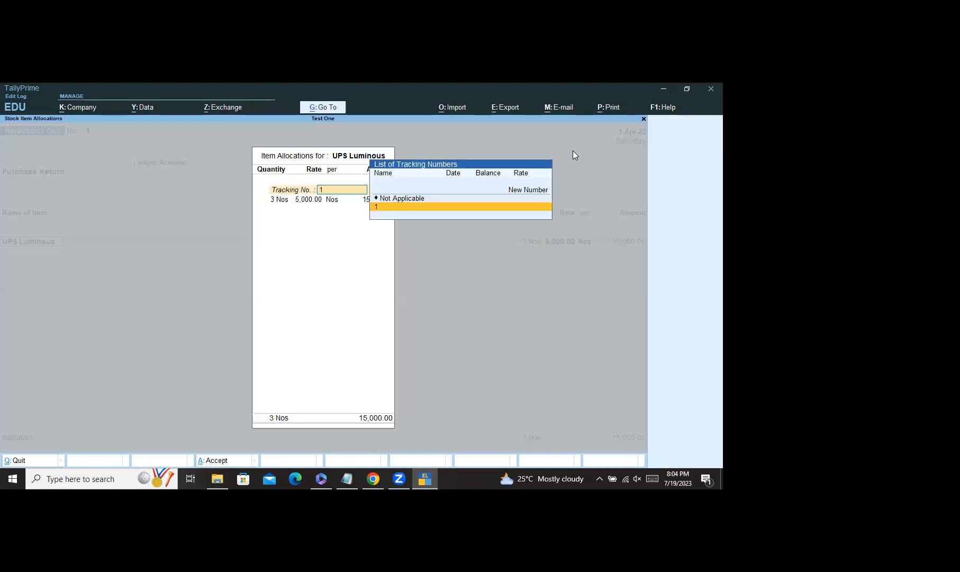
key("Return")
key("Return")
key("Return")
key("Return")
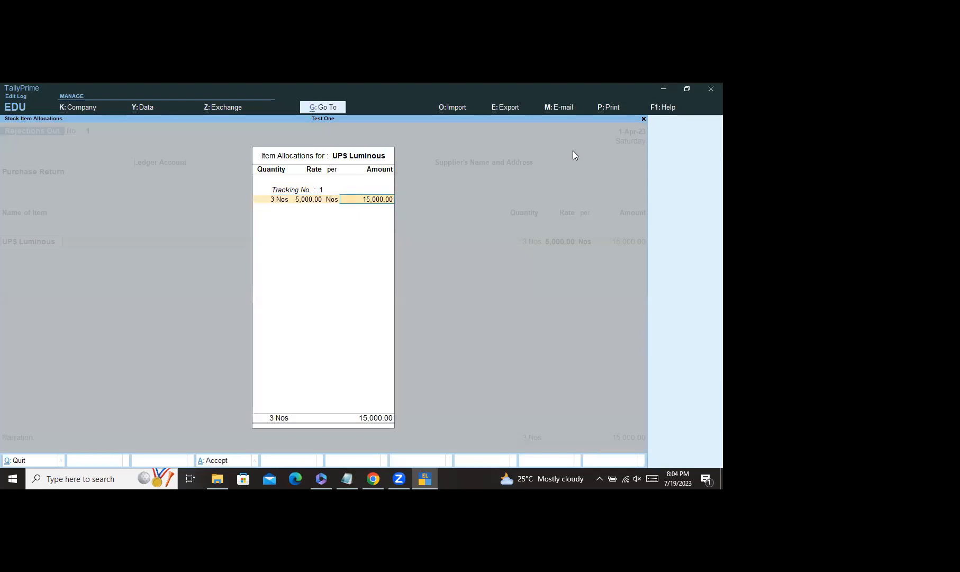
key("Return")
key("Return")
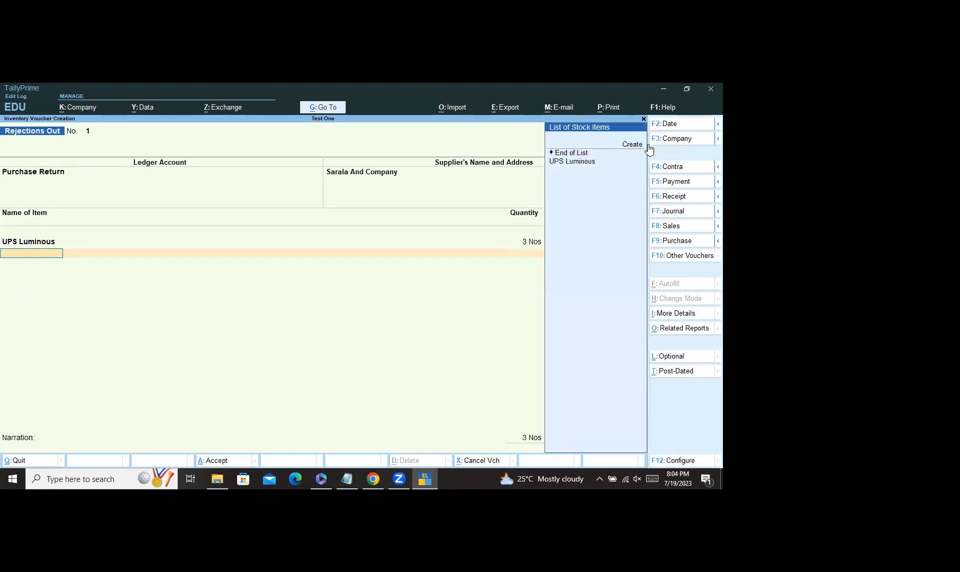
left_click(635, 145)
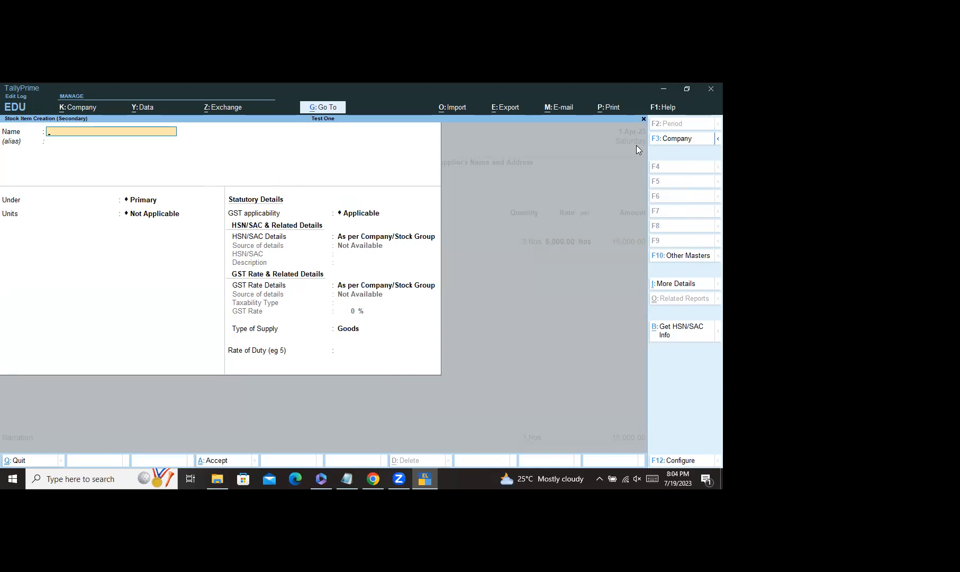
type("CGS")
key("BackSpace")
key("BackSpace")
key("BackSpace")
key("Escape")
key("y")
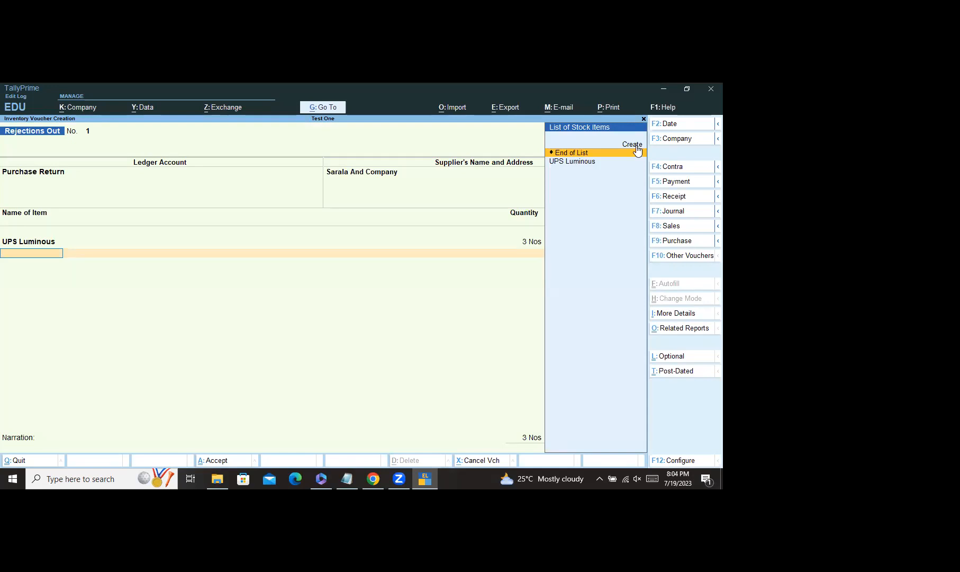
key("Return")
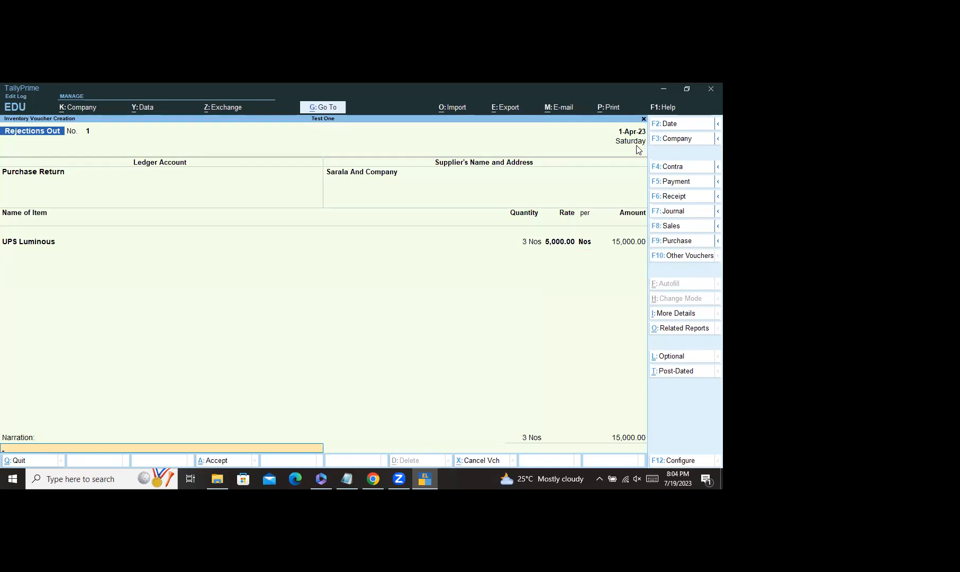
key("Return")
key("Return")
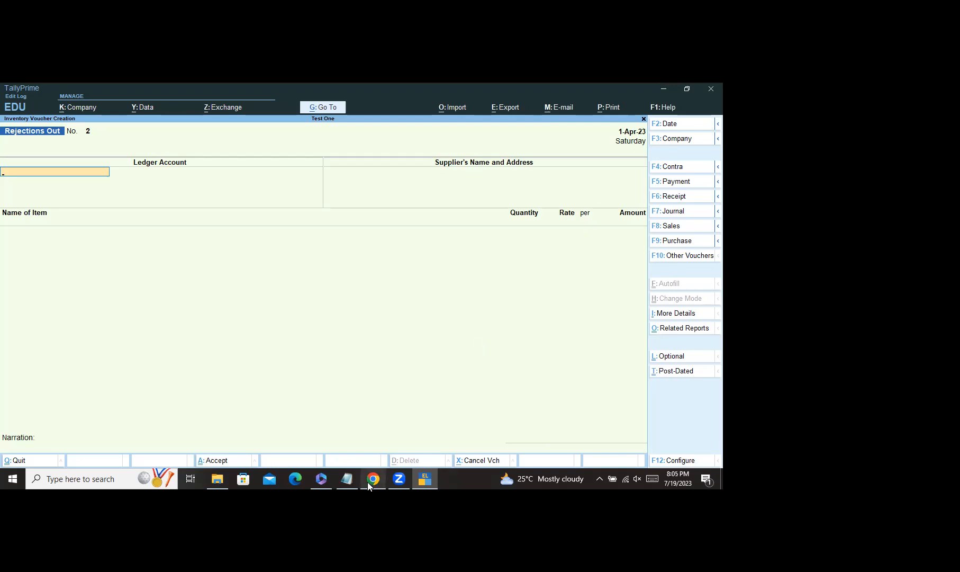
Step: Accept and save Rejections Out voucher No. 1, leaving a blank voucher No. 2
mouse_move(367, 481)
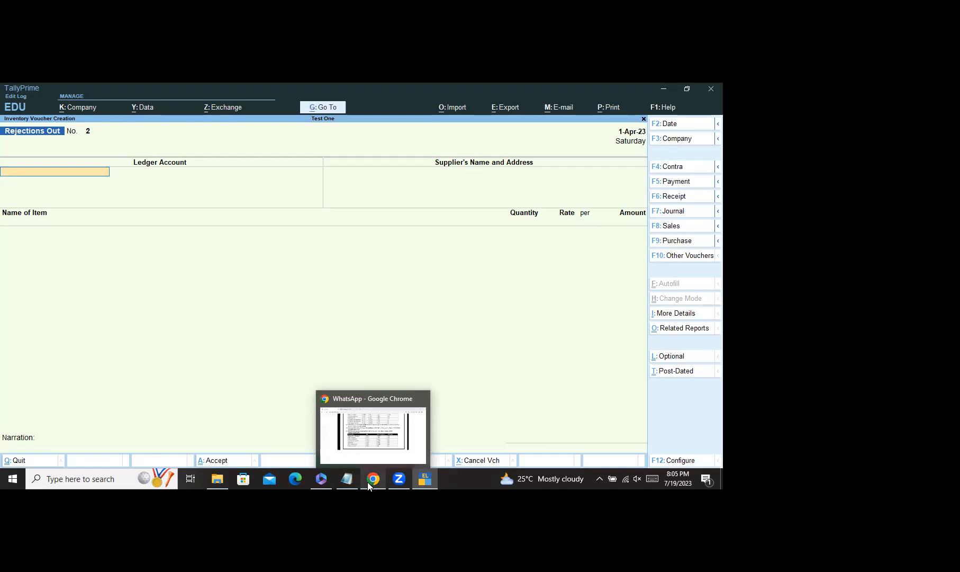
Step: Bring the WhatsApp assignment image forward and scroll up to tasks 10–19
left_click(381, 453)
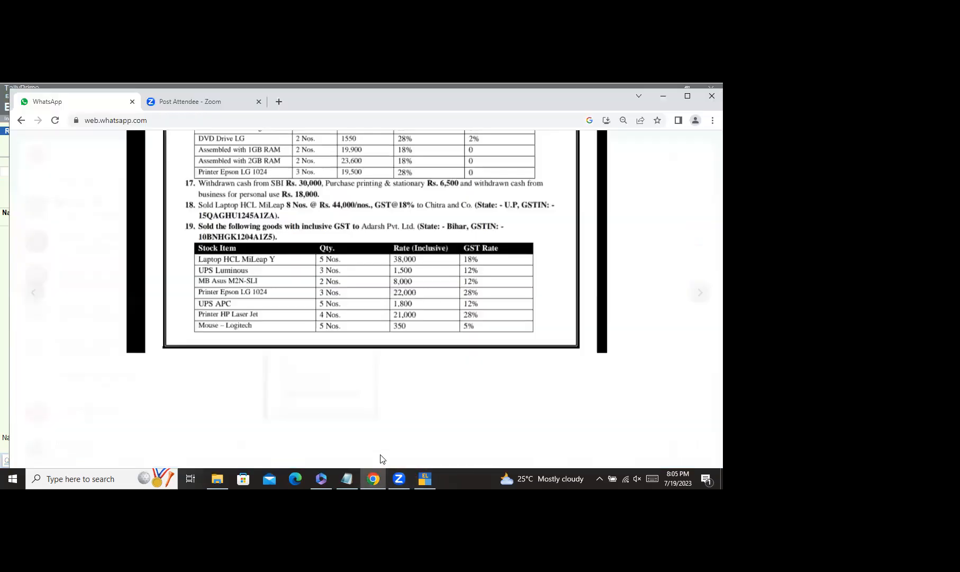
scroll(369, 309, "up", 5)
scroll(369, 309, "up", 1)
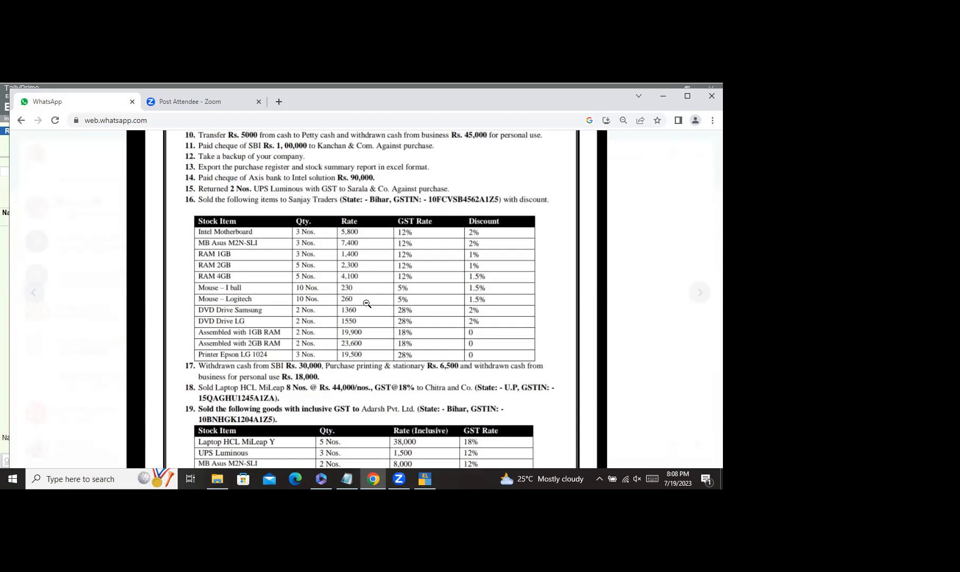
scroll(360, 296, "up", 3)
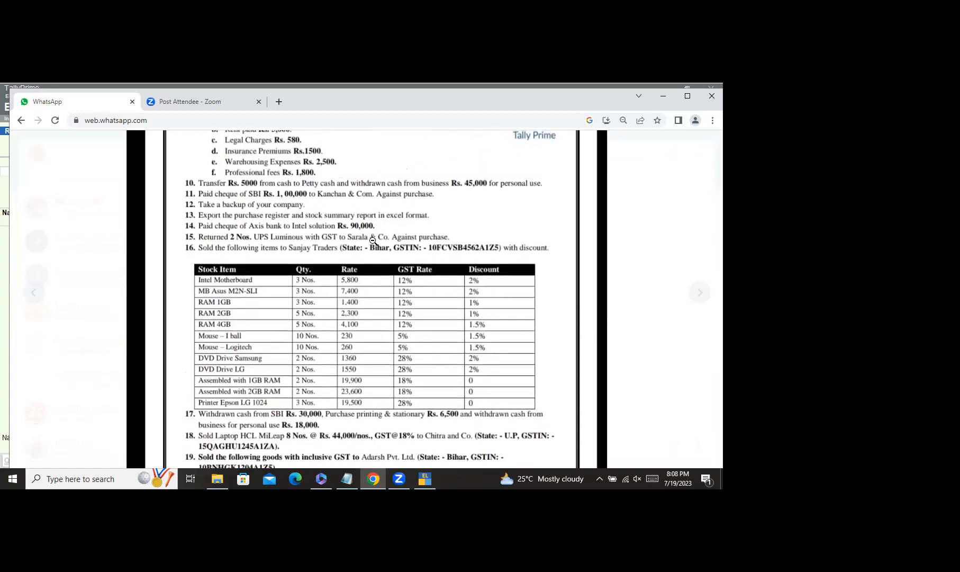
scroll(402, 265, "down", 3)
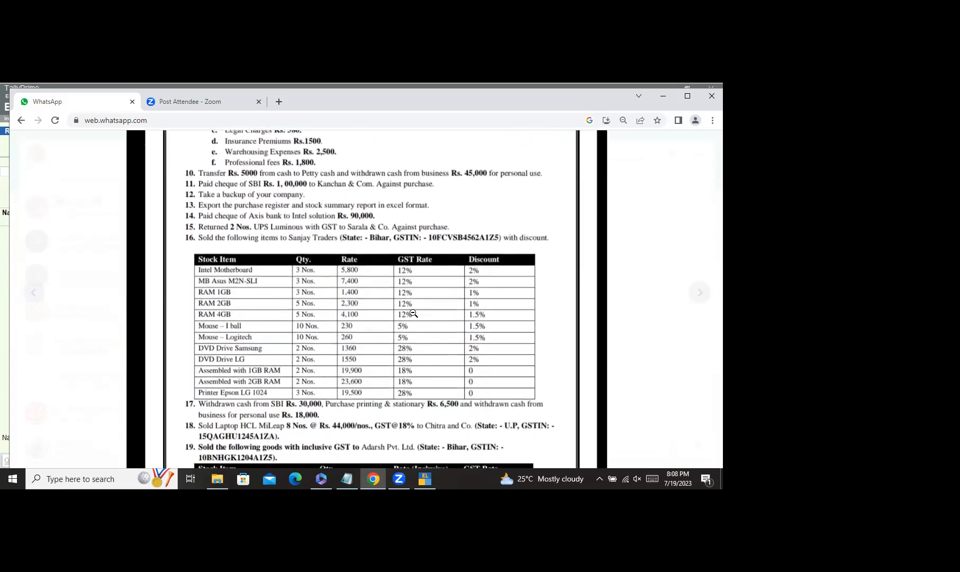
scroll(416, 317, "down", 2)
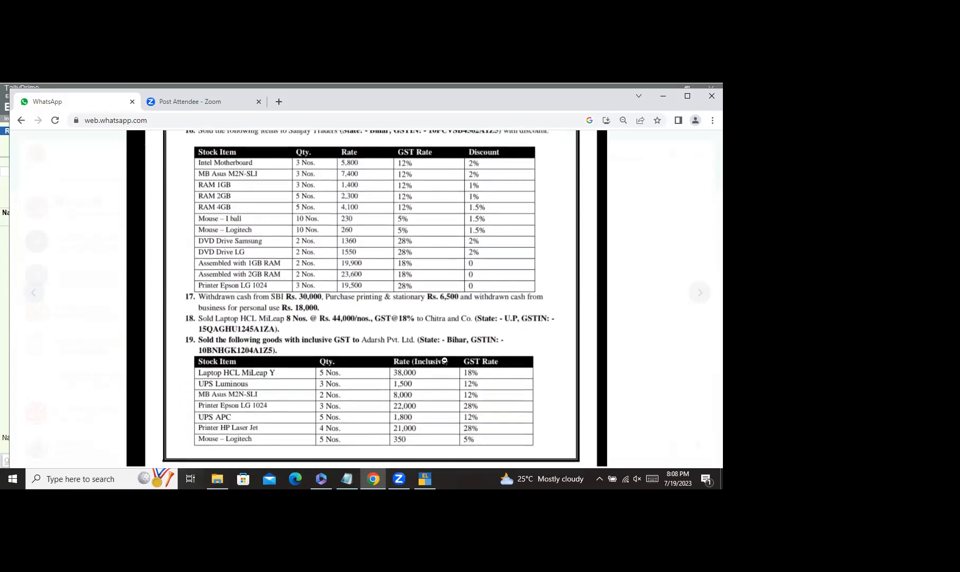
scroll(444, 361, "down", 1)
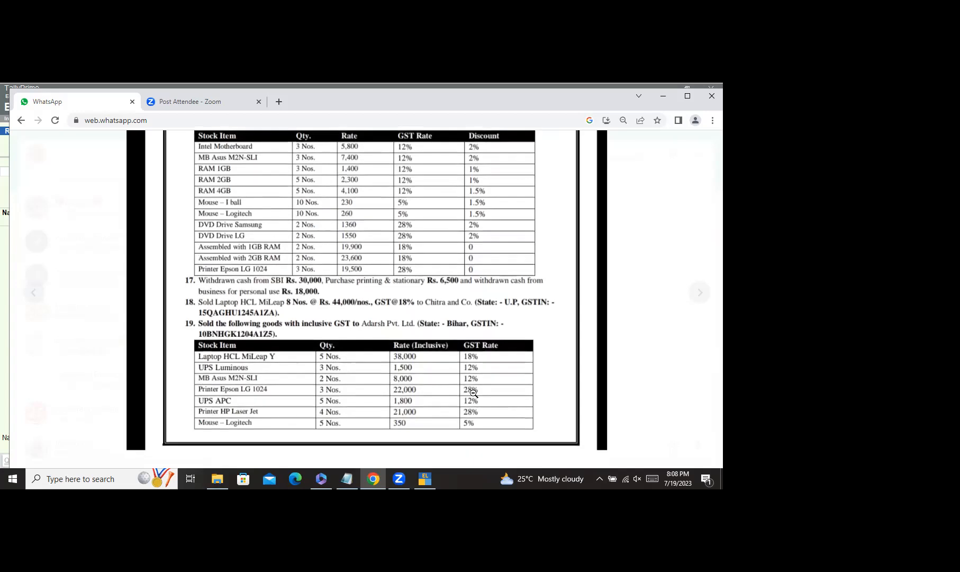
scroll(482, 395, "up", 3)
scroll(481, 315, "up", 6)
scroll(455, 197, "down", 1)
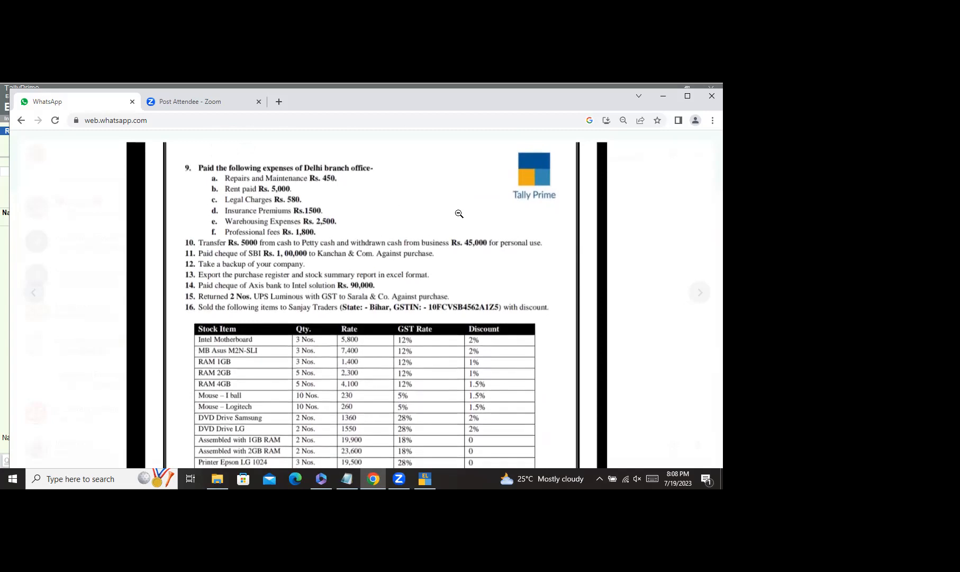
scroll(414, 270, "down", 3)
scroll(297, 189, "up", 4)
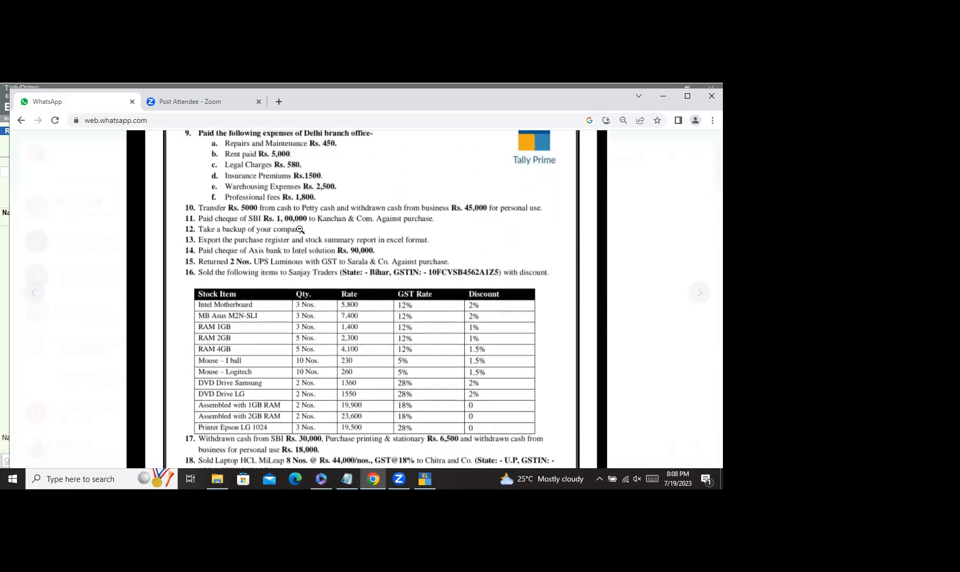
scroll(312, 272, "down", 5)
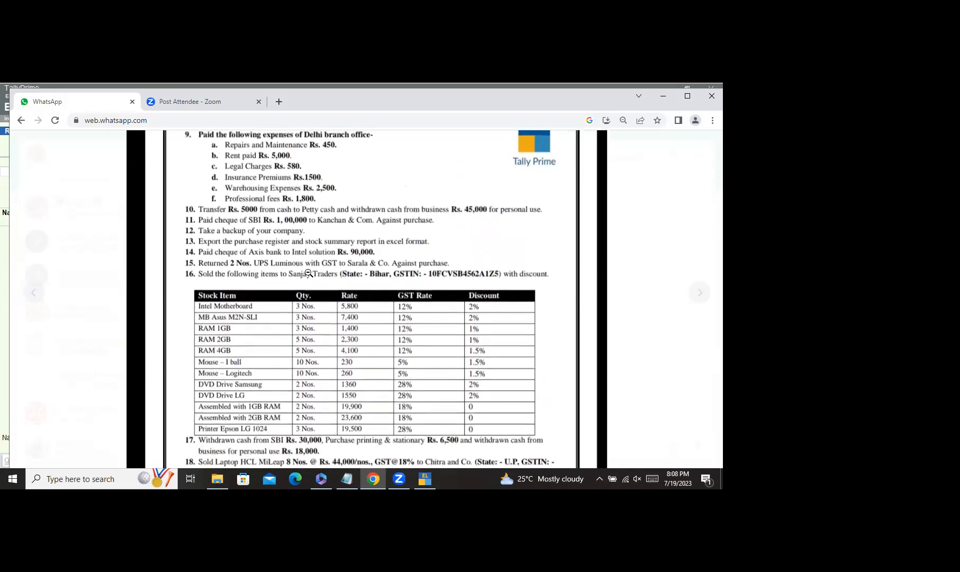
scroll(313, 343, "down", 5)
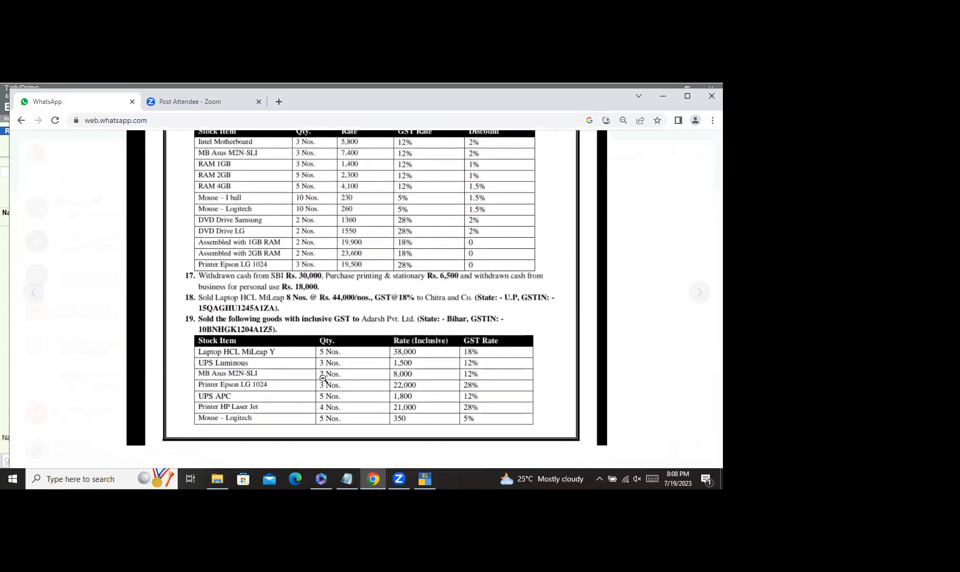
scroll(322, 378, "up", 6)
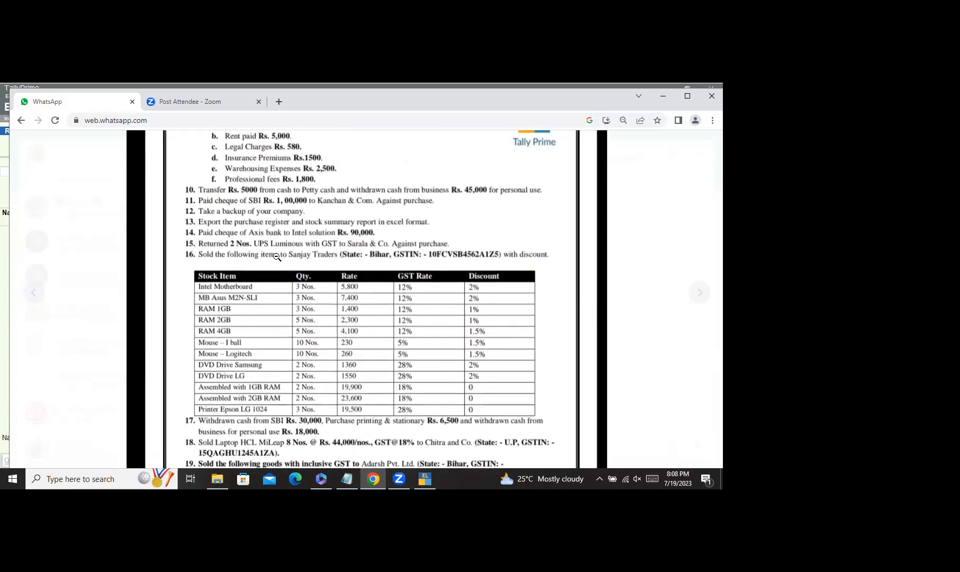
scroll(260, 266, "down", 1)
scroll(259, 265, "up", 2)
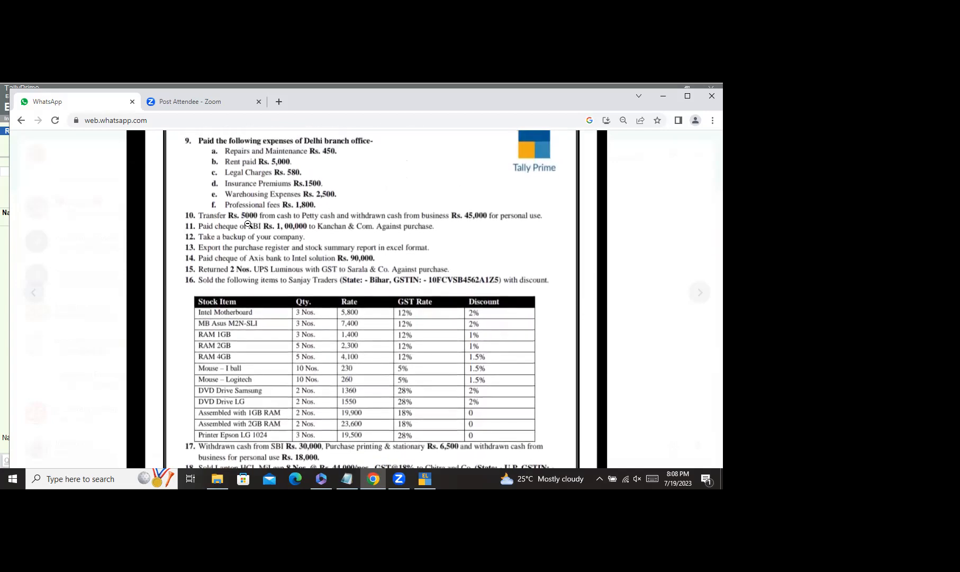
scroll(243, 241, "down", 1)
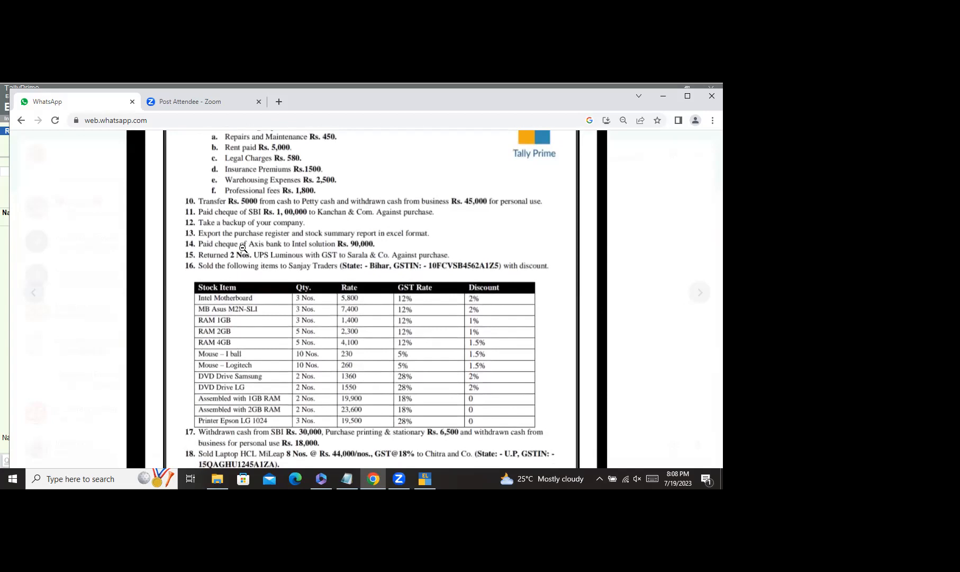
scroll(243, 248, "down", 5)
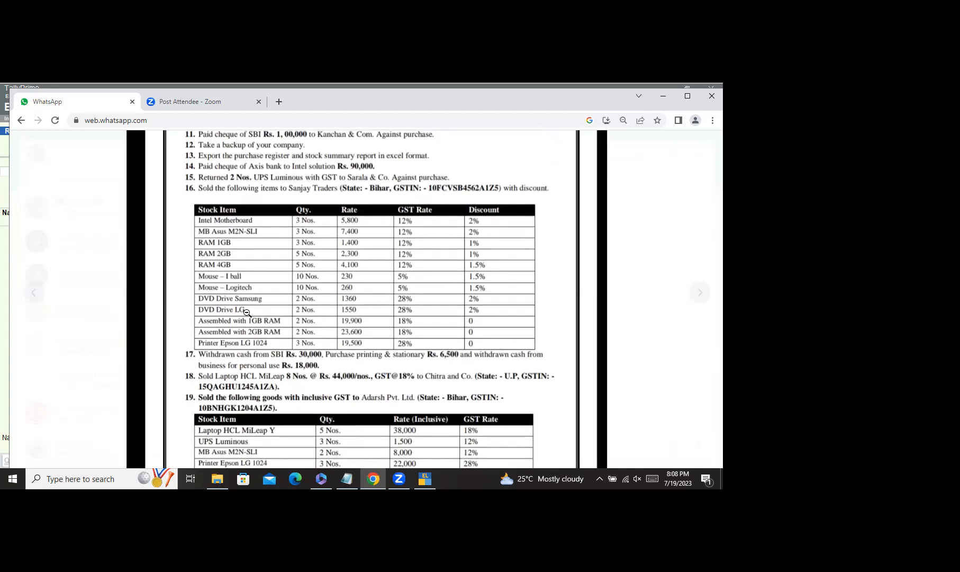
scroll(254, 309, "down", 1)
scroll(267, 307, "up", 1)
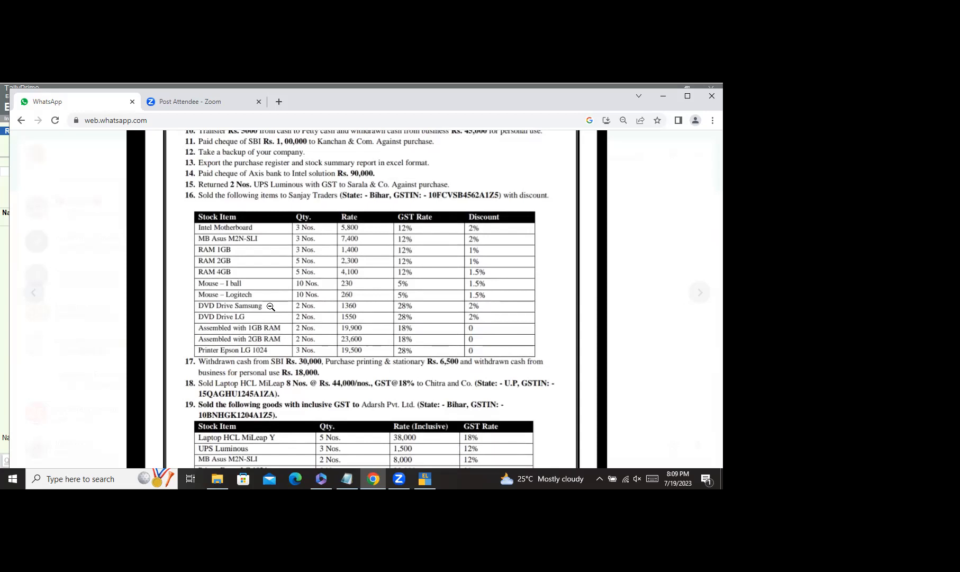
scroll(270, 306, "up", 2)
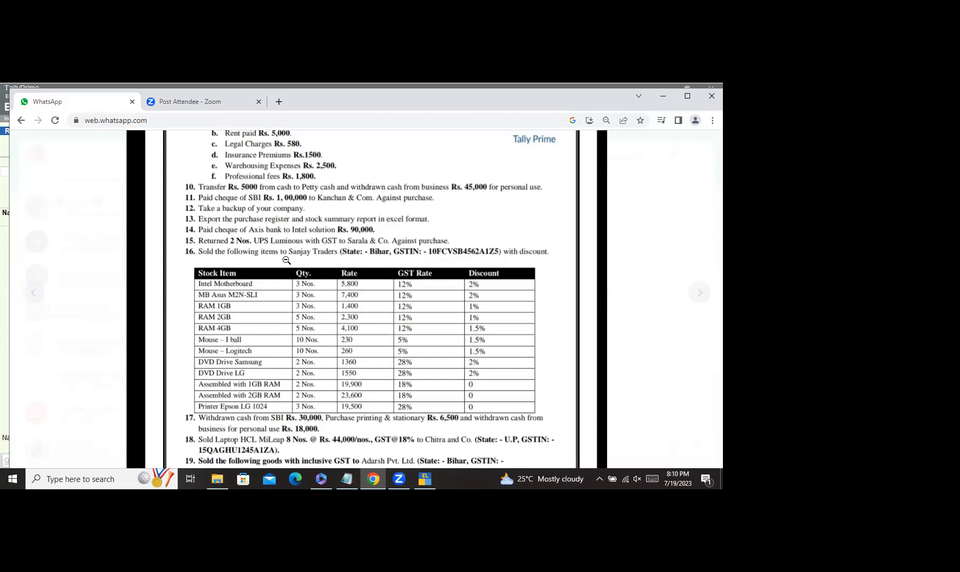
scroll(290, 267, "down", 1)
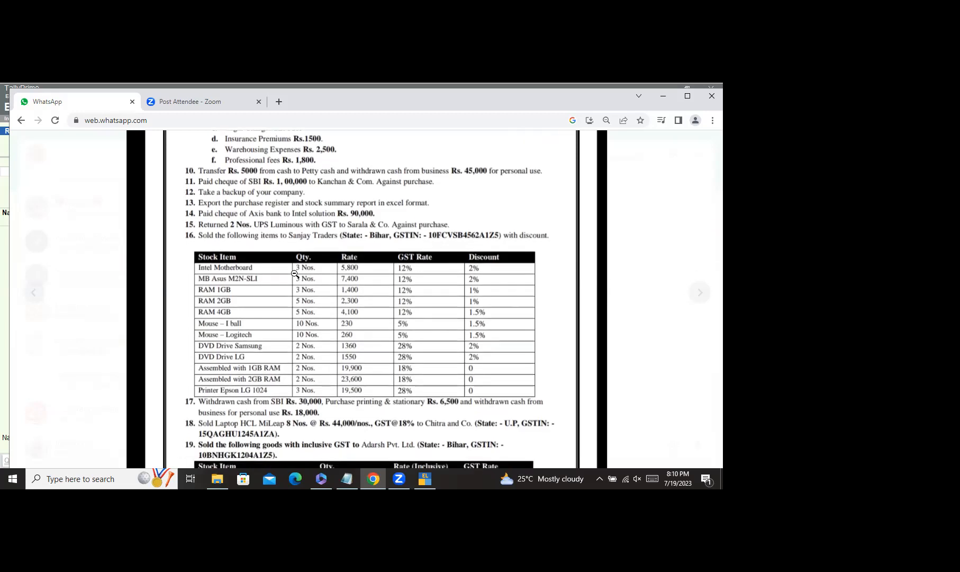